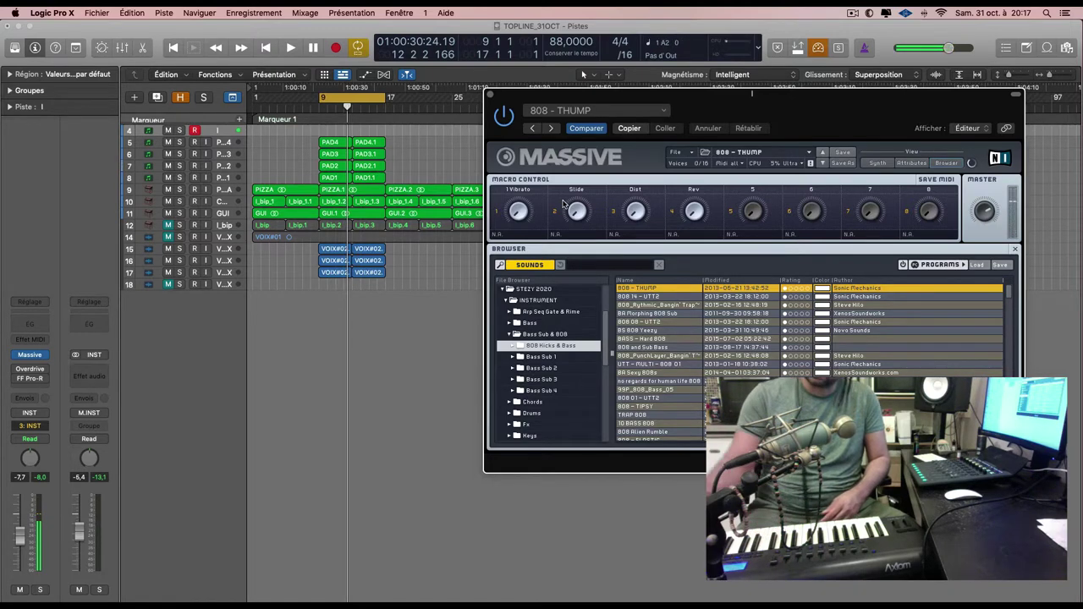
# Record an 808 - THUMP bass line on track 4 while the cycle from bar 9 to bar 17 plays.
pyautogui.press('space')
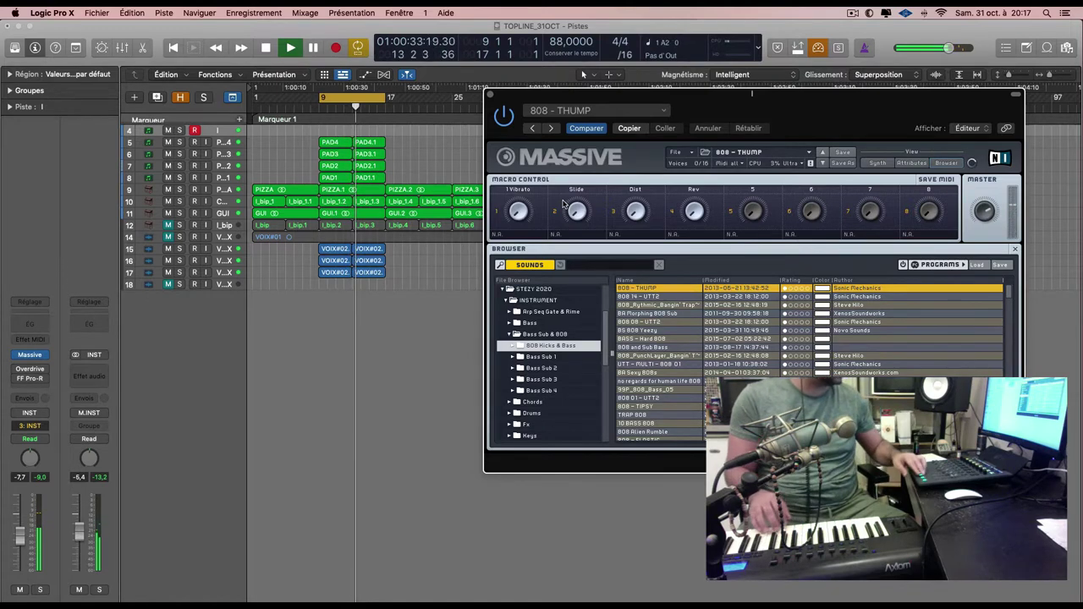
pyautogui.press('r')
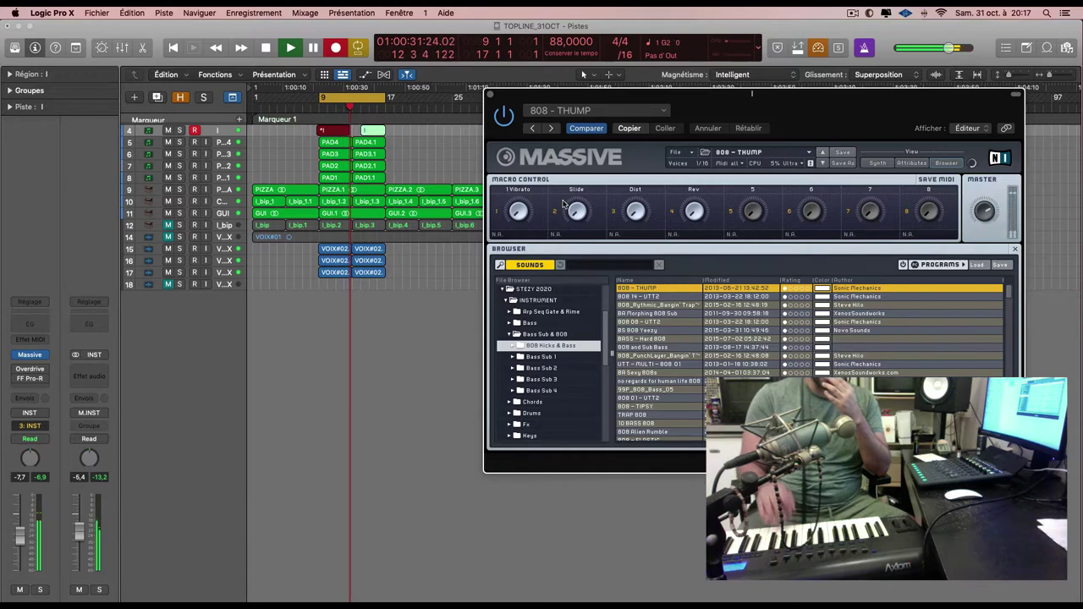
pyautogui.press('space')
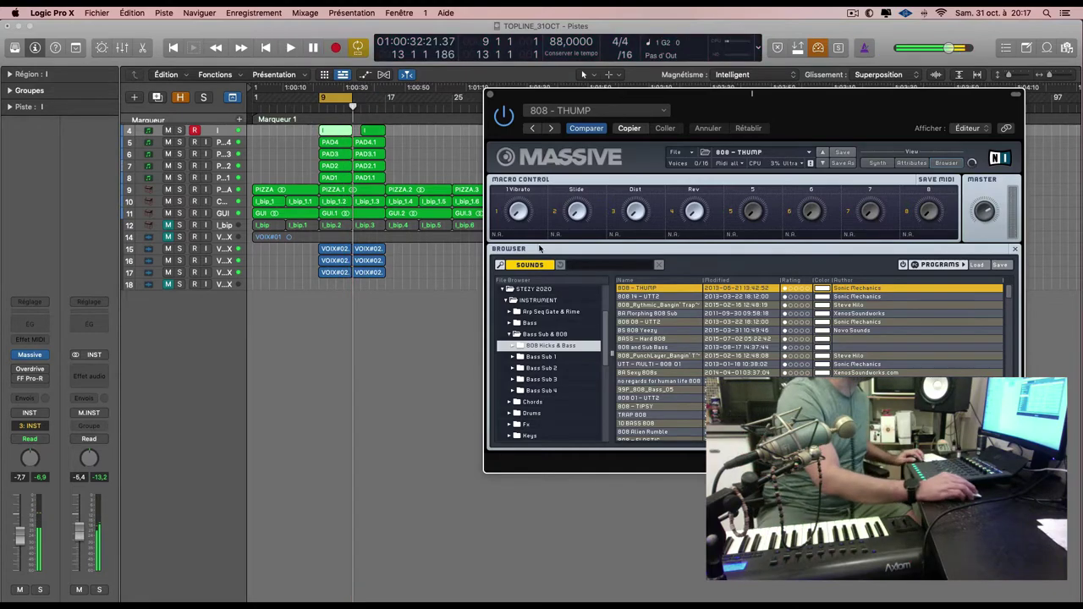
# Delete the second recorded region on track 4 and copy the bar 9 bass region to bar 13.
pyautogui.scroll(6, 320, 168)
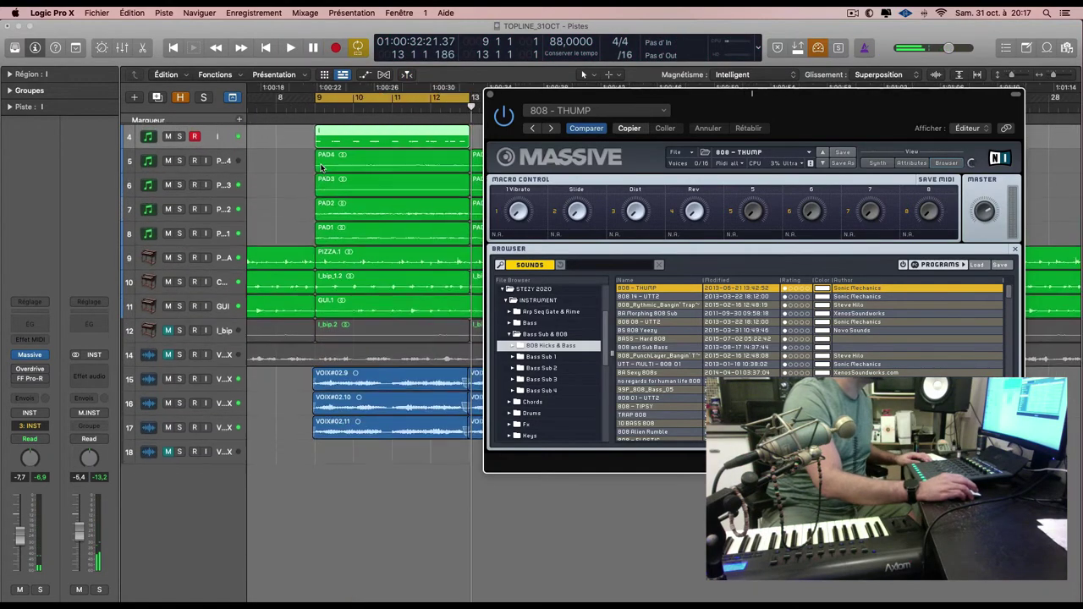
pyautogui.press('space')
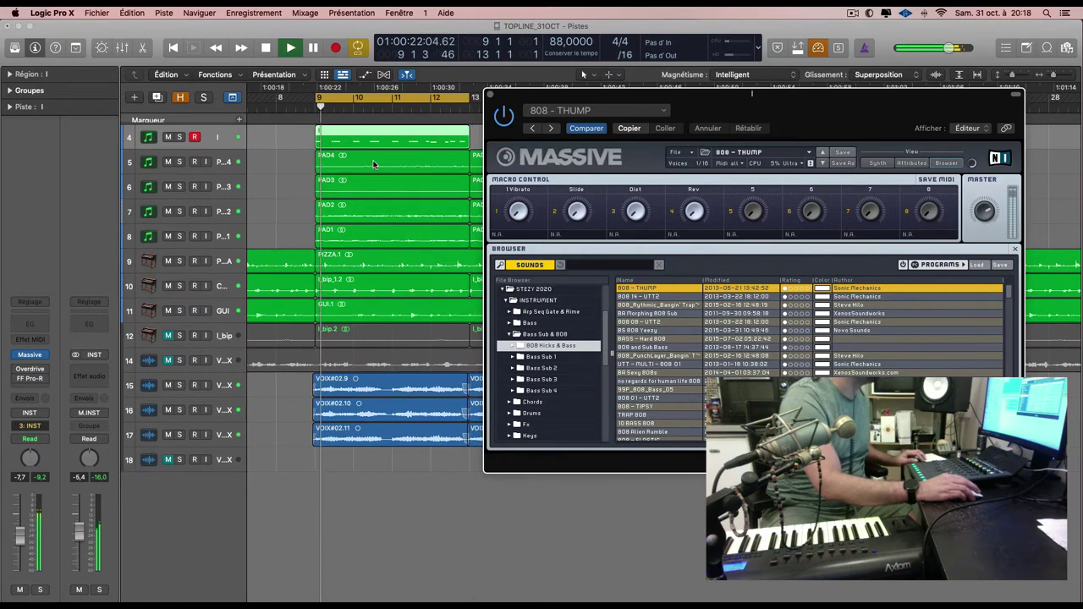
pyautogui.press('z')
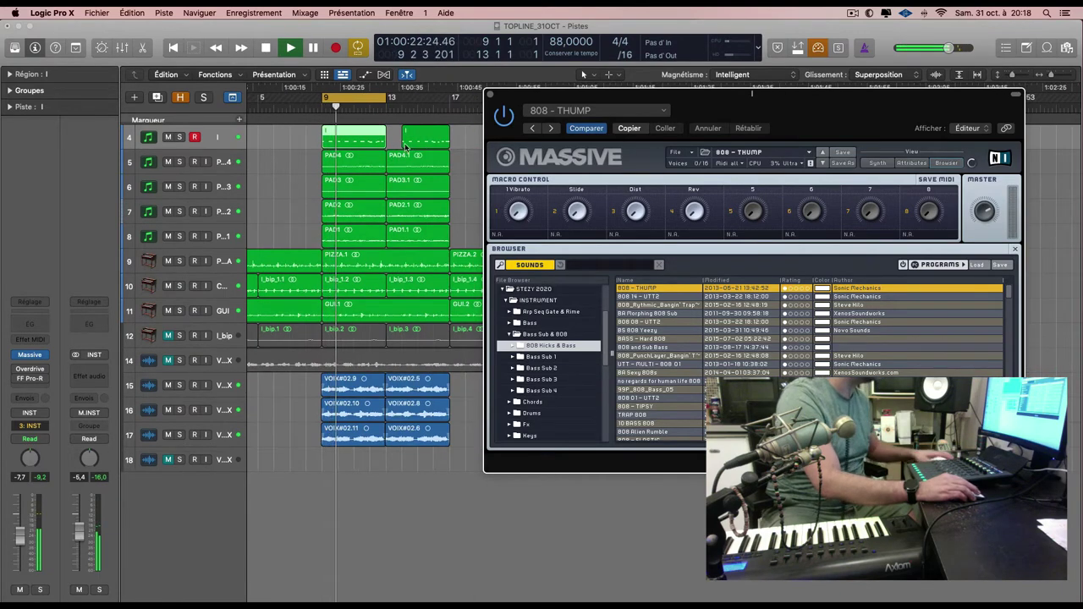
pyautogui.click(407, 148)
pyautogui.press('BackSpace')
pyautogui.click(365, 141)
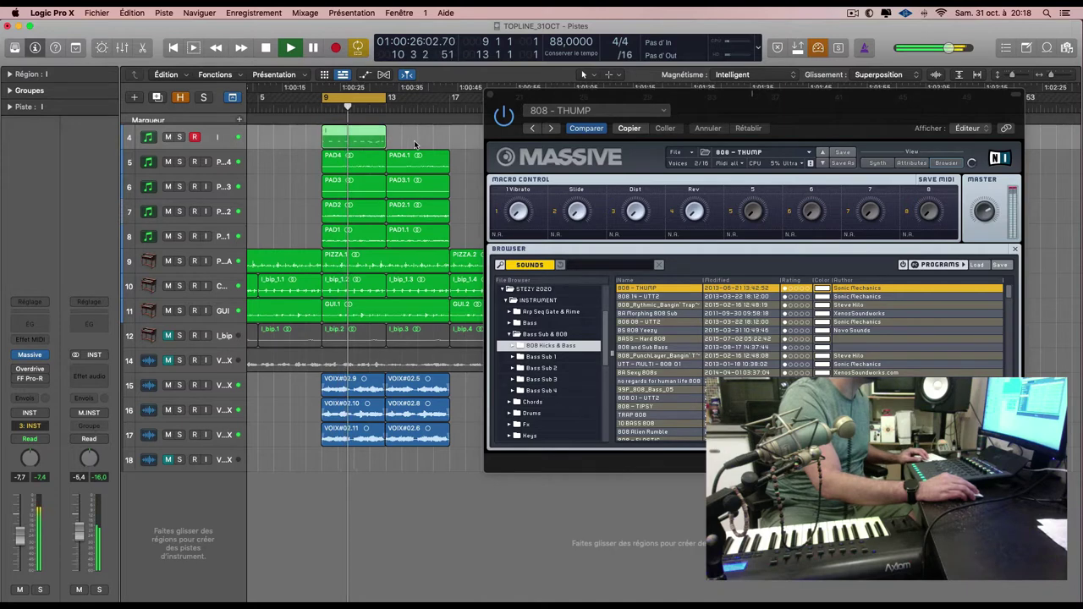
pyautogui.moveTo(367, 141); pyautogui.dragTo(425, 145)
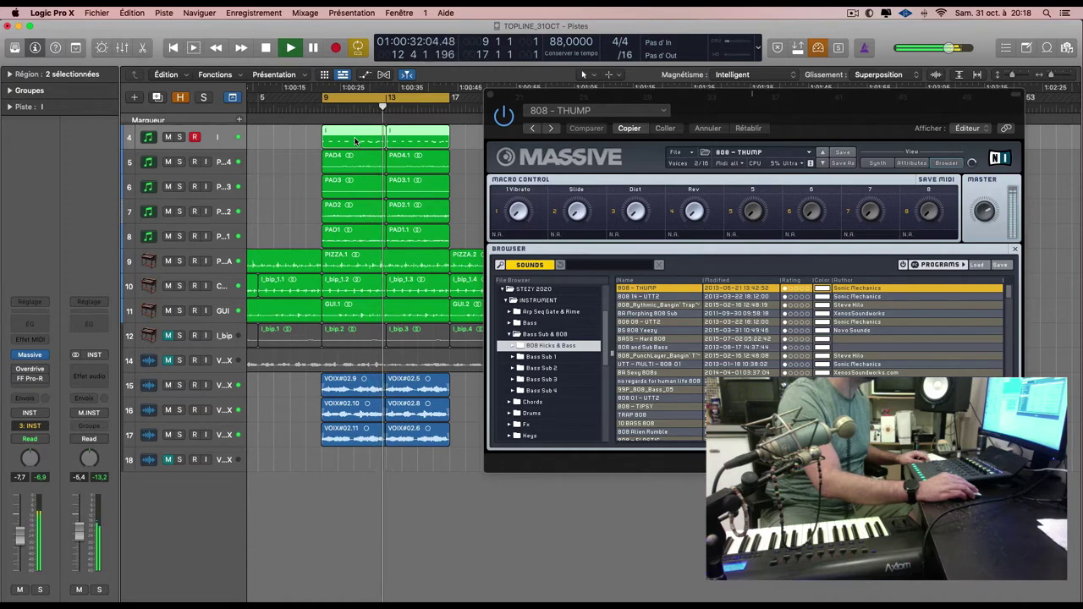
# Bounce the two track 4 bass regions in place to a new track named 808, with the source regions muted.
pyautogui.press('space')
pyautogui.rightClick(365, 139)
pyautogui.click(385, 142)
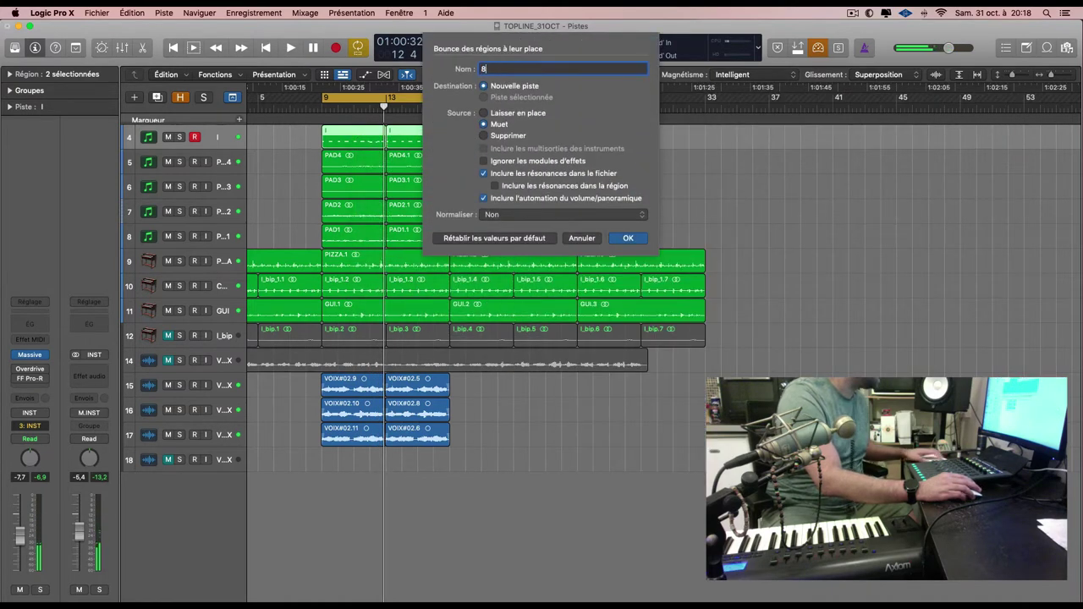
pyautogui.write('808')
pyautogui.press('Return')
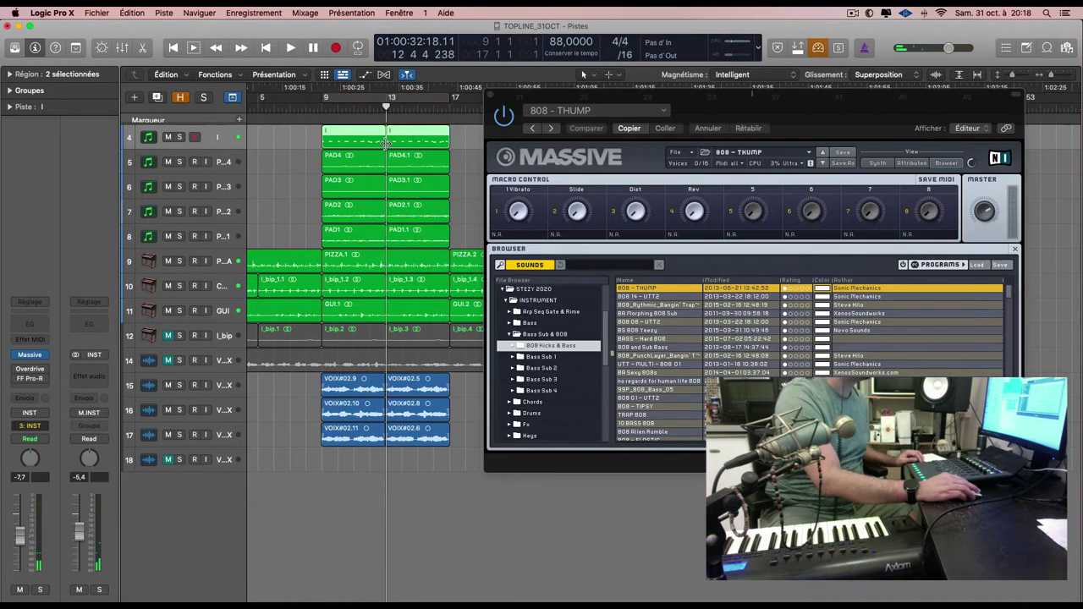
# During looped playback, add a Channel EQ to the 808 track with a 33.4 Hz low cut and a -8.9 dB dip at 975 Hz.
pyautogui.press('u')
pyautogui.press('space')
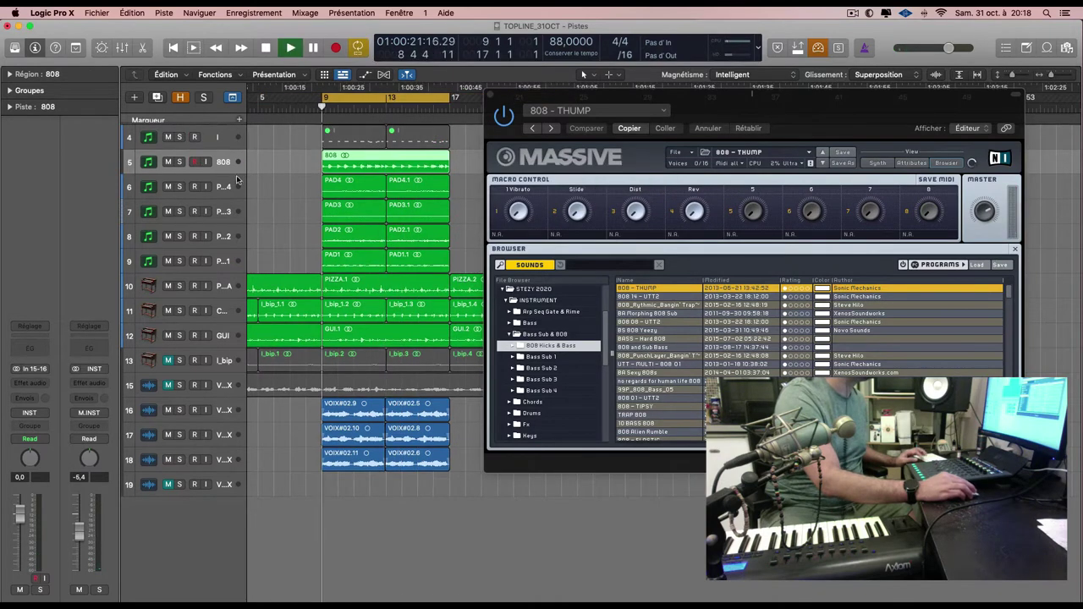
pyautogui.click(30, 348)
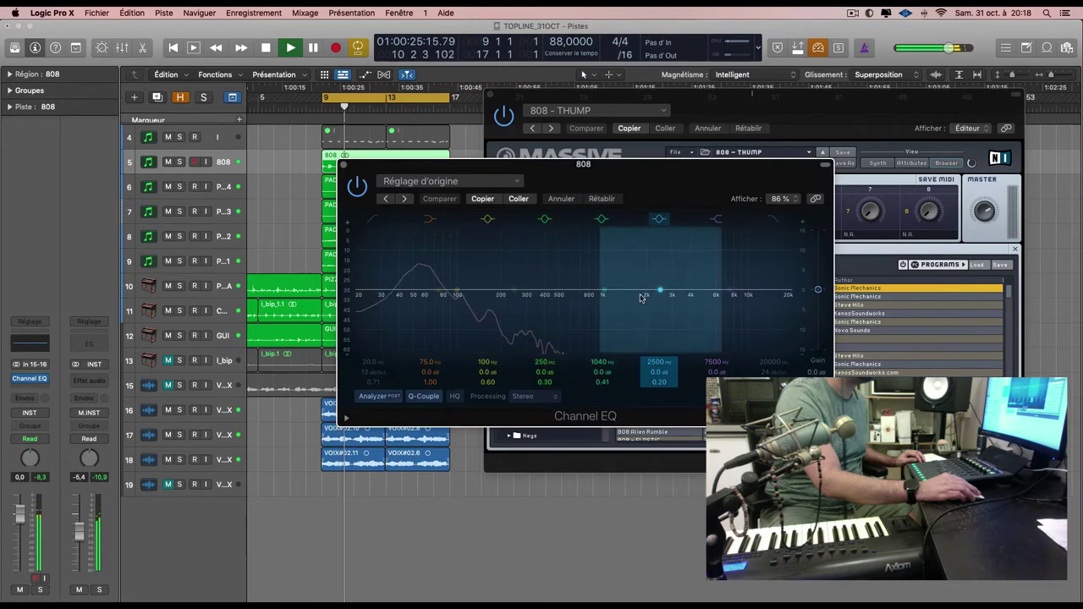
pyautogui.moveTo(605, 293); pyautogui.dragTo(600, 327)
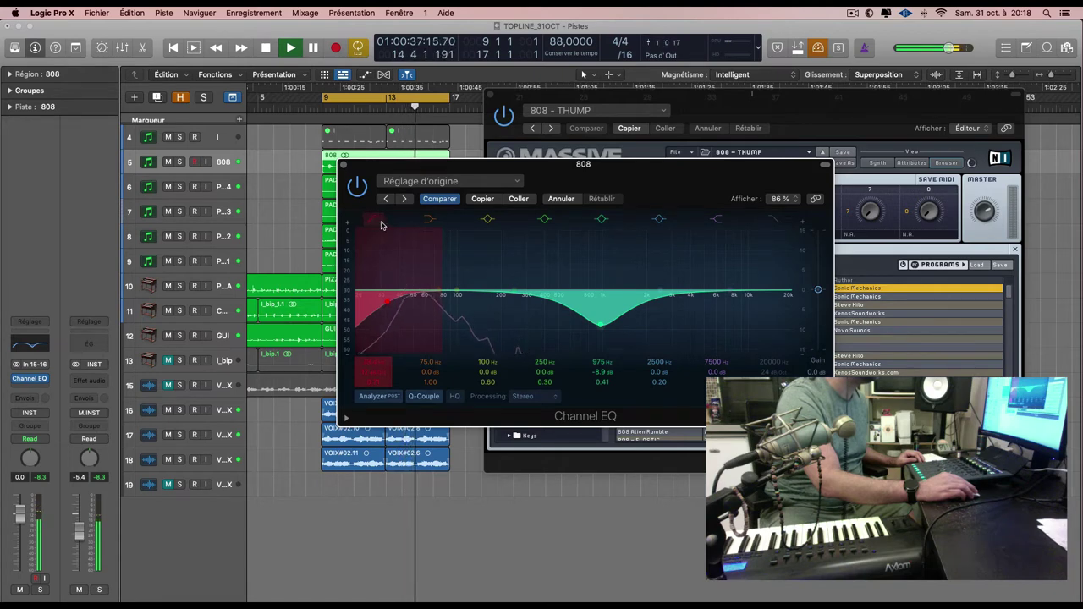
pyautogui.click(885, 13)
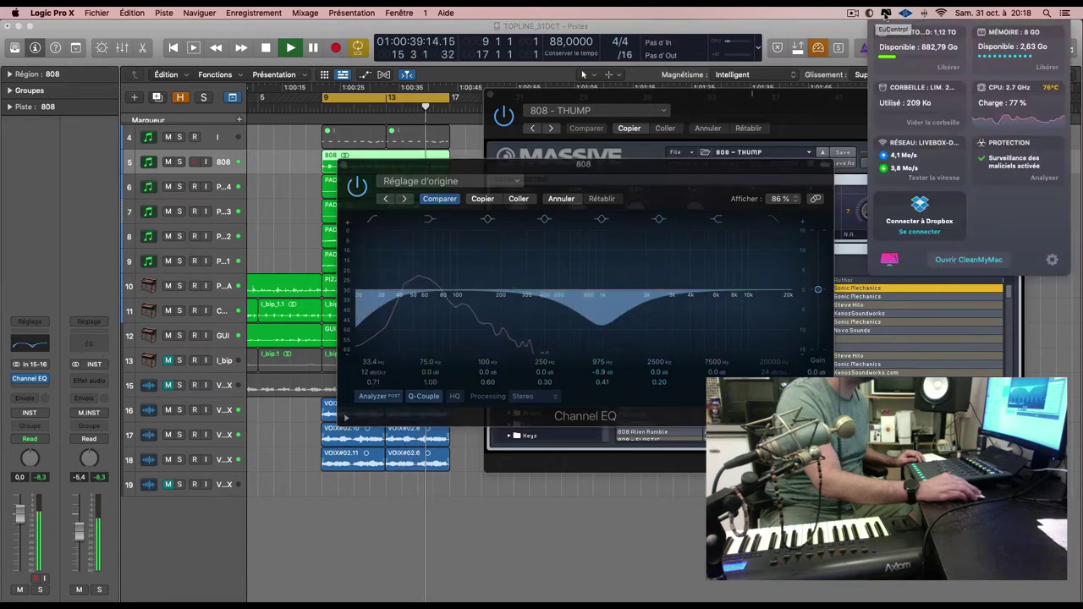
pyautogui.click(609, 222)
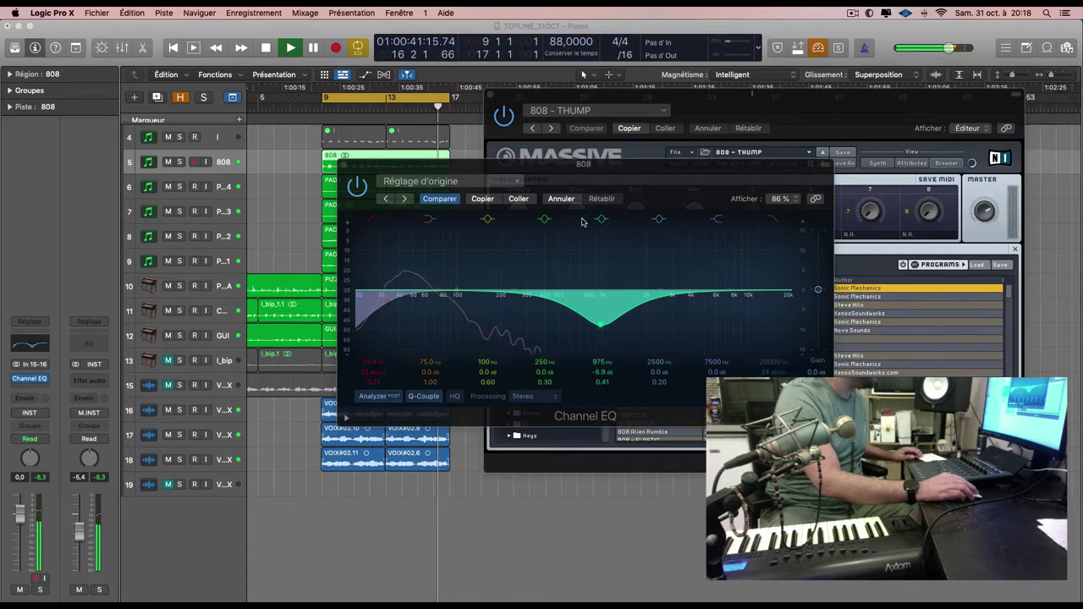
pyautogui.click(343, 164)
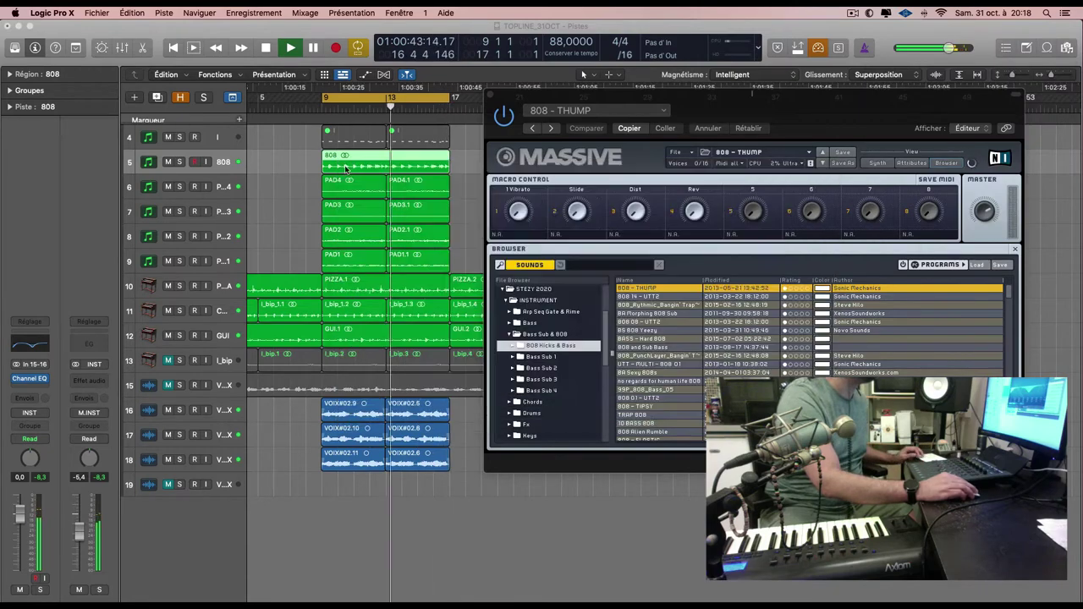
# Delete the muted source regions on track 4 and close the Massive window.
pyautogui.click(346, 141)
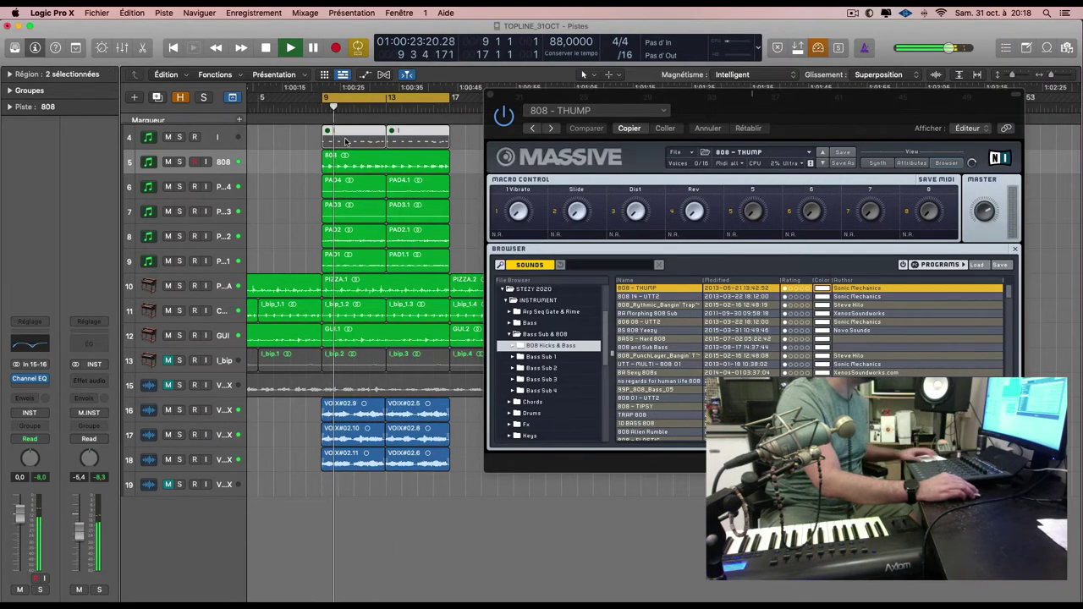
pyautogui.press('BackSpace')
pyautogui.click(493, 95)
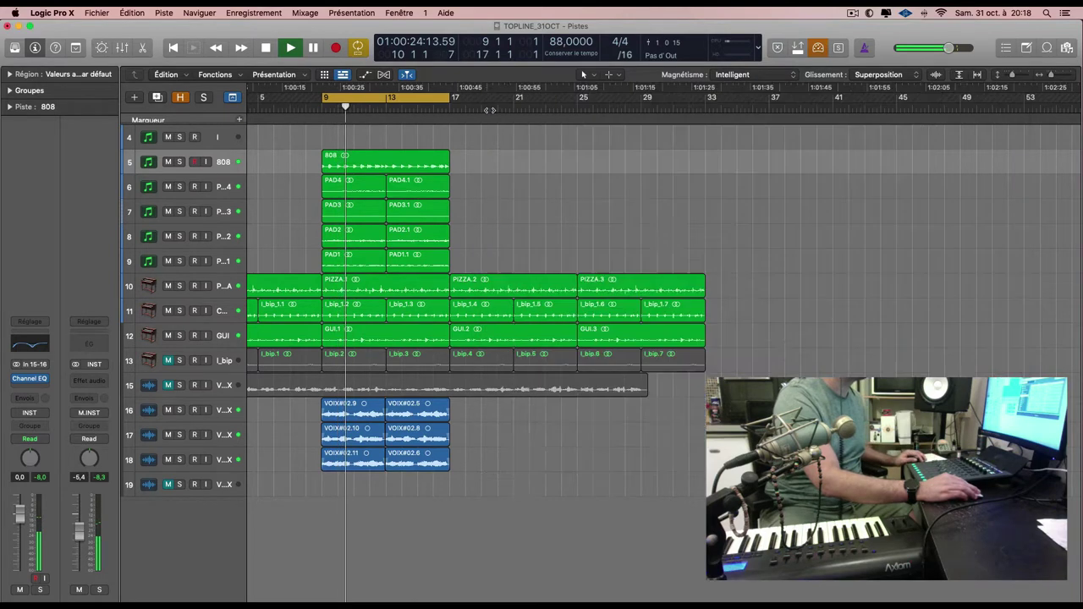
# Route the 808 track's output to Bus 16 (BASS) and lower the bass bus fader to -8.6 dB during playback.
pyautogui.press('space')
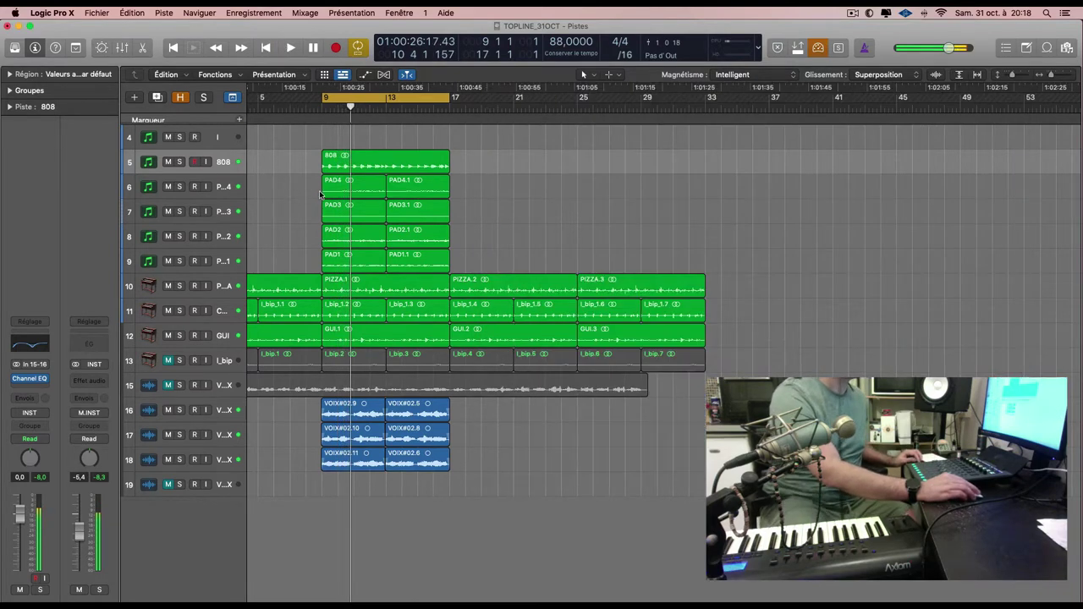
pyautogui.click(30, 414)
pyautogui.moveTo(59, 453)
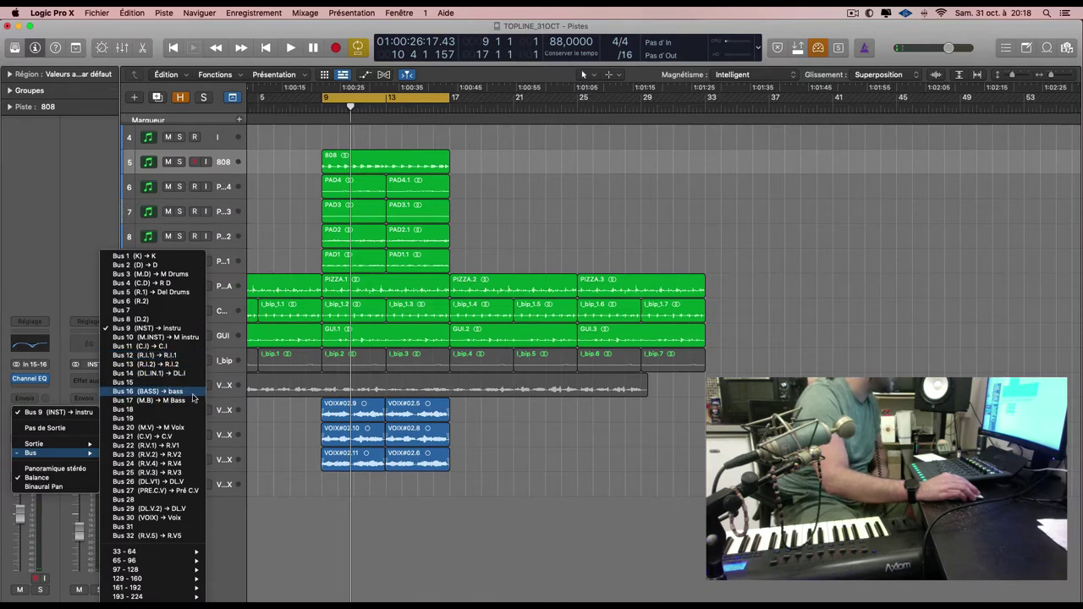
pyautogui.click(193, 394)
pyautogui.press('space')
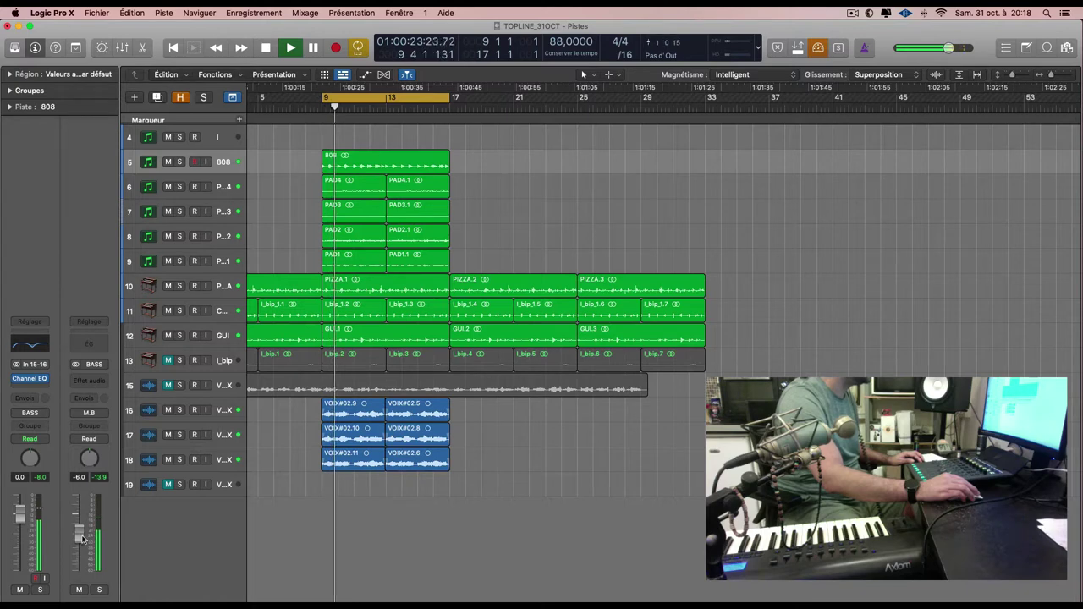
pyautogui.moveTo(82, 539); pyautogui.dragTo(82, 544)
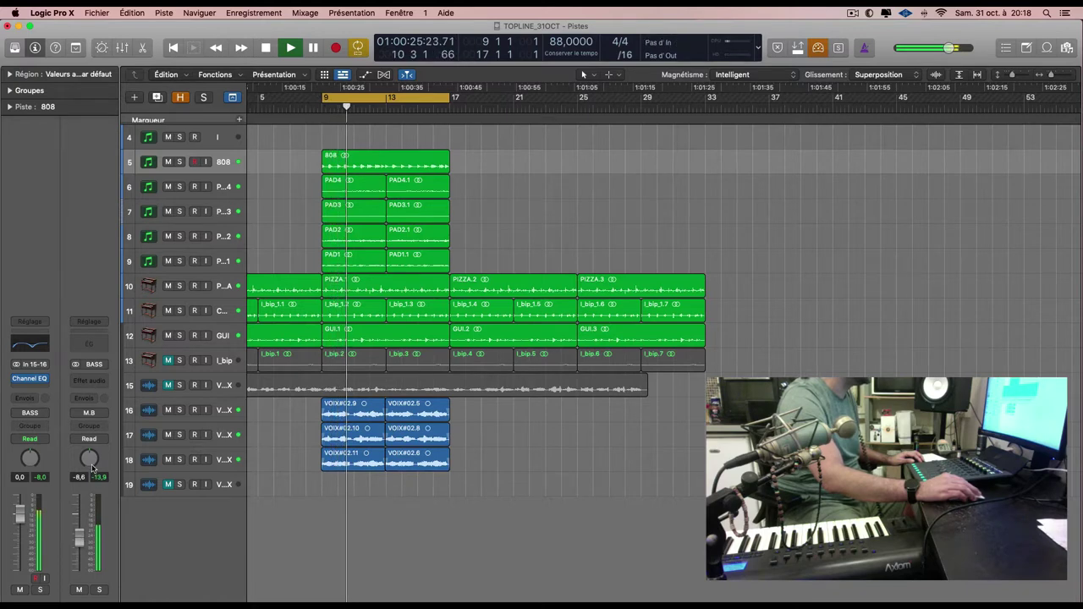
# Replace the Massive instrument on track 4 with Spitfire Audio LABS.
pyautogui.click(230, 136)
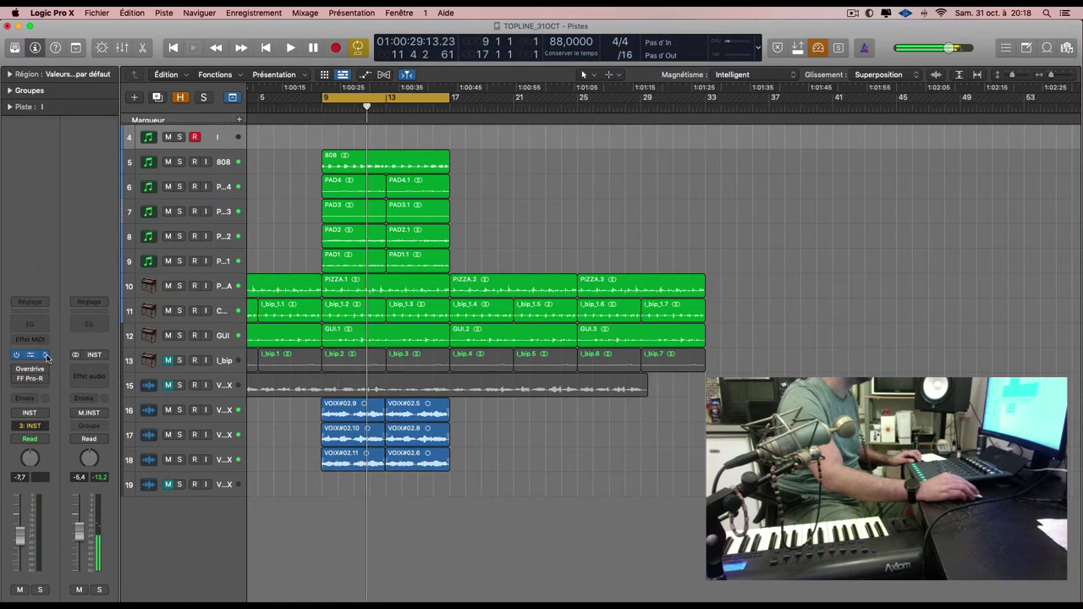
pyautogui.click(46, 357)
pyautogui.click(359, 315)
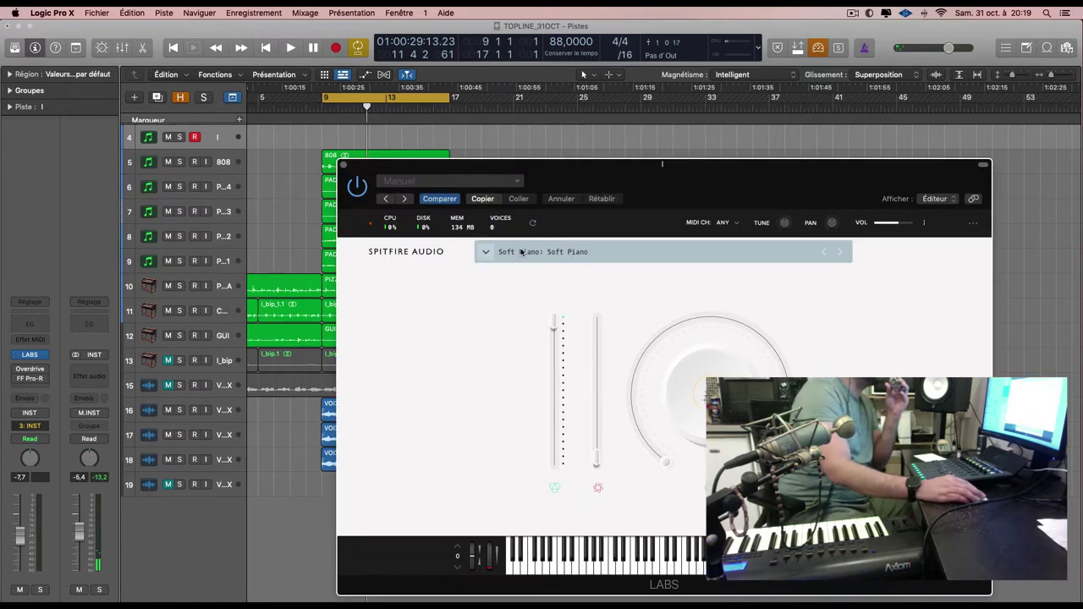
# Filter the LABS presets by Percussion and load Sleigh Bells.
pyautogui.click(521, 252)
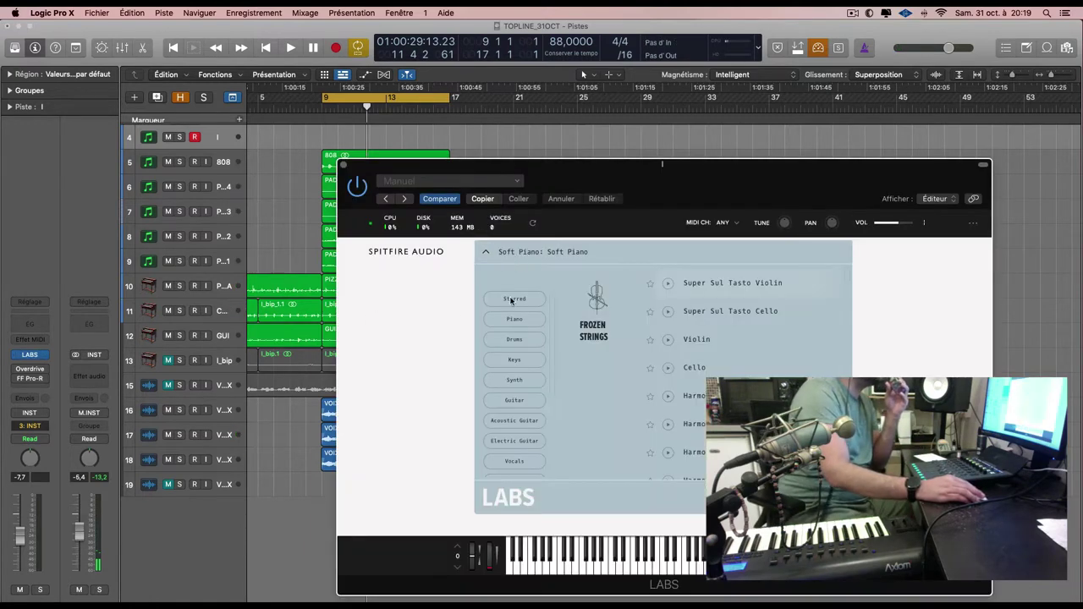
pyautogui.scroll(-5, 531, 414)
pyautogui.click(536, 425)
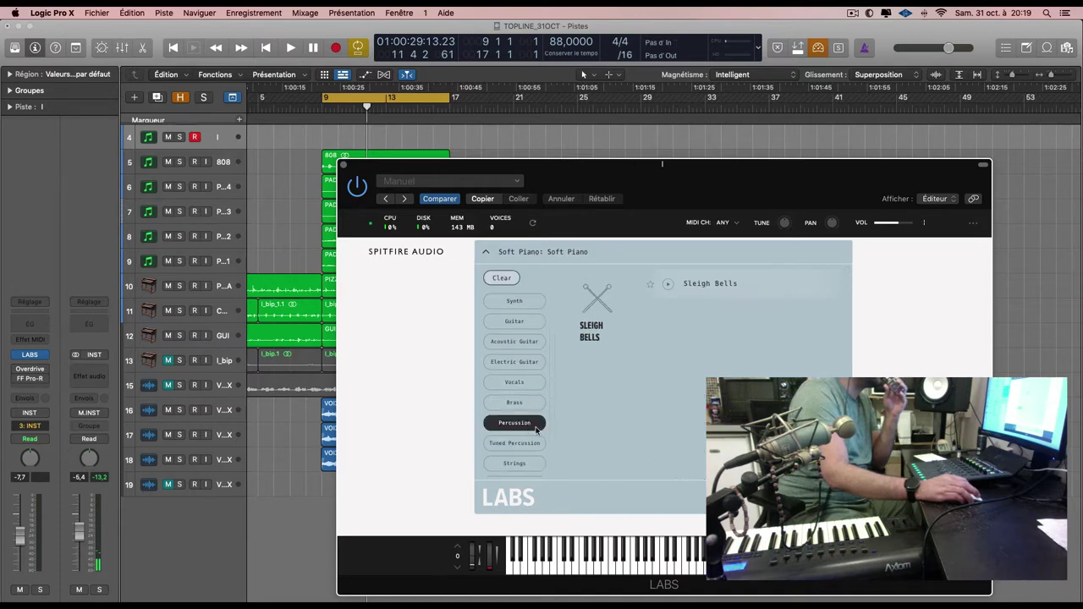
pyautogui.click(711, 283)
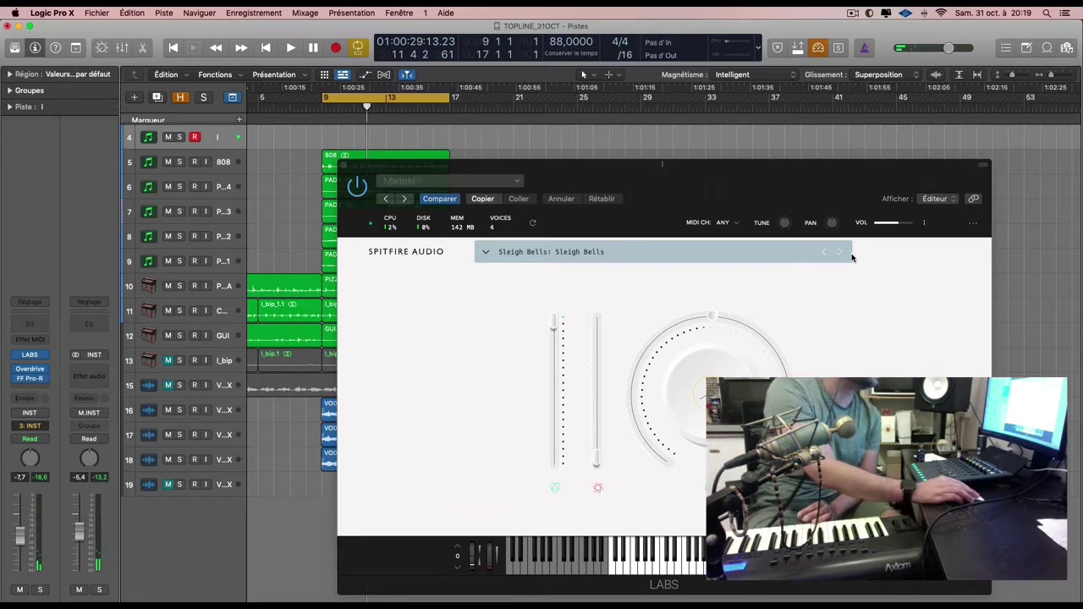
# Clear the LABS preset filter, filter by Drums and load the Drums preset.
pyautogui.click(485, 252)
pyautogui.scroll(3, 535, 330)
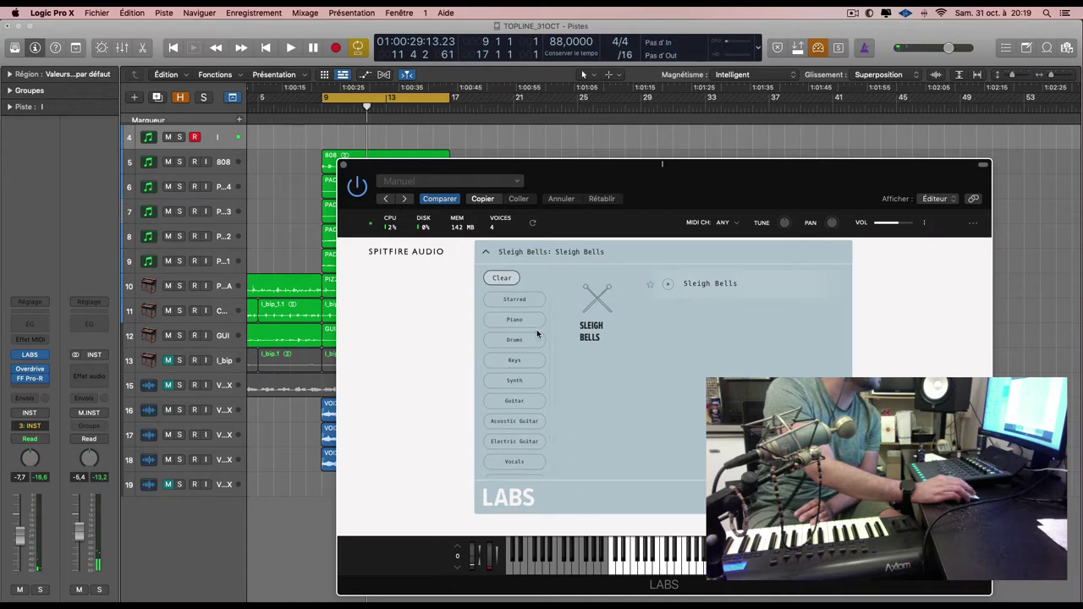
pyautogui.click(502, 278)
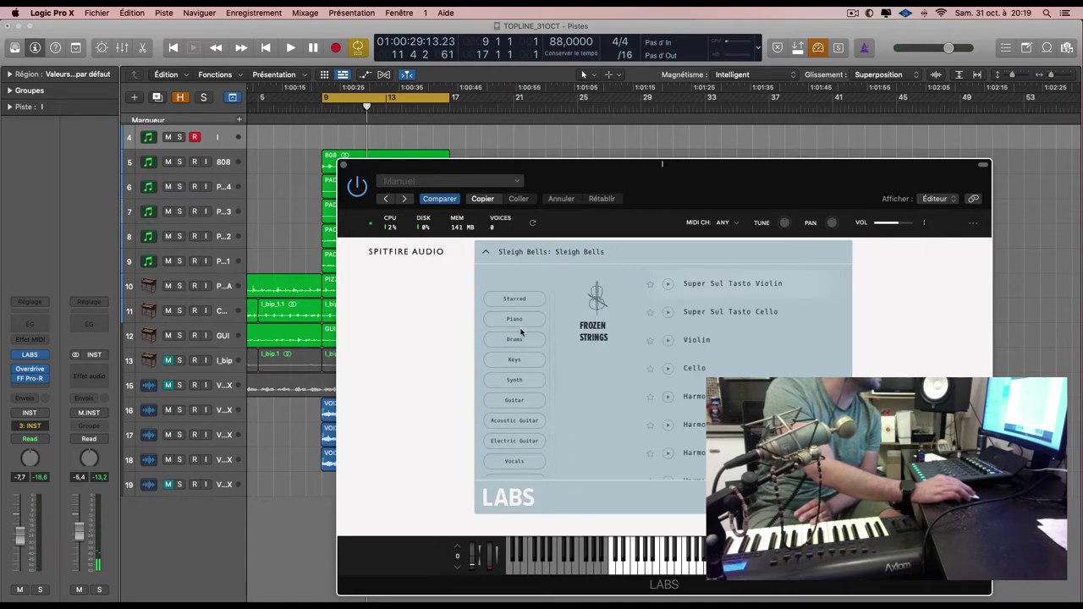
pyautogui.click(515, 340)
pyautogui.click(694, 284)
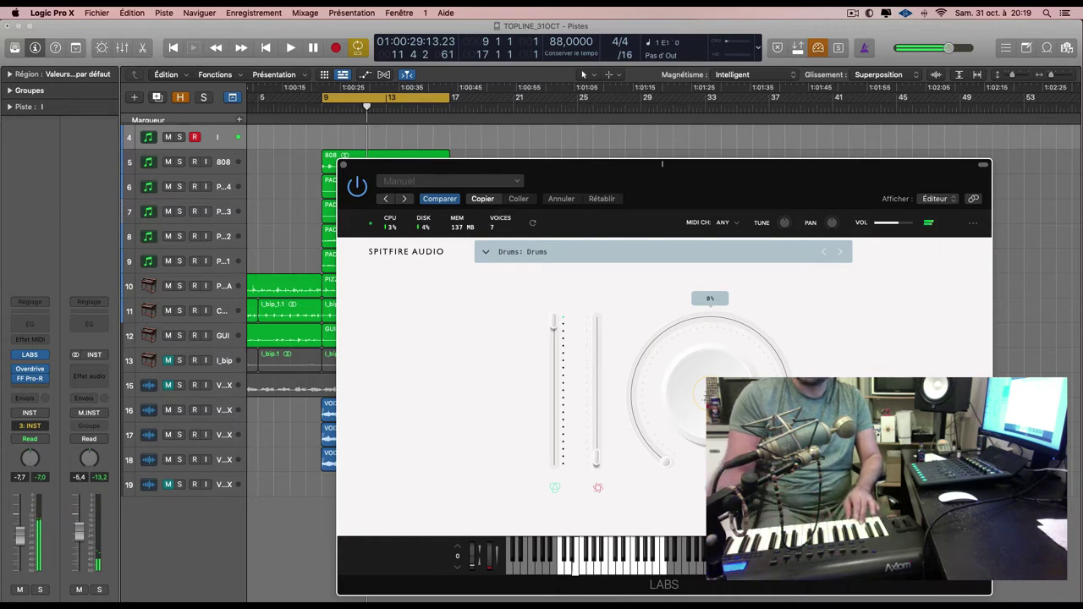
# Record a LABS drum part on track 4 while the cycle from bar 9 plays.
pyautogui.press('space')
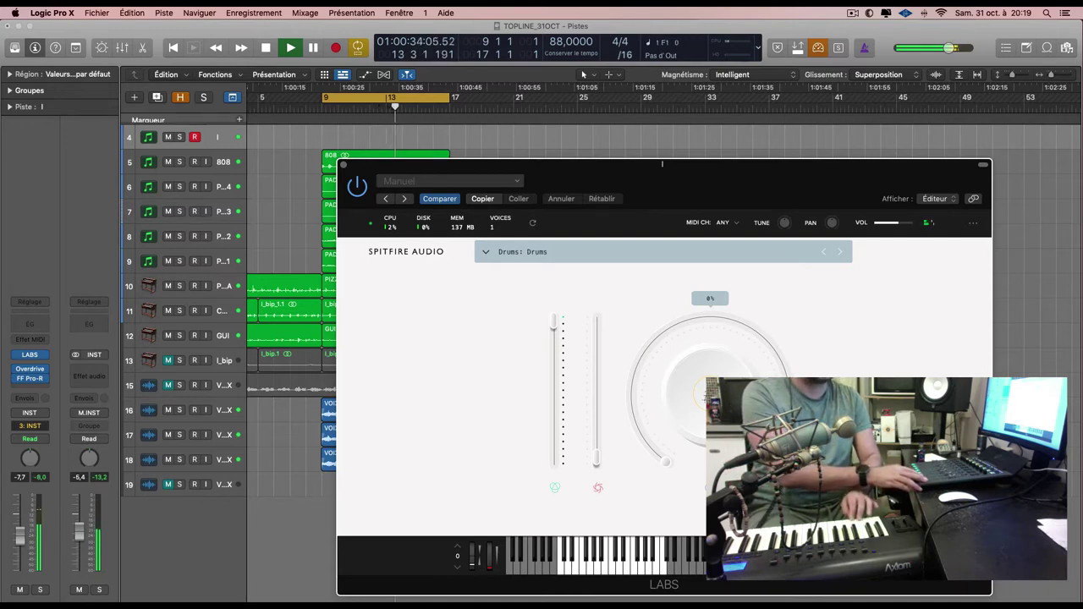
pyautogui.press('r')
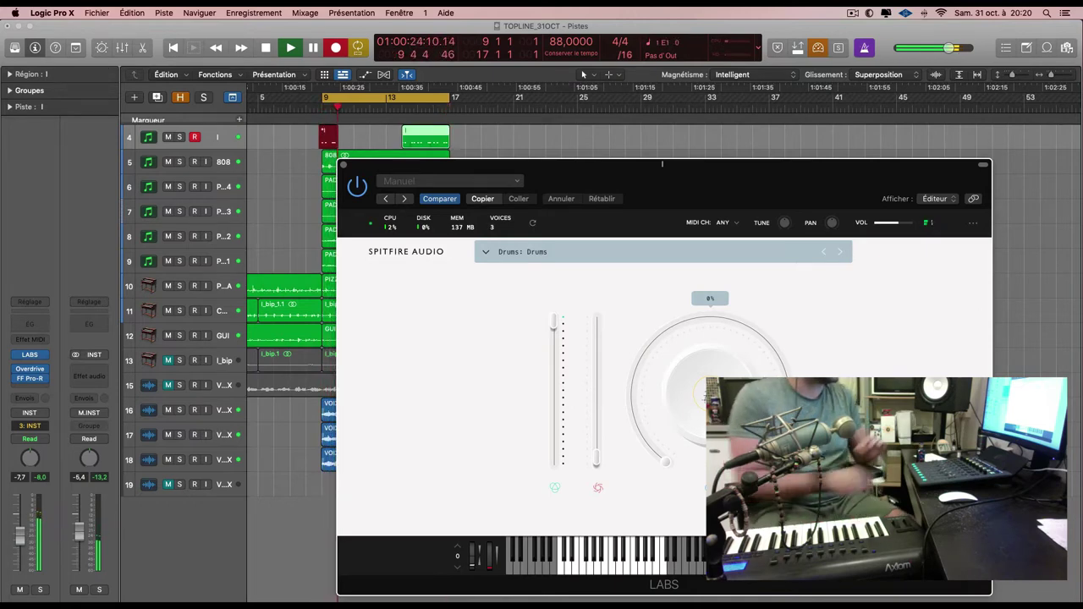
pyautogui.press('space')
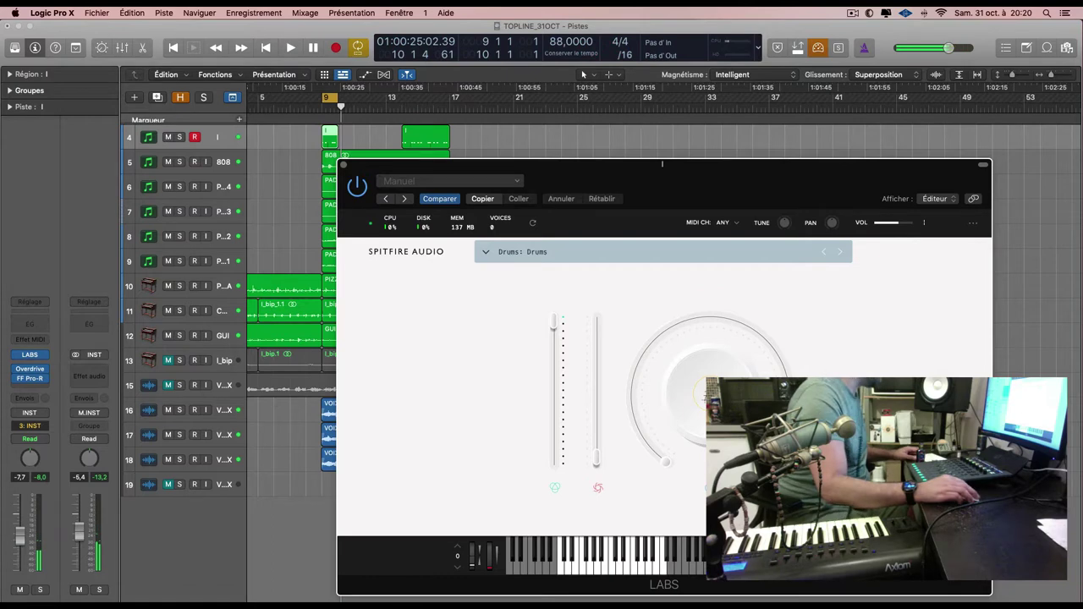
# Close the LABS window and set the cycle range to the drum region starting at bar 14 on track 4.
pyautogui.press('super+w')
pyautogui.click(426, 138)
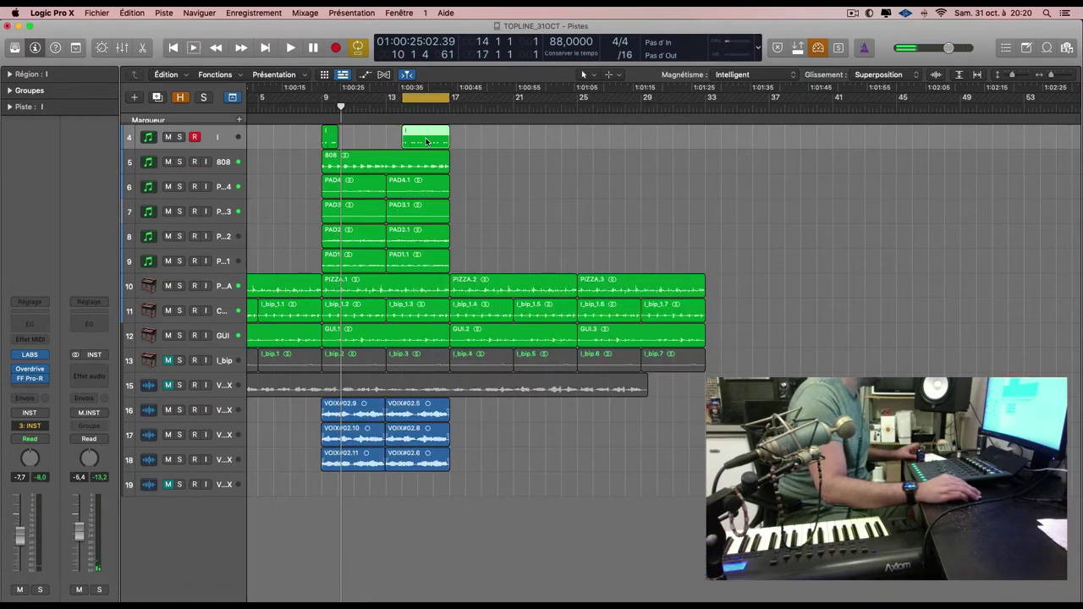
pyautogui.hscroll(2, 449, 146)
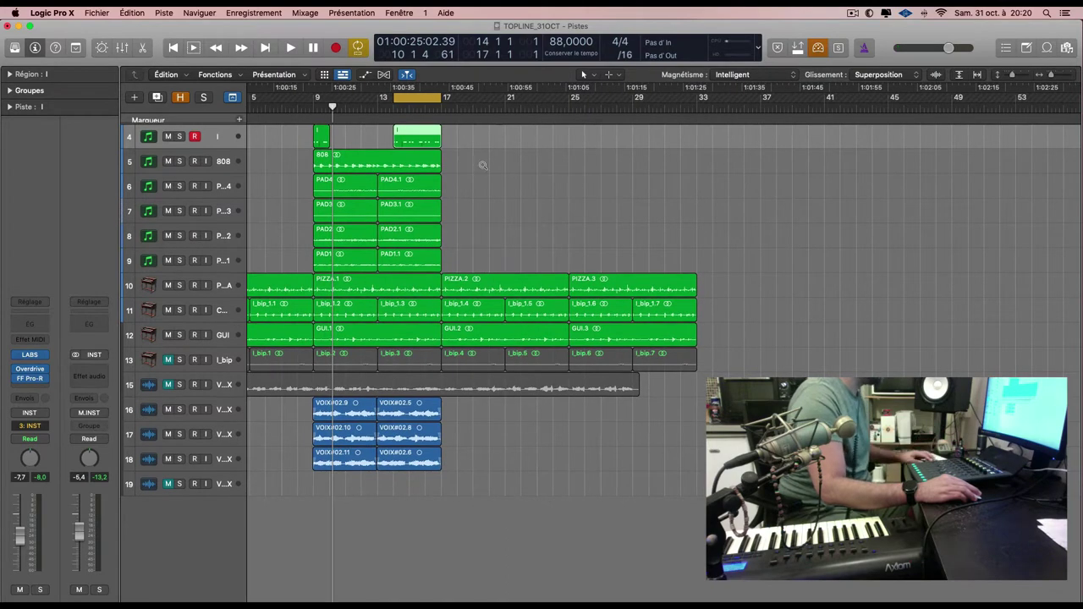
# Split the drum region on track 4 at bar 15 and delete its first bar, keeping bars 15 to 17.
pyautogui.scroll(5, 481, 165)
pyautogui.moveTo(440, 140); pyautogui.dragTo(549, 147)
pyautogui.click(506, 149)
pyautogui.click(437, 155)
pyautogui.press('BackSpace')
pyautogui.hscroll(-5, 471, 159)
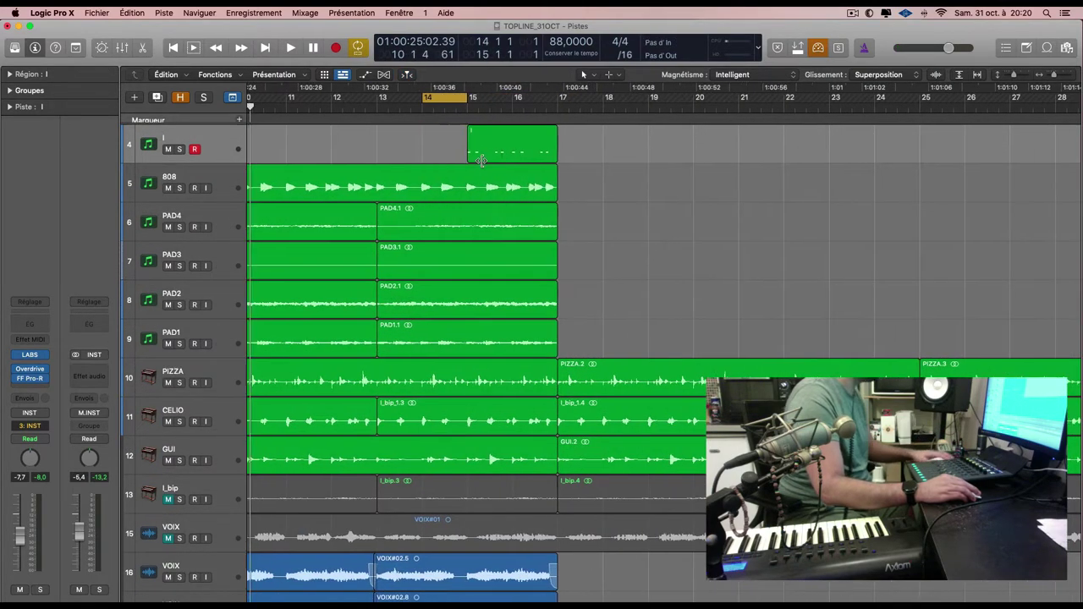
# Move the trimmed two-bar drum region on track 4 to the start of bar 9.
pyautogui.click(375, 150)
pyautogui.moveTo(628, 167); pyautogui.dragTo(371, 155)
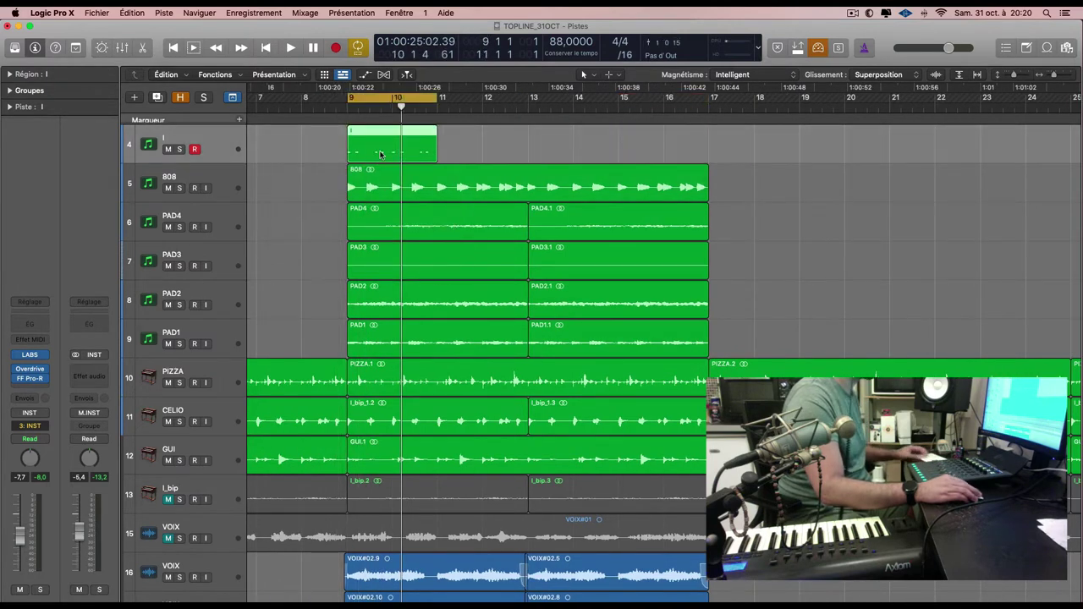
pyautogui.press('z')
pyautogui.press('z')
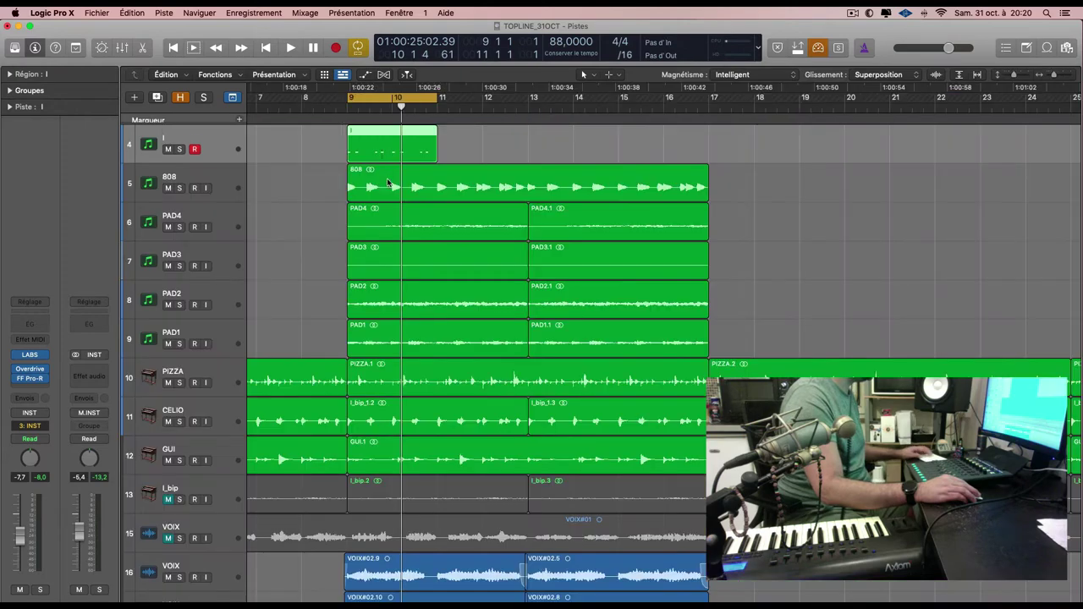
# Repeat the two-bar drum region three times, one copy at a time, to fill track 4 up to bar 17.
pyautogui.press('super+r')
pyautogui.press('Return')
pyautogui.press('super+r')
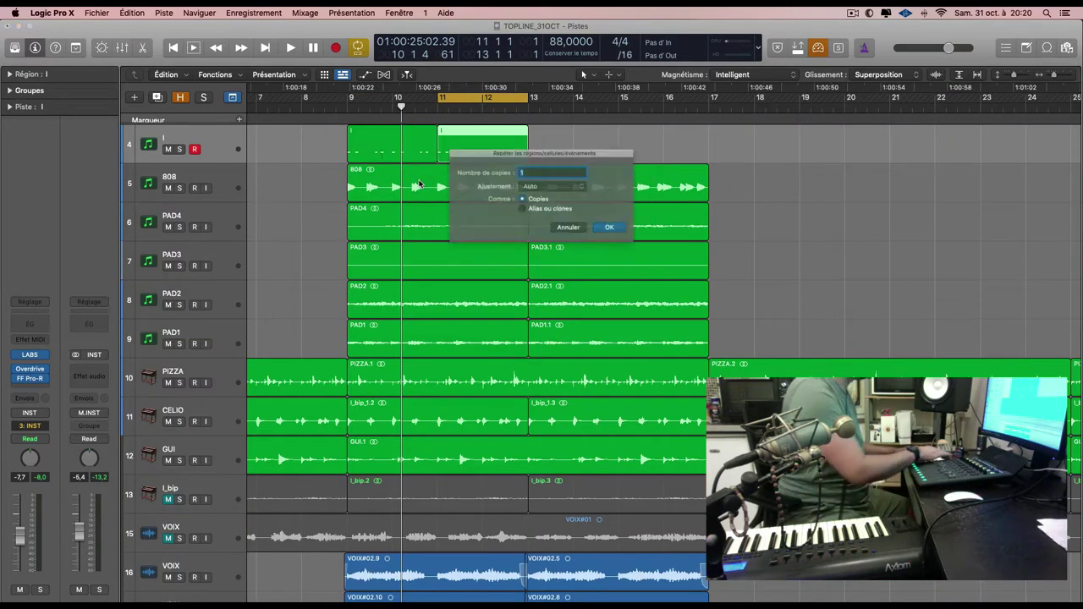
pyautogui.press('Return')
pyautogui.press('super+r')
pyautogui.press('Return')
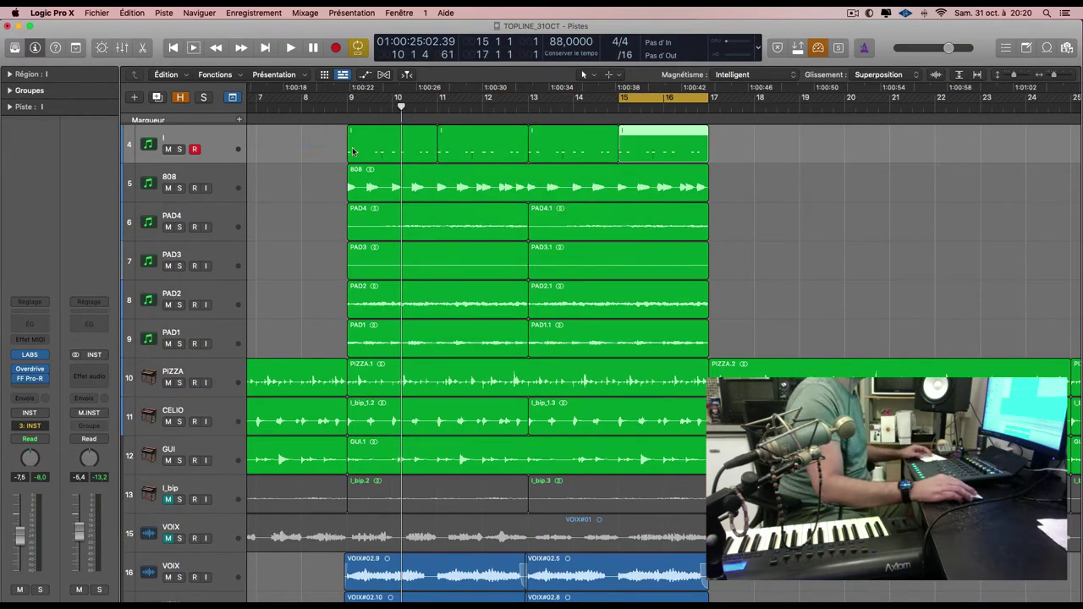
# Bounce the four drum regions on track 4 in place to a new track named RIM.
pyautogui.moveTo(353, 151); pyautogui.dragTo(676, 154)
pyautogui.rightClick(548, 146)
pyautogui.click(567, 148)
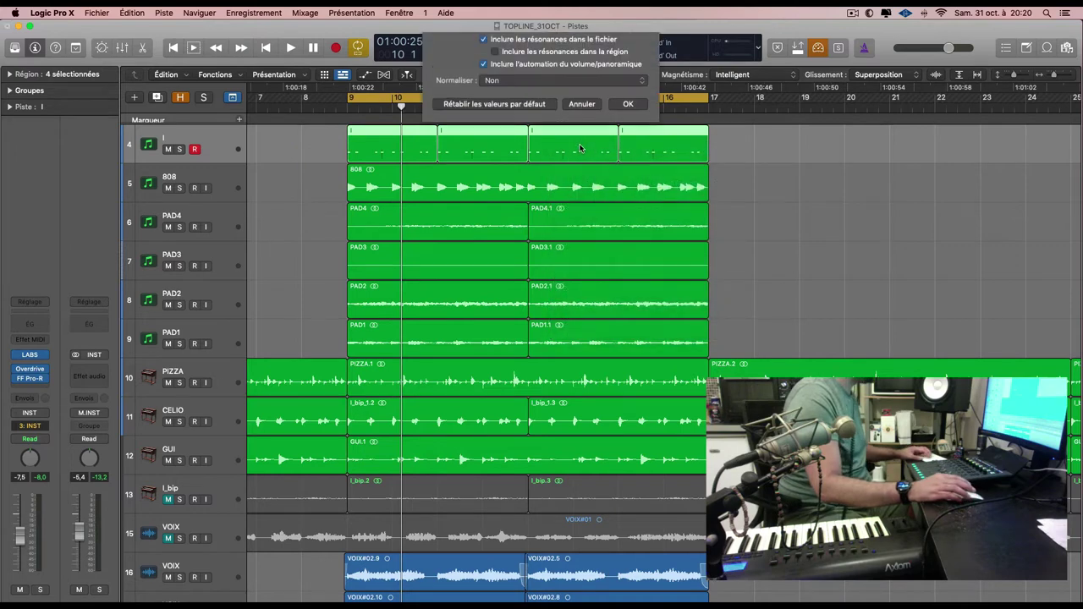
pyautogui.write('R')
pyautogui.press('Return')
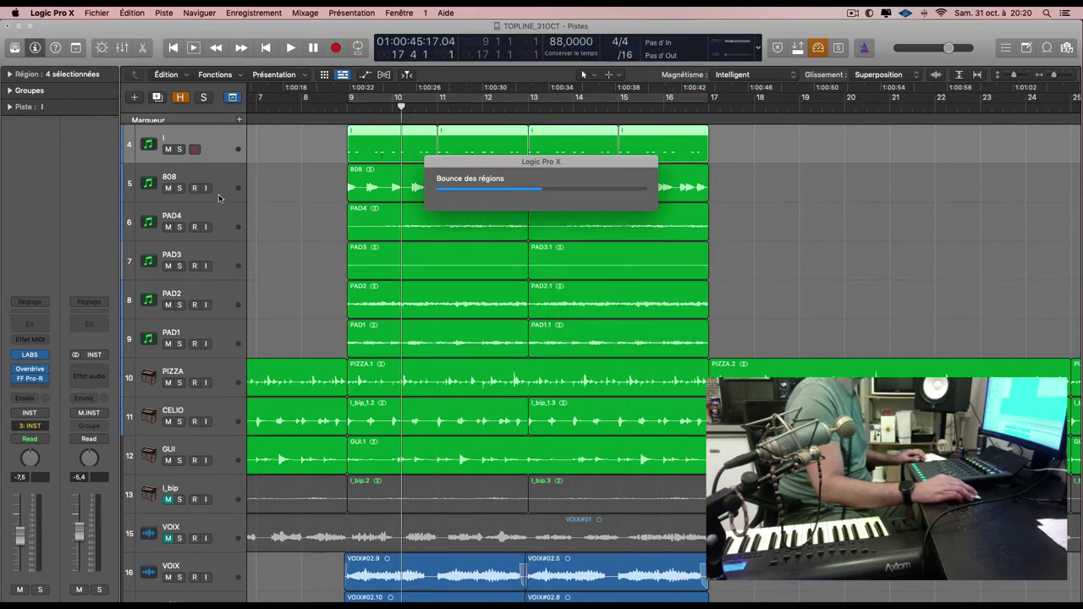
# Route the RIM track's output to Bus 2 (D).
pyautogui.click(29, 412)
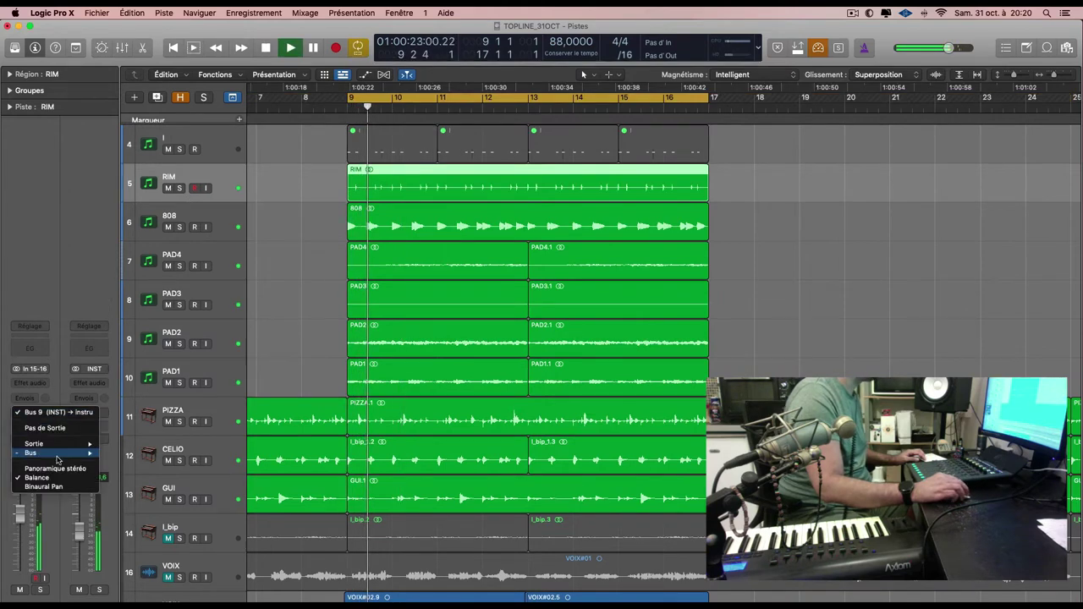
pyautogui.moveTo(57, 457)
pyautogui.click(154, 265)
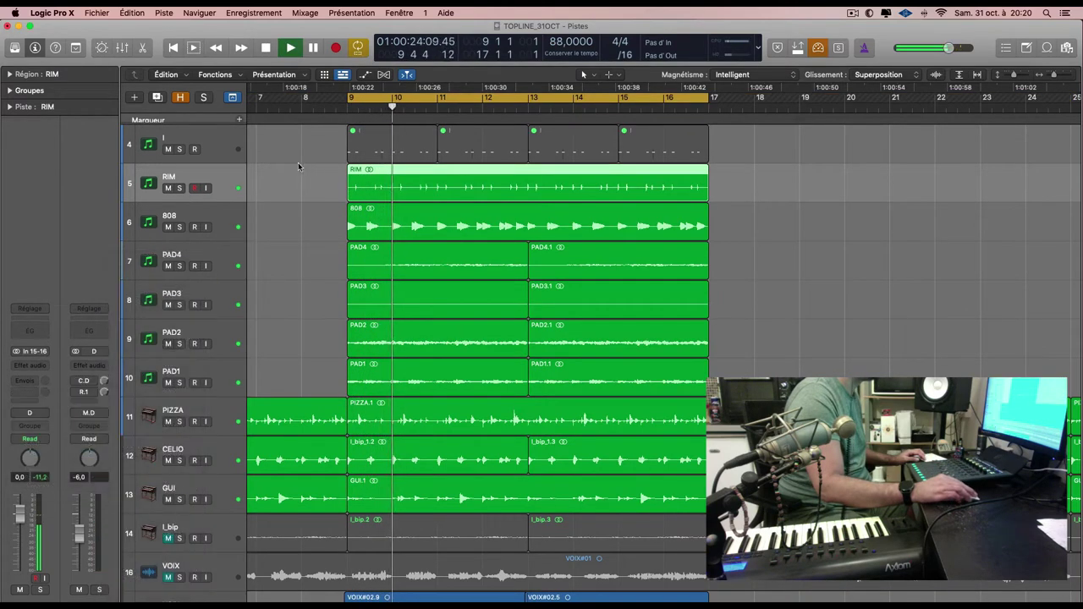
pyautogui.click(235, 148)
pyautogui.press('Delete')
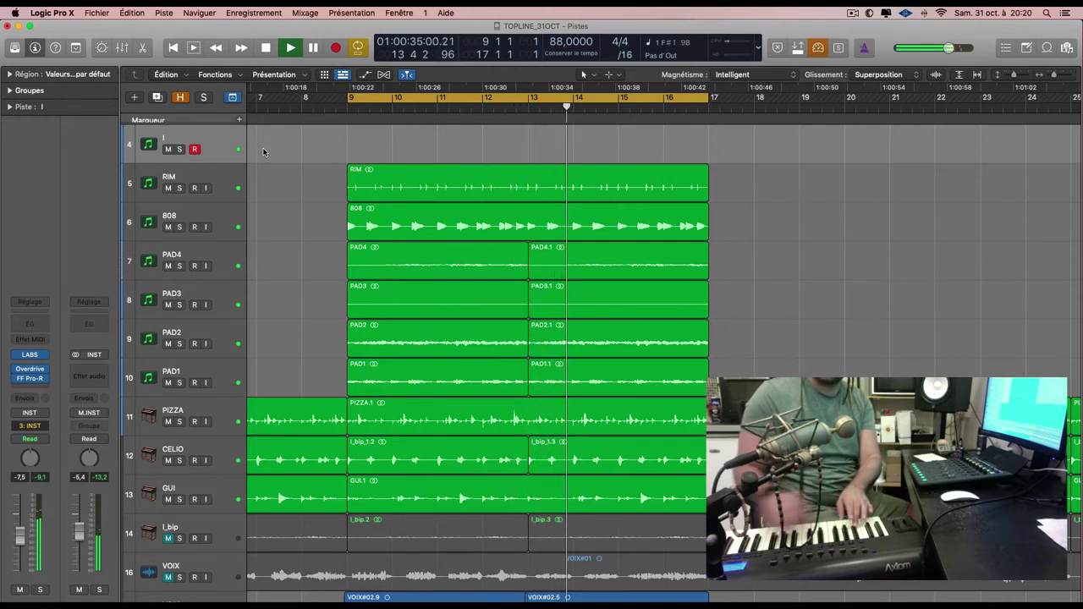
pyautogui.press('space')
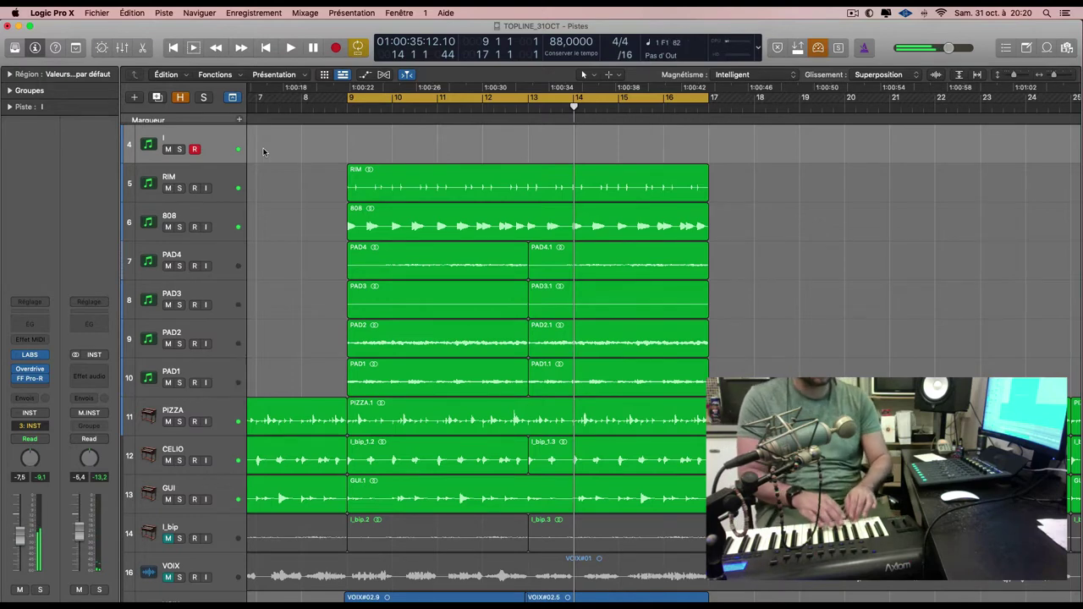
pyautogui.press('super+z')
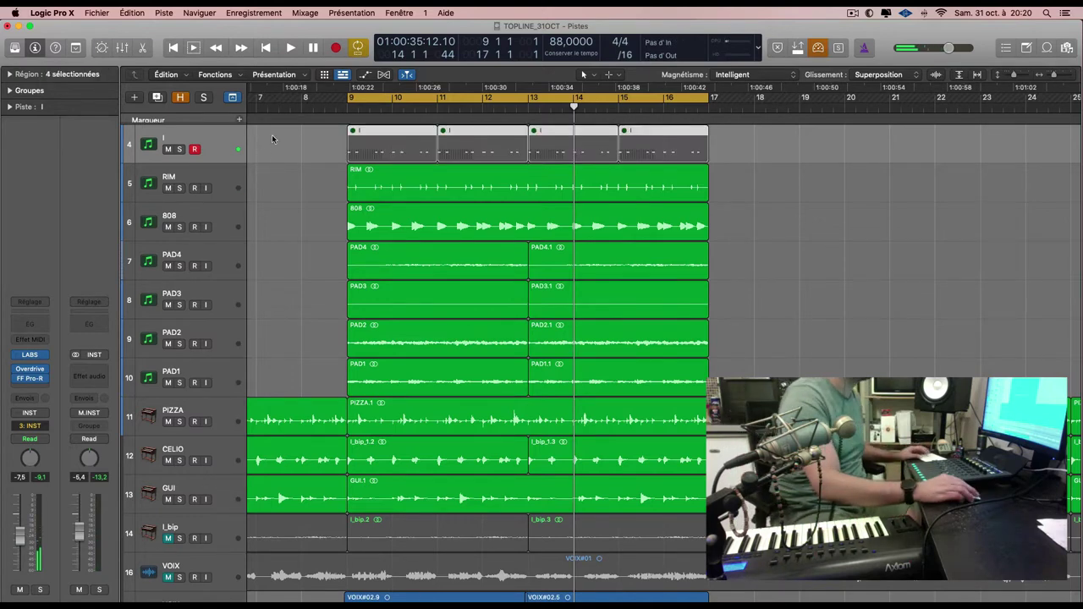
# Glue the four muted drum regions on track 4 into one region, including the muted regions, and return to the Pointer tool.
pyautogui.press('t')
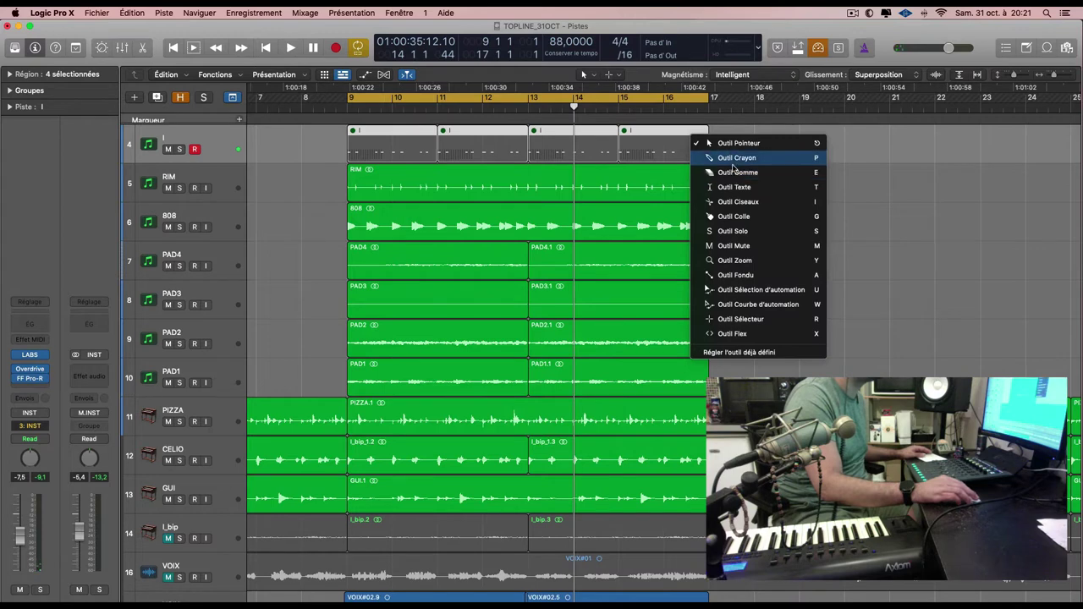
pyautogui.click(741, 217)
pyautogui.click(616, 146)
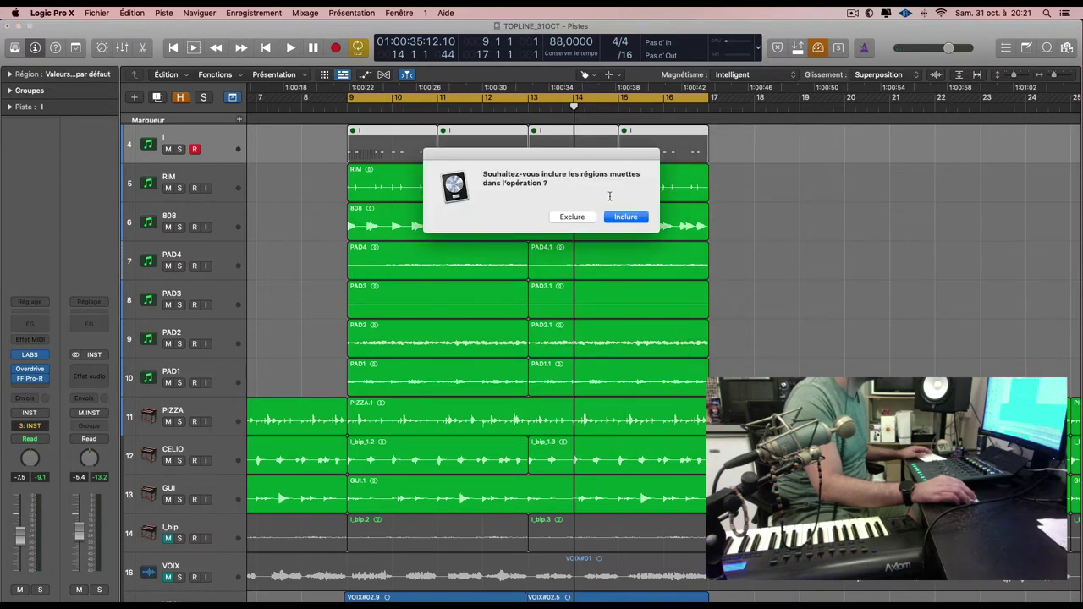
pyautogui.click(626, 217)
pyautogui.press('t')
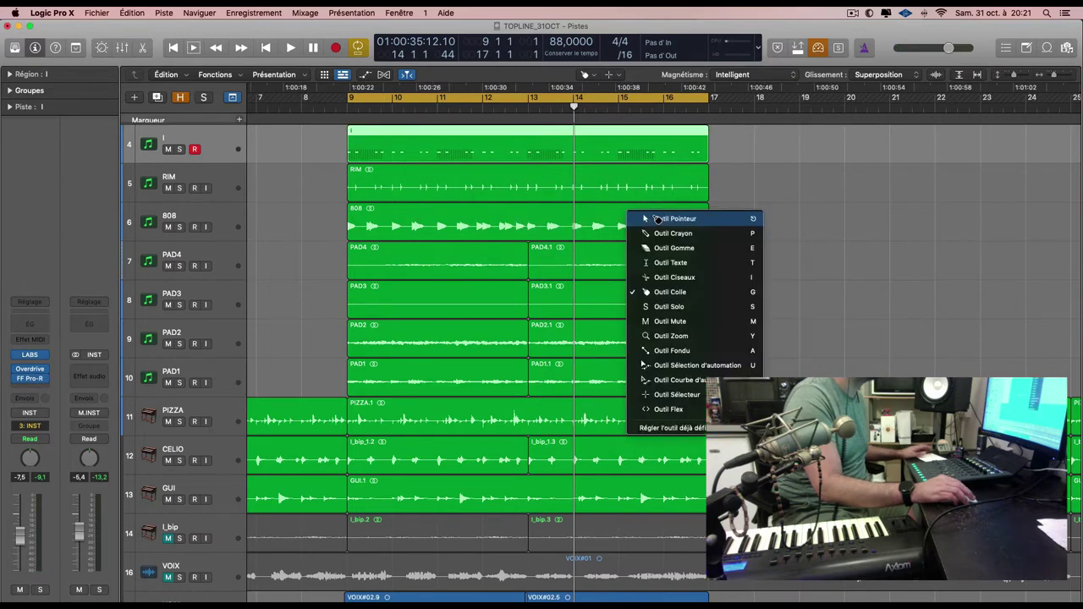
pyautogui.click(636, 220)
# Open the glued region in the piano roll, reduce its notes to a single row and set the sixteenth-note quantize strength to 59.
pyautogui.doubleClick(638, 150)
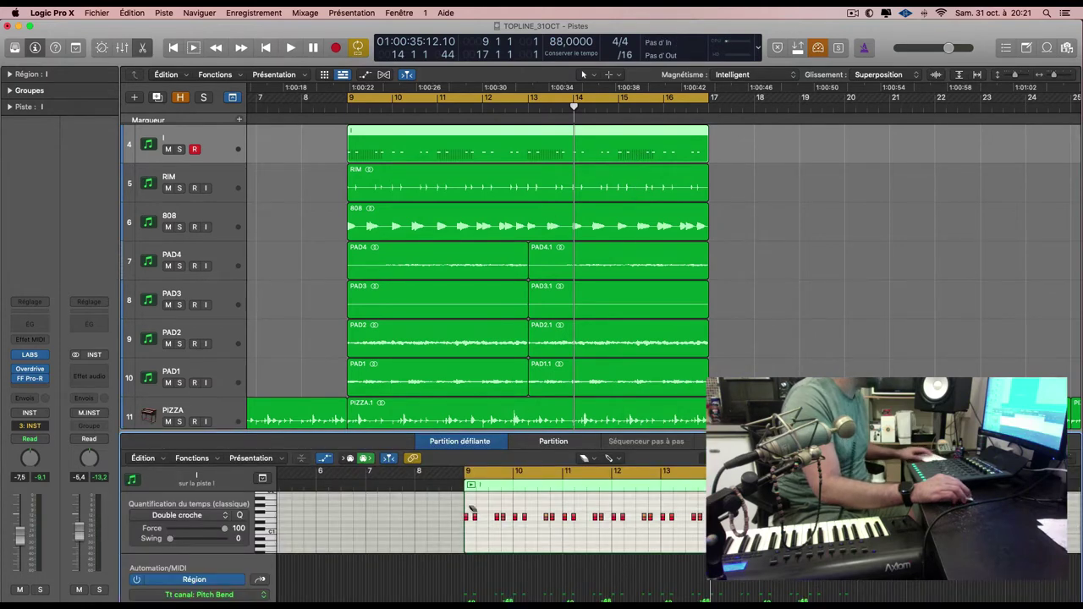
pyautogui.press('t')
pyautogui.click(472, 505)
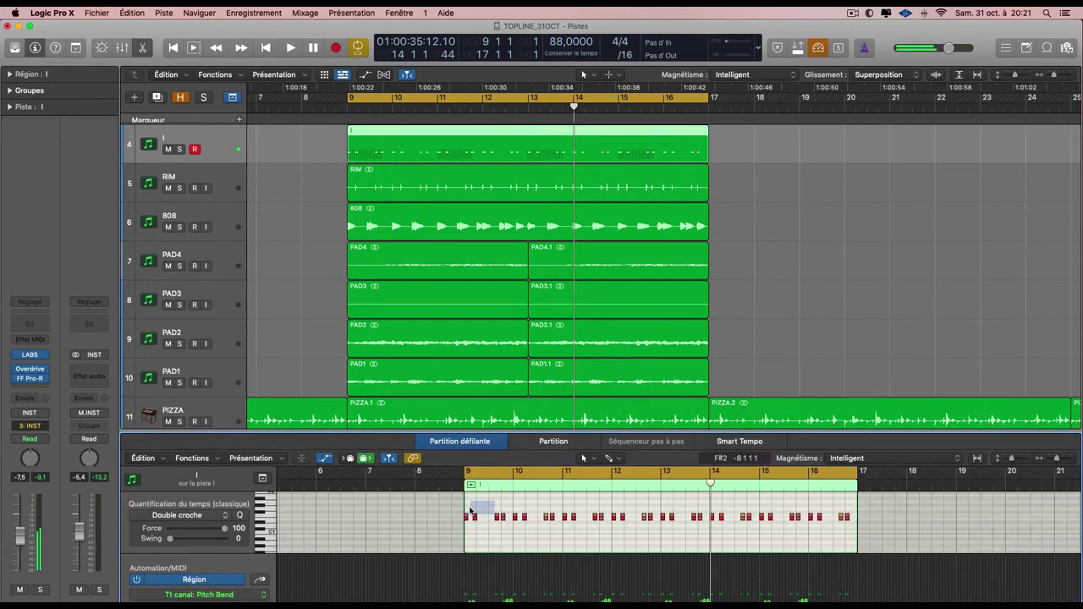
pyautogui.moveTo(584, 519); pyautogui.dragTo(862, 519)
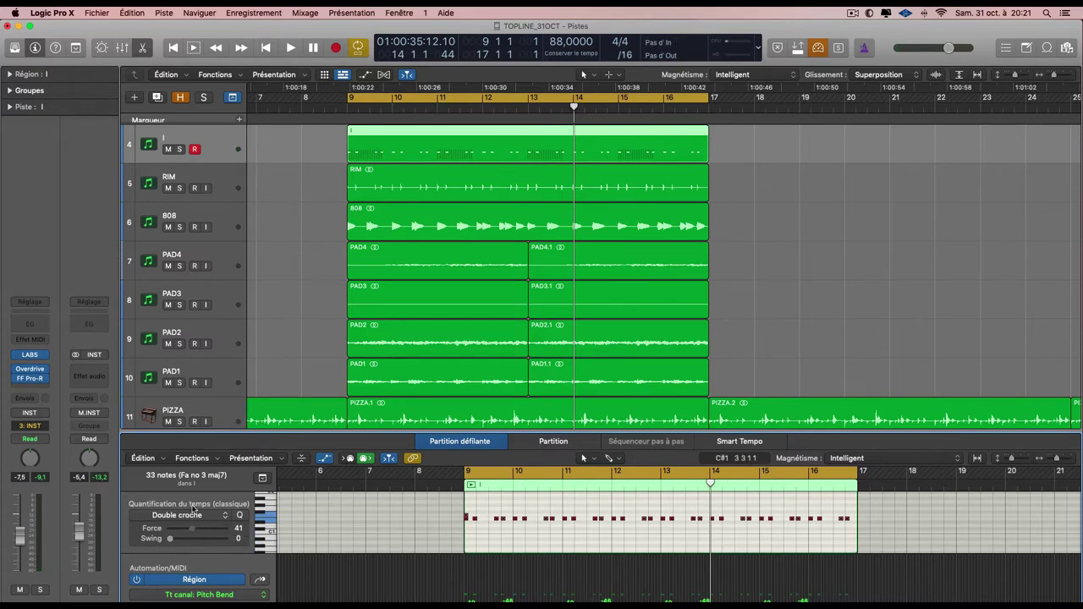
pyautogui.press('space')
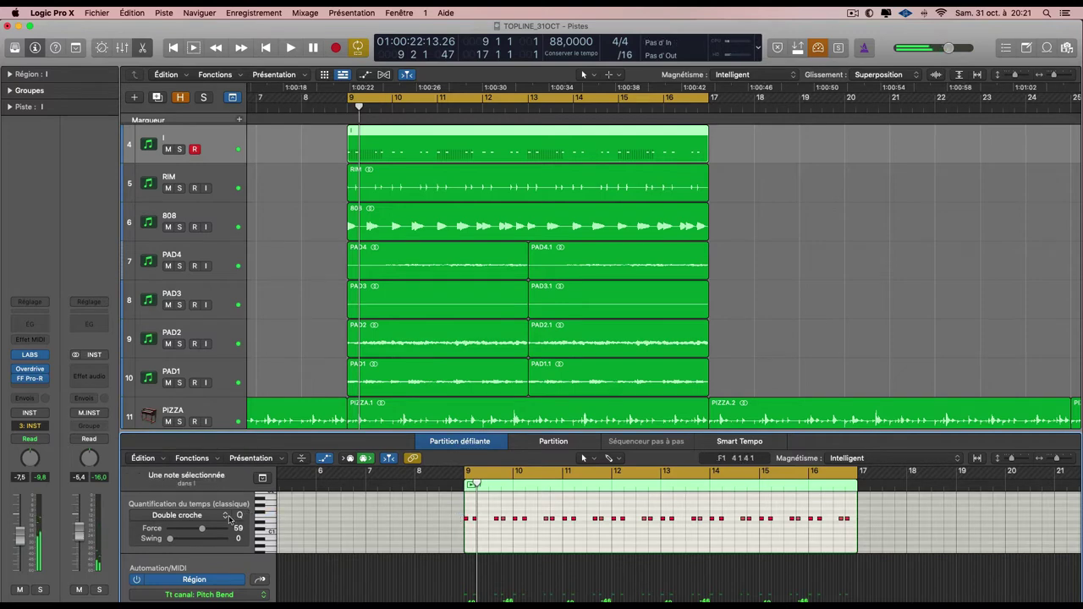
# Select all notes of the drum region and transpose them up two semitones to F#1.
pyautogui.click(262, 479)
pyautogui.click(266, 481)
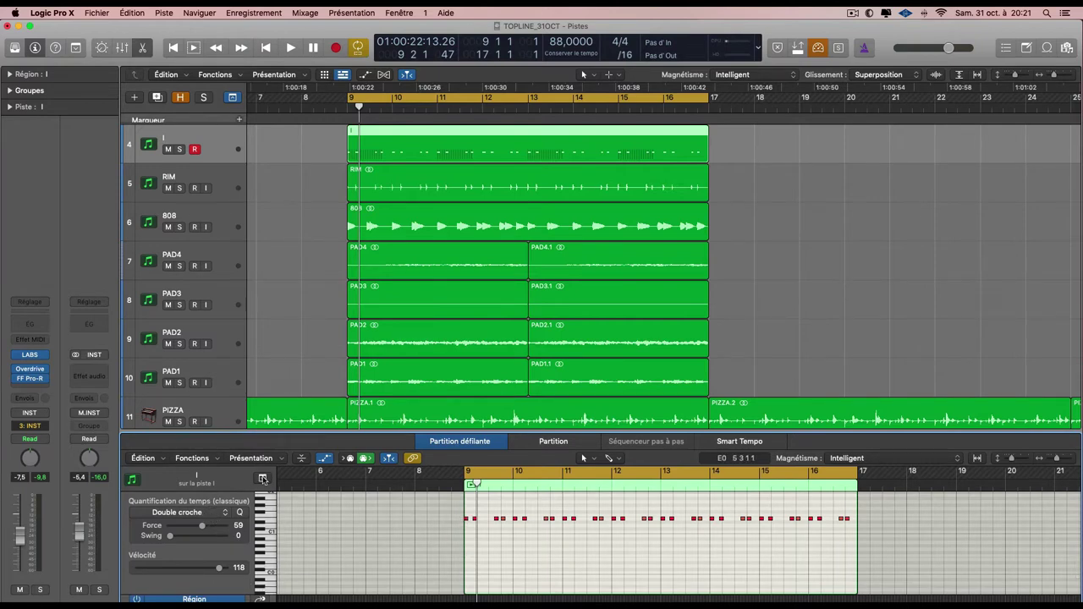
pyautogui.press('space')
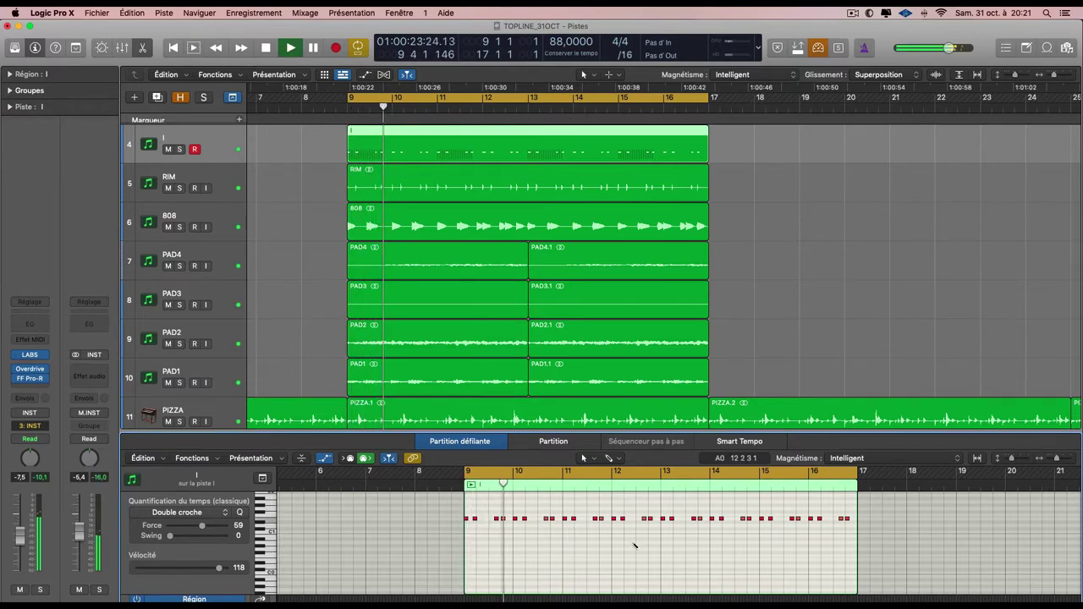
pyautogui.press('super+a')
pyautogui.press('space')
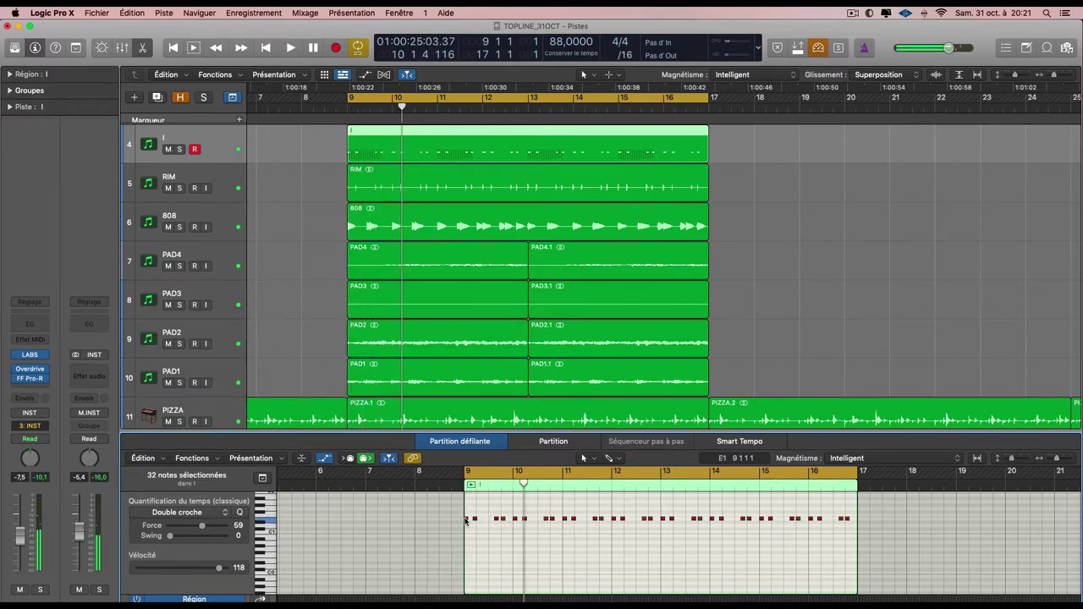
pyautogui.moveTo(465, 519); pyautogui.dragTo(465, 513)
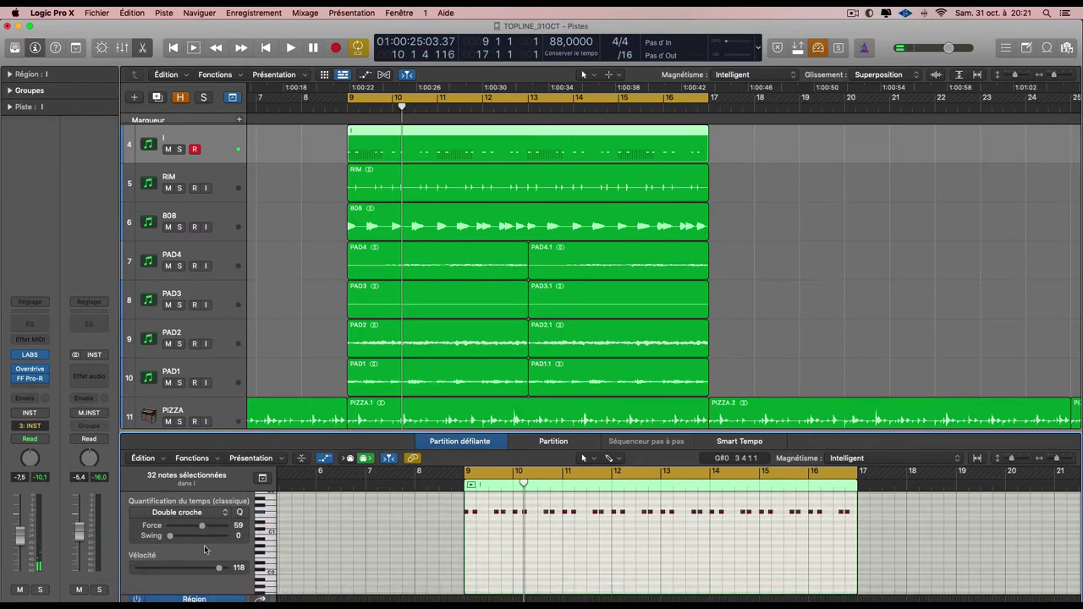
# Set the selected notes' velocity to 82, and their quantize strength to 100 with a swing of 61.
pyautogui.scroll(-1, 210, 570)
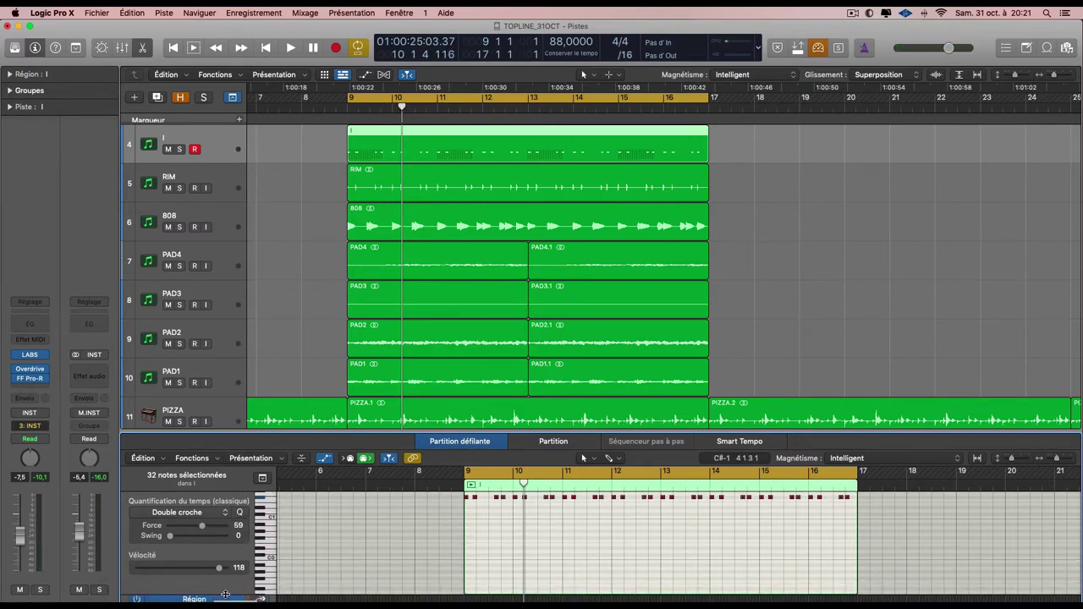
pyautogui.moveTo(225, 595); pyautogui.dragTo(225, 603)
pyautogui.scroll(-3, 215, 570)
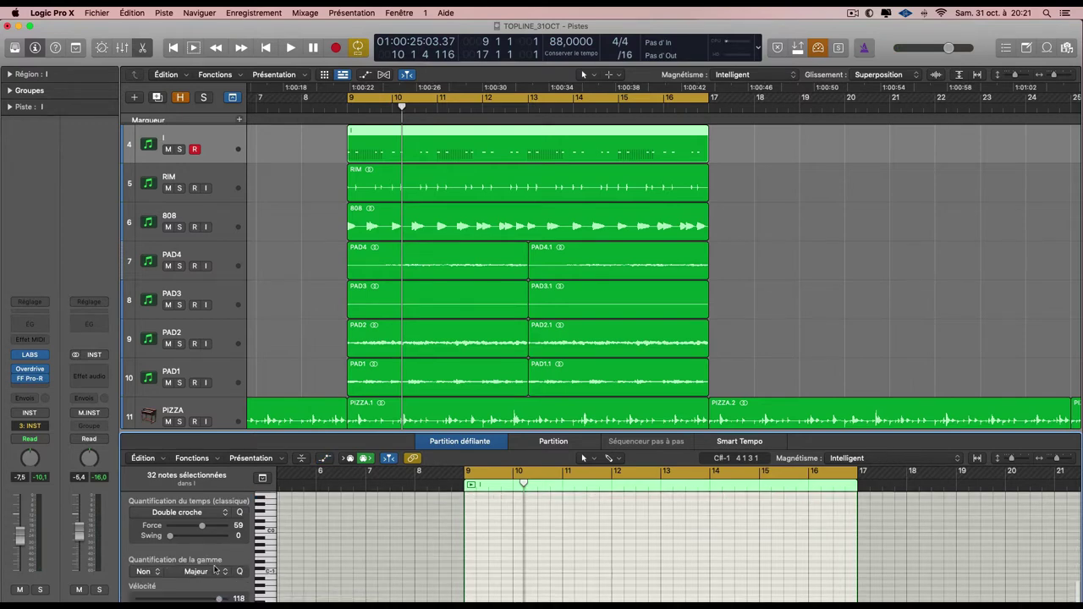
pyautogui.scroll(10, 506, 578)
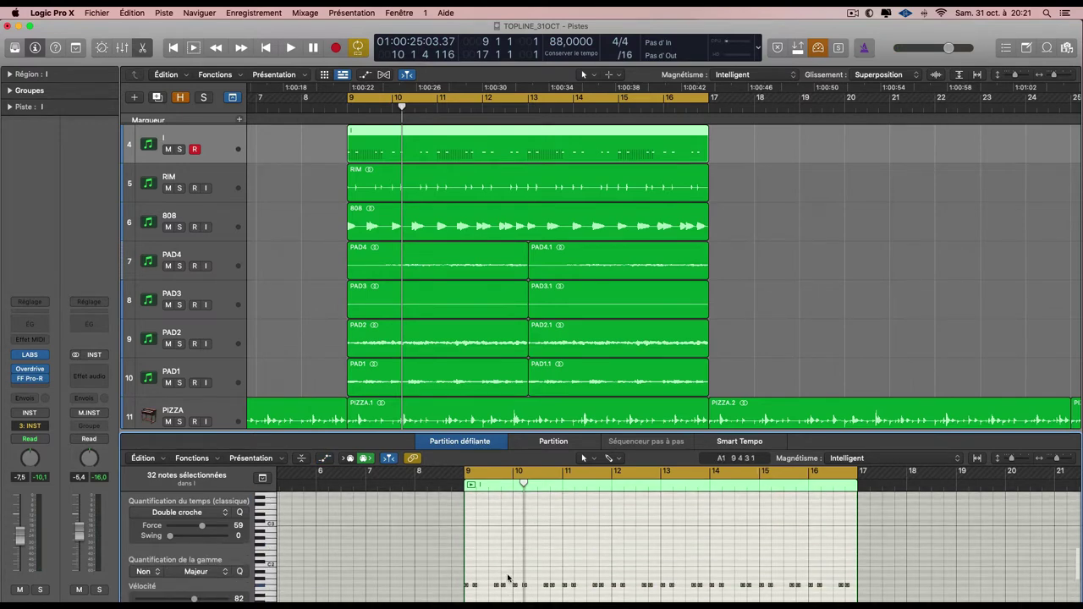
pyautogui.press('space')
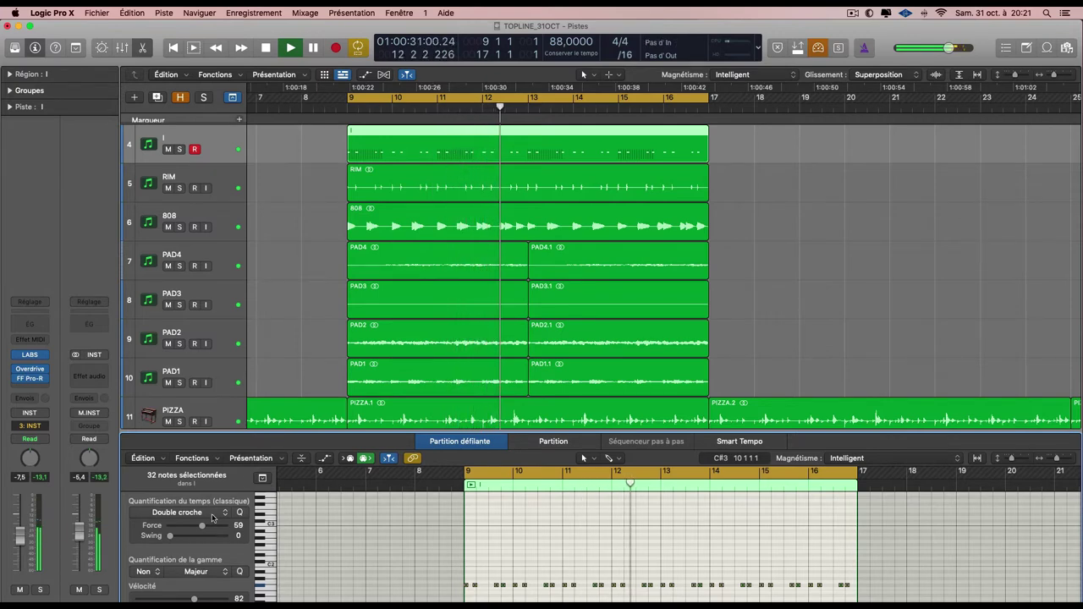
pyautogui.moveTo(171, 536); pyautogui.dragTo(242, 530)
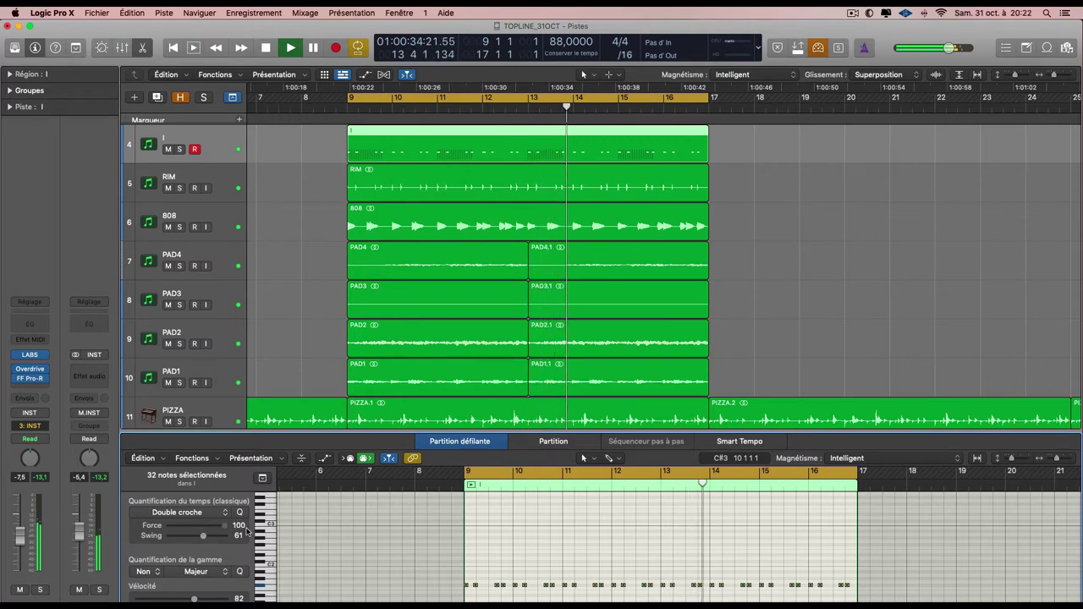
# Bounce the edited drum region on track 4 in place to a new track named CHARLEY.
pyautogui.rightClick(479, 145)
pyautogui.click(526, 151)
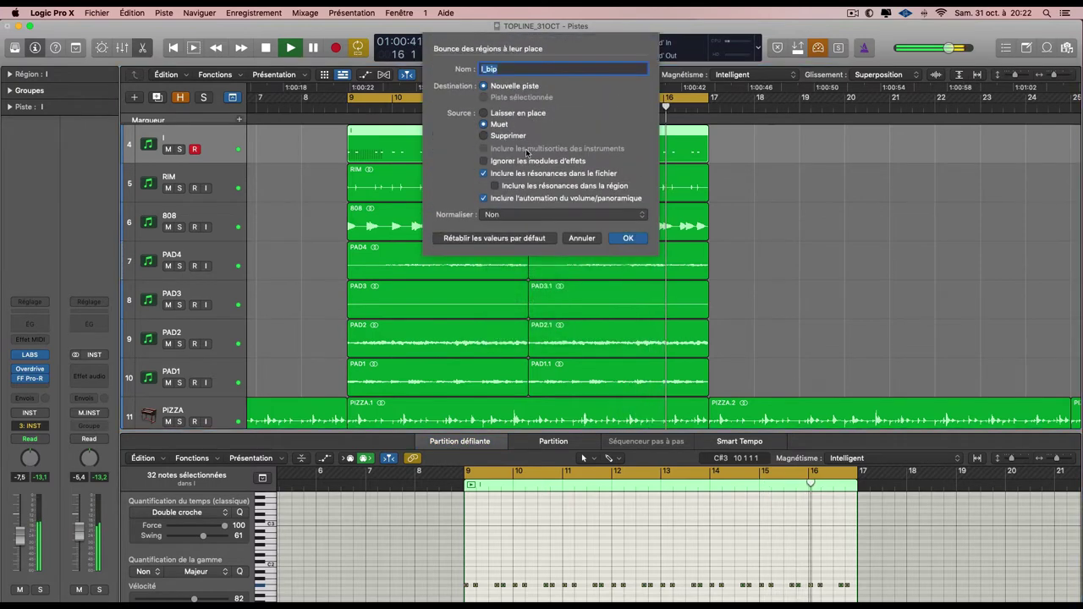
pyautogui.write('CHARLE')
pyautogui.press('Return')
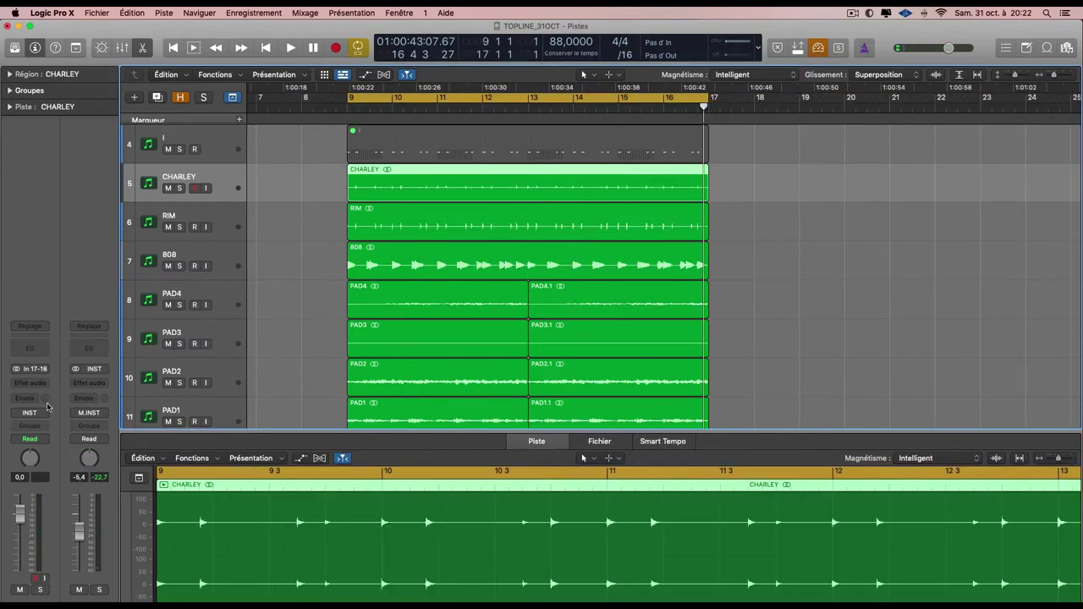
# Route the CHARLEY track's output to Bus 2 (D).
pyautogui.click(38, 412)
pyautogui.moveTo(51, 453)
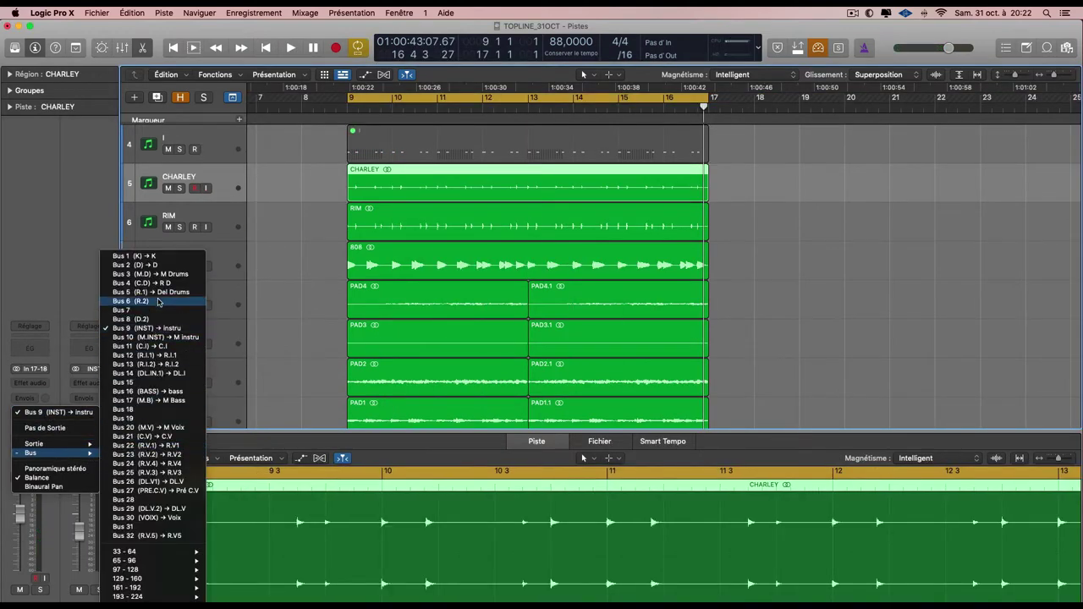
pyautogui.click(164, 266)
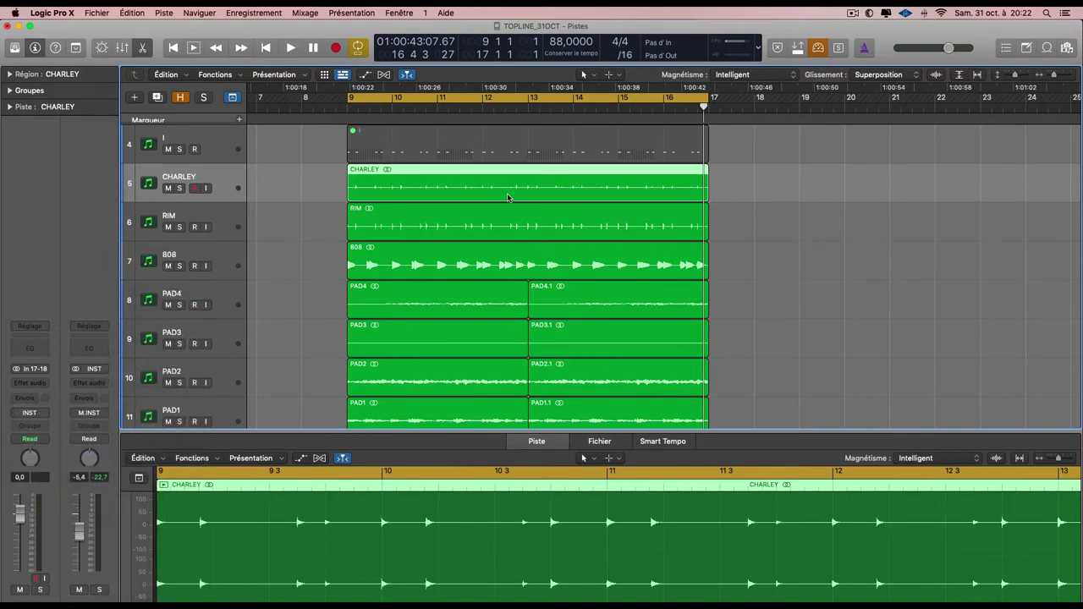
# Start playback and delete the muted source region on track 4.
pyautogui.press('space')
pyautogui.click(489, 152)
pyautogui.press('BackSpace')
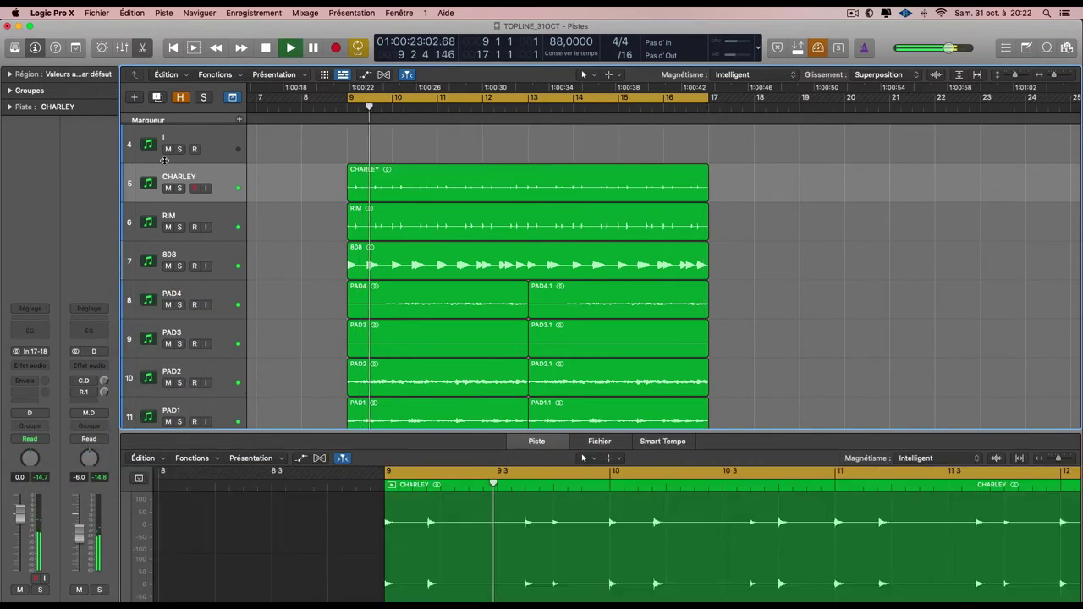
# Record another hi-hat part on track 4 during playback through to bar 17.
pyautogui.click(218, 151)
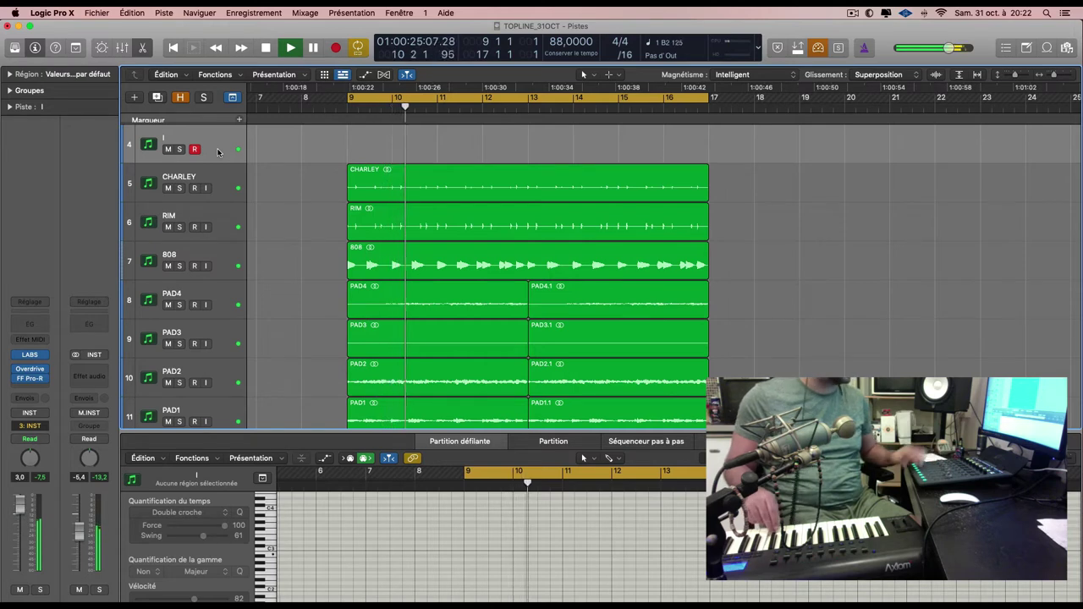
pyautogui.press('r')
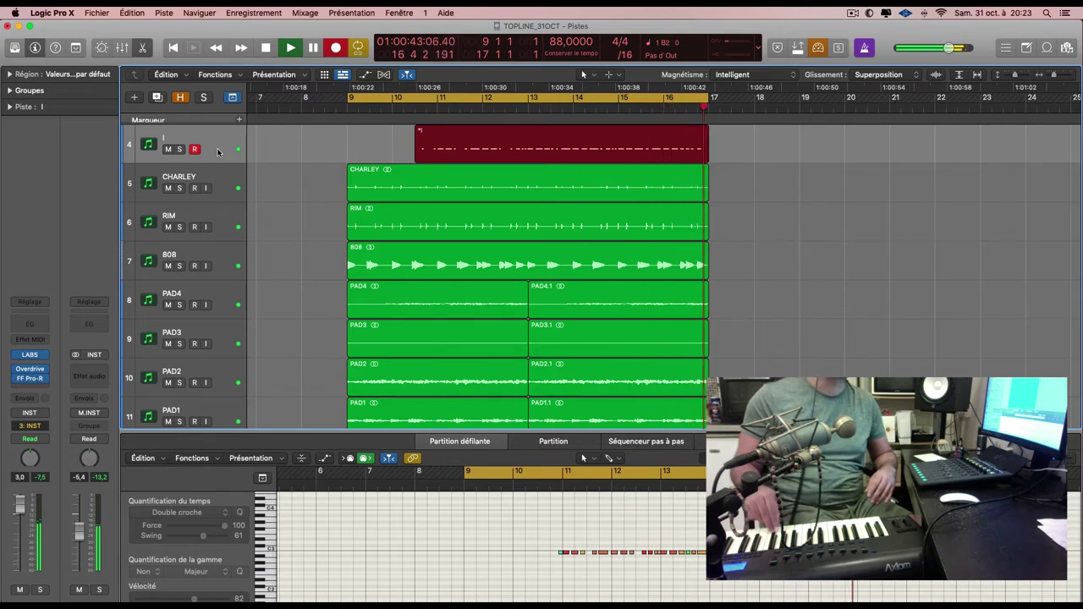
pyautogui.press('space')
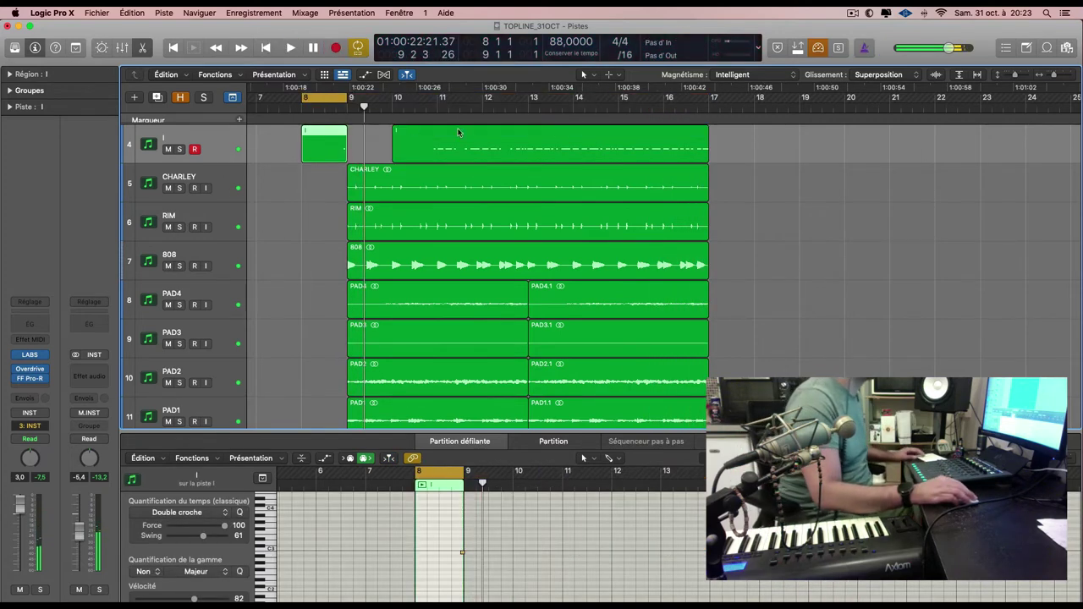
# Split track 4's recording at bar 15 and delete everything recorded before that bar.
pyautogui.click(458, 132)
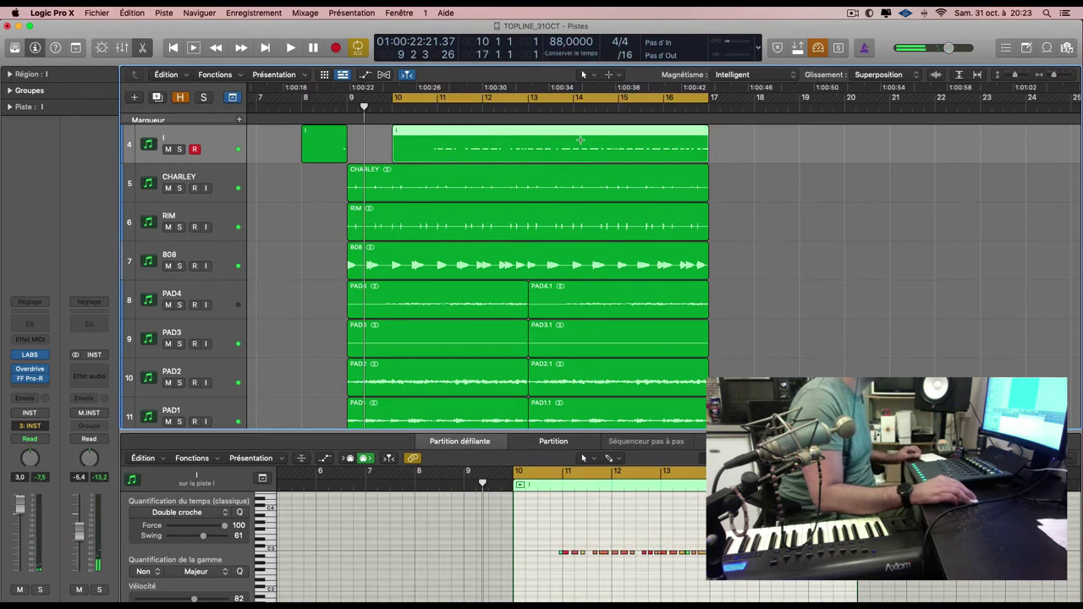
pyautogui.moveTo(616, 140); pyautogui.dragTo(779, 153)
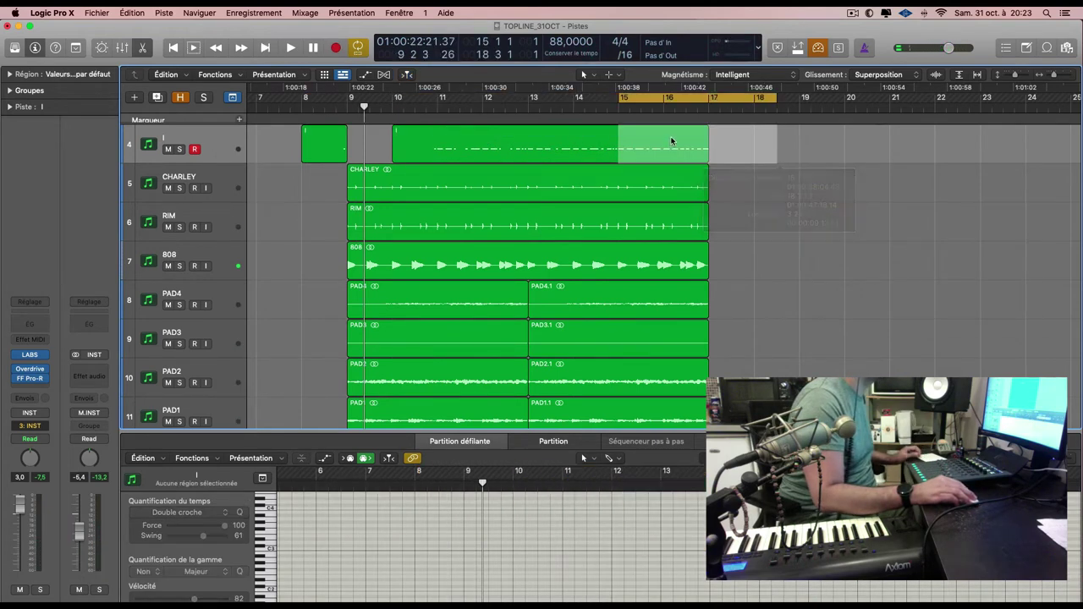
pyautogui.click(672, 141)
pyautogui.click(574, 154)
pyautogui.press('Delete')
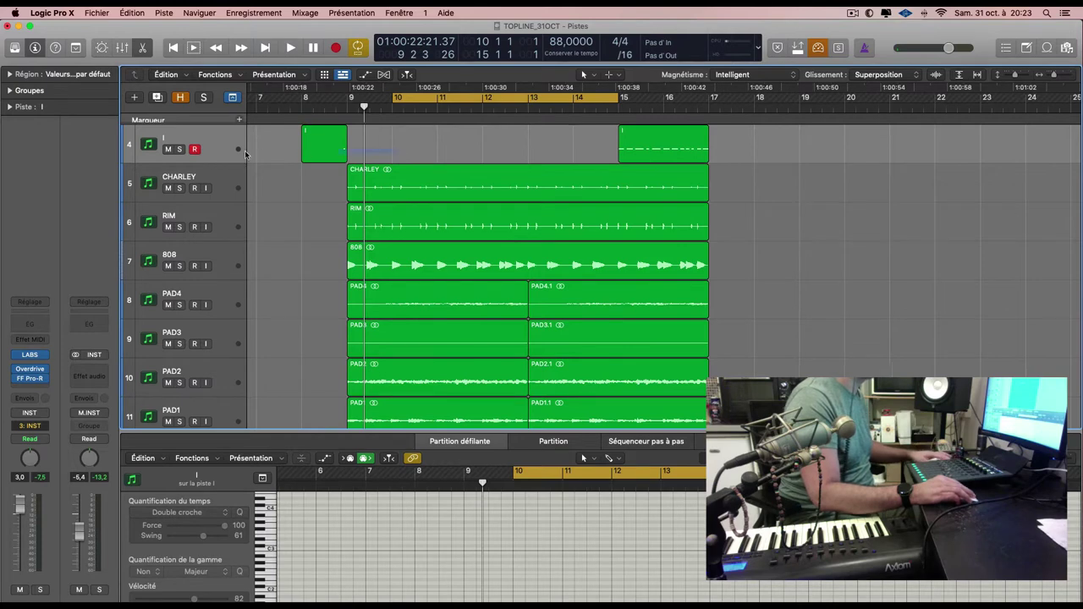
pyautogui.click(324, 144)
pyautogui.press('Delete')
# Copy the two-bar hi-hat region from bar 15 to bar 9 and repeat it twice to fill up to bar 15.
pyautogui.moveTo(664, 150); pyautogui.dragTo(392, 152)
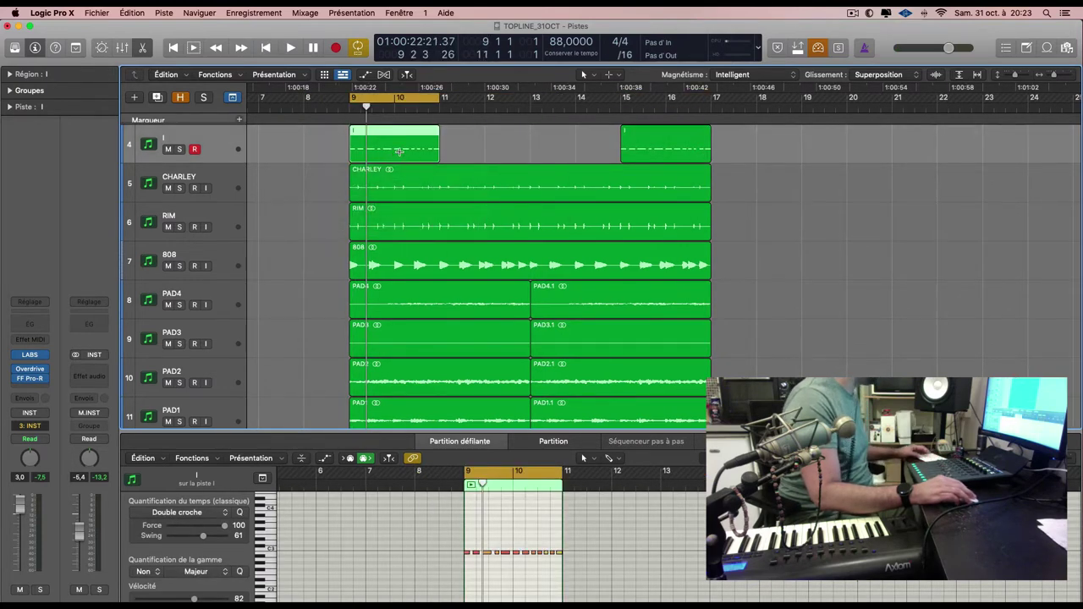
pyautogui.press('super+e')
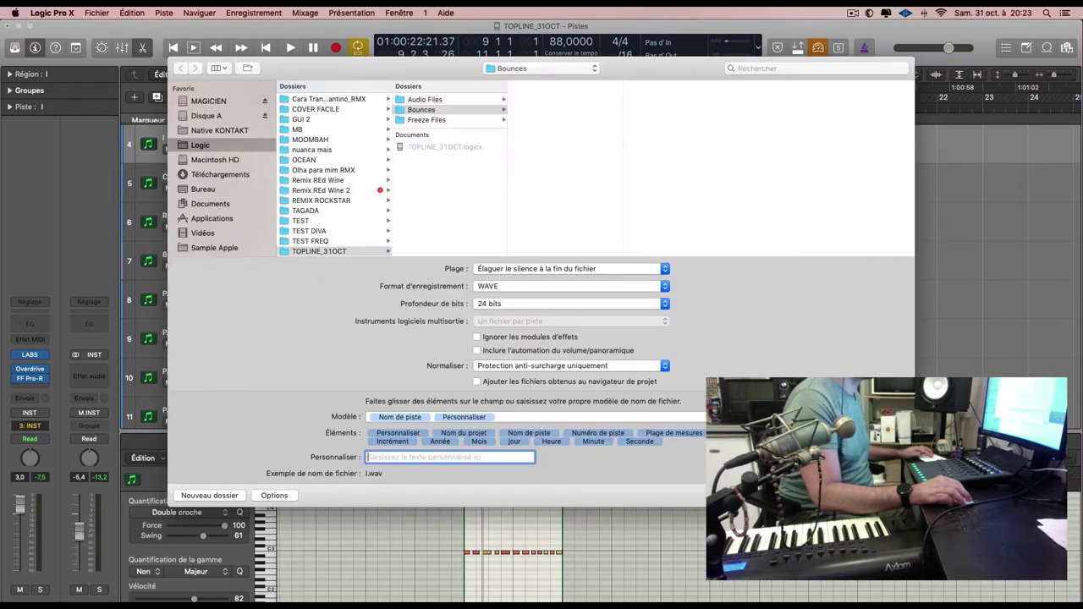
pyautogui.press('Escape')
pyautogui.press('super+r')
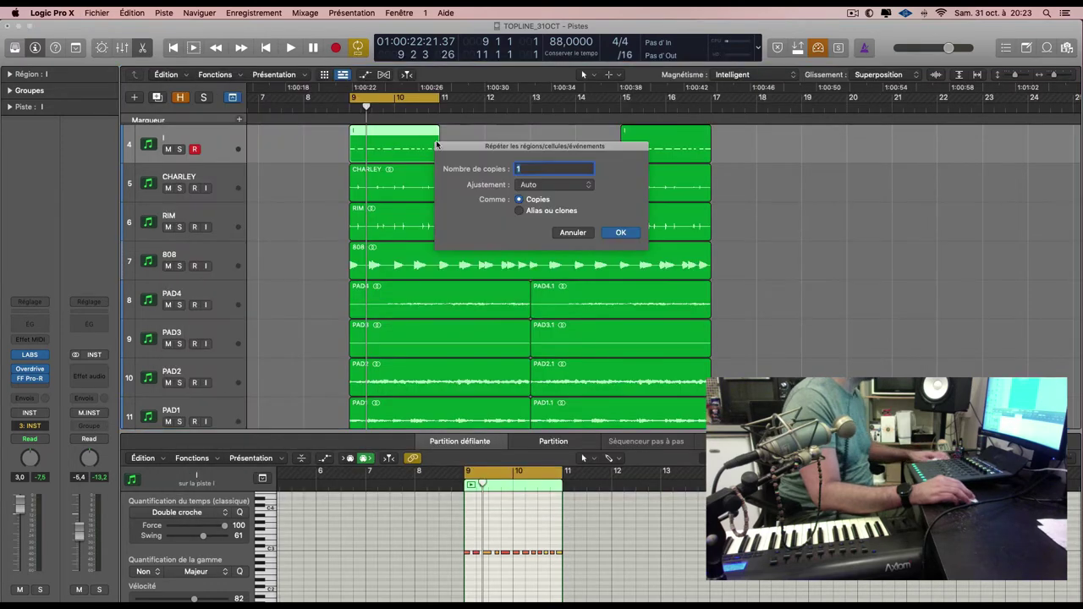
pyautogui.press('Return')
pyautogui.press('super+r')
pyautogui.press('Return')
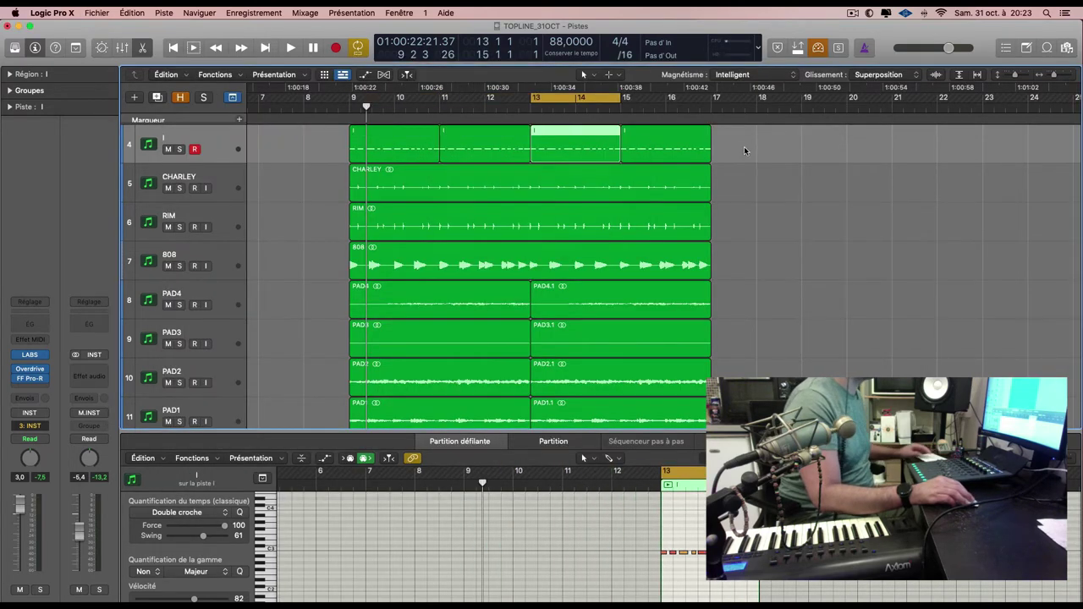
# Play the four hi-hat regions on track 4 and bounce them in place to a new track named CHARLEY2.
pyautogui.moveTo(744, 149); pyautogui.dragTo(366, 145)
pyautogui.press('space')
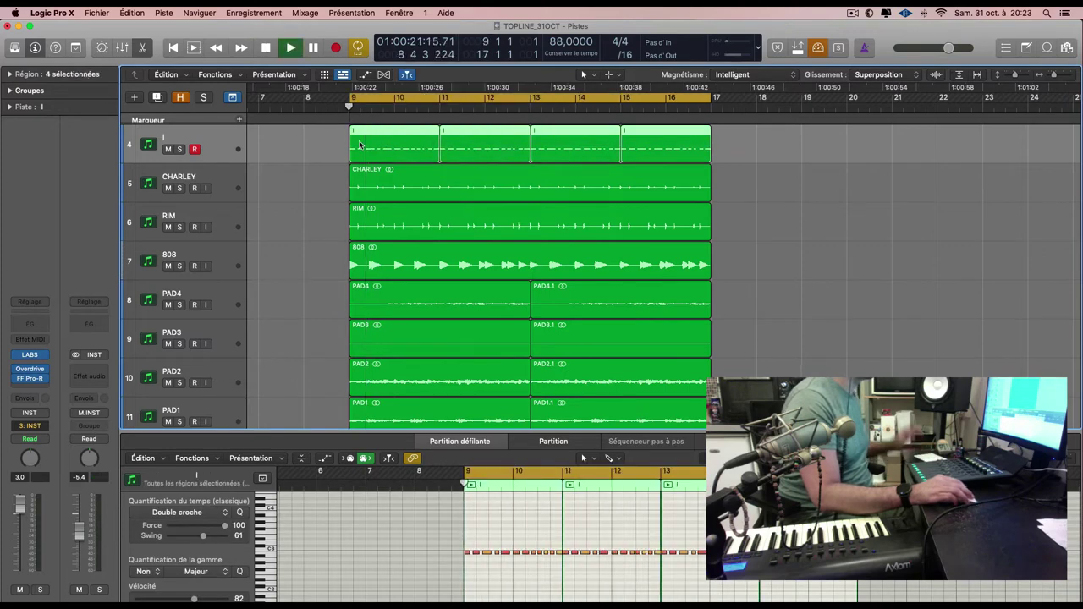
pyautogui.rightClick(368, 142)
pyautogui.click(399, 146)
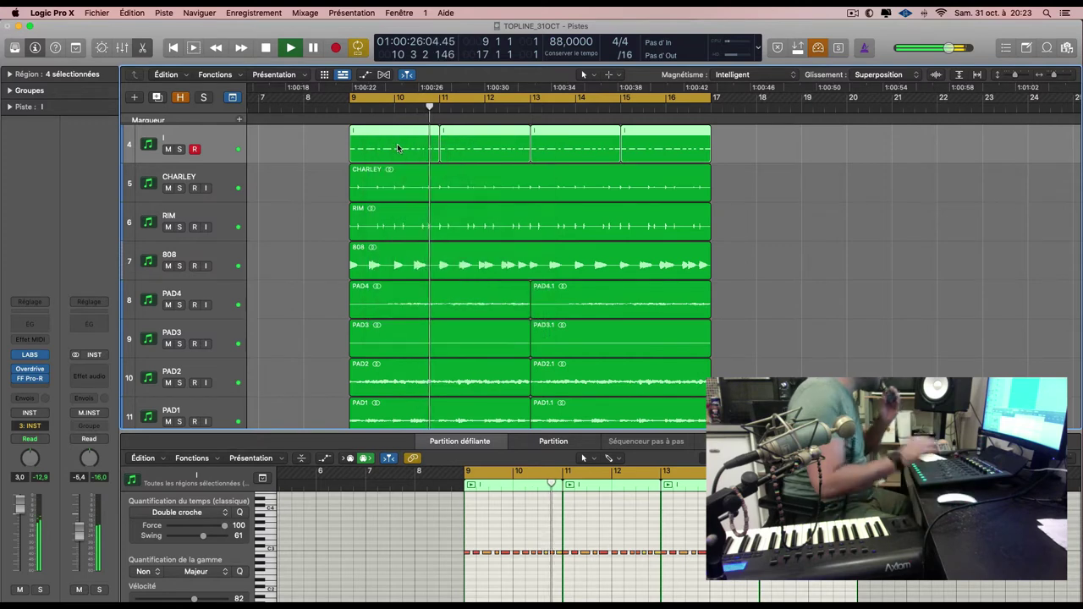
pyautogui.write('CHARLEY')
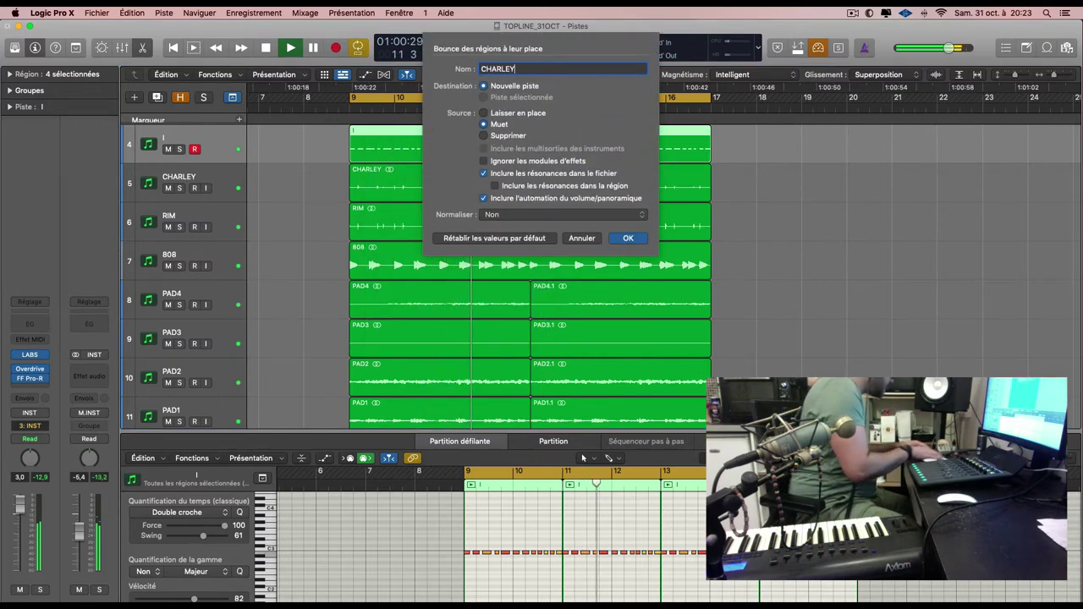
pyautogui.press('Return')
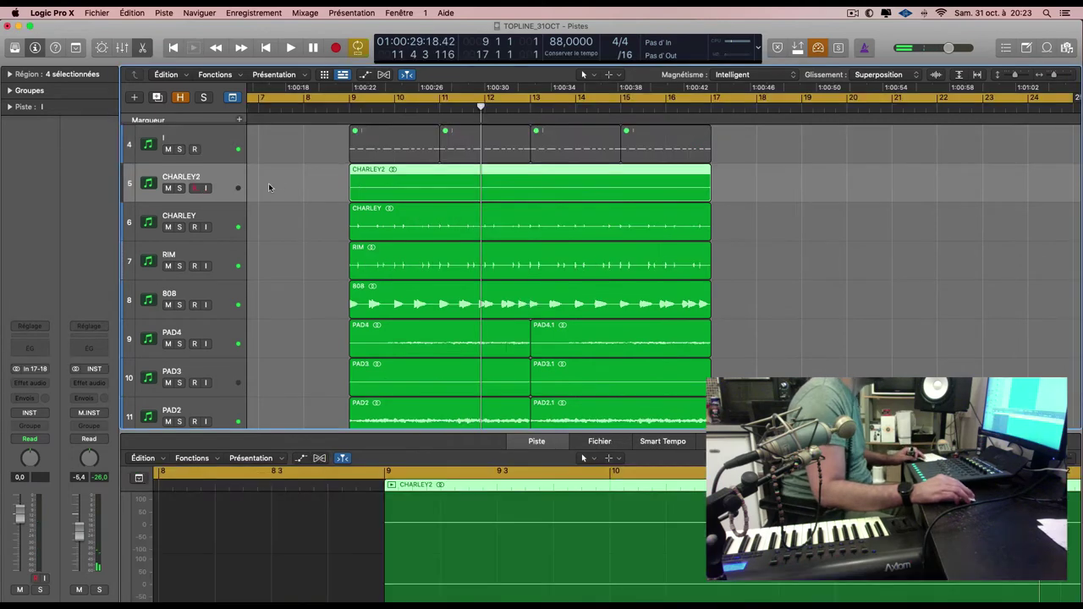
# Route the CHARLEY2 track's output to Bus 2 (D) and delete the muted source regions on track 4 during playback.
pyautogui.click(35, 414)
pyautogui.moveTo(34, 453)
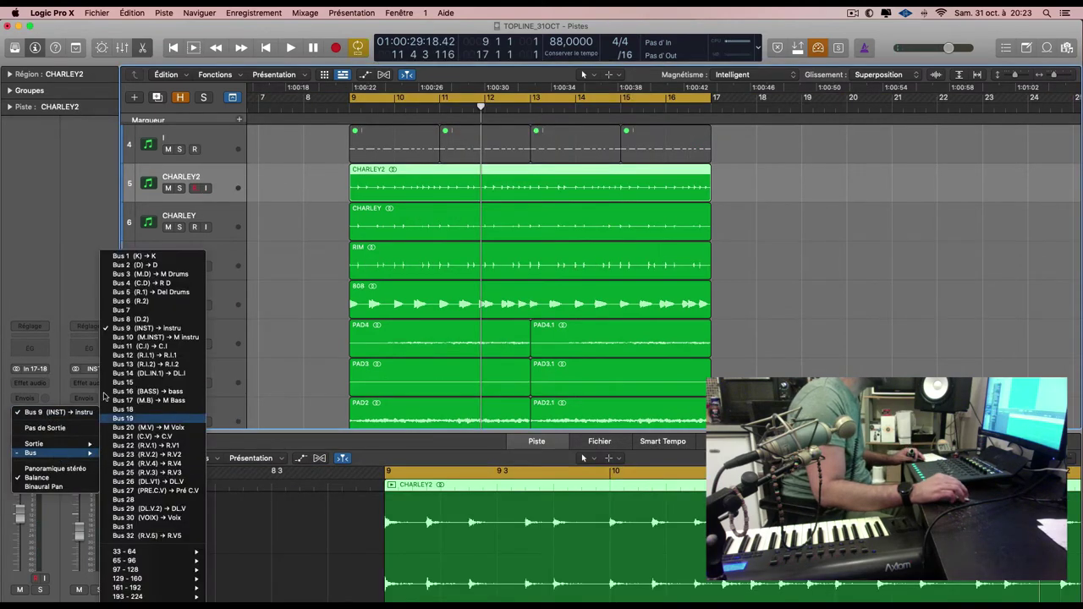
pyautogui.press('space')
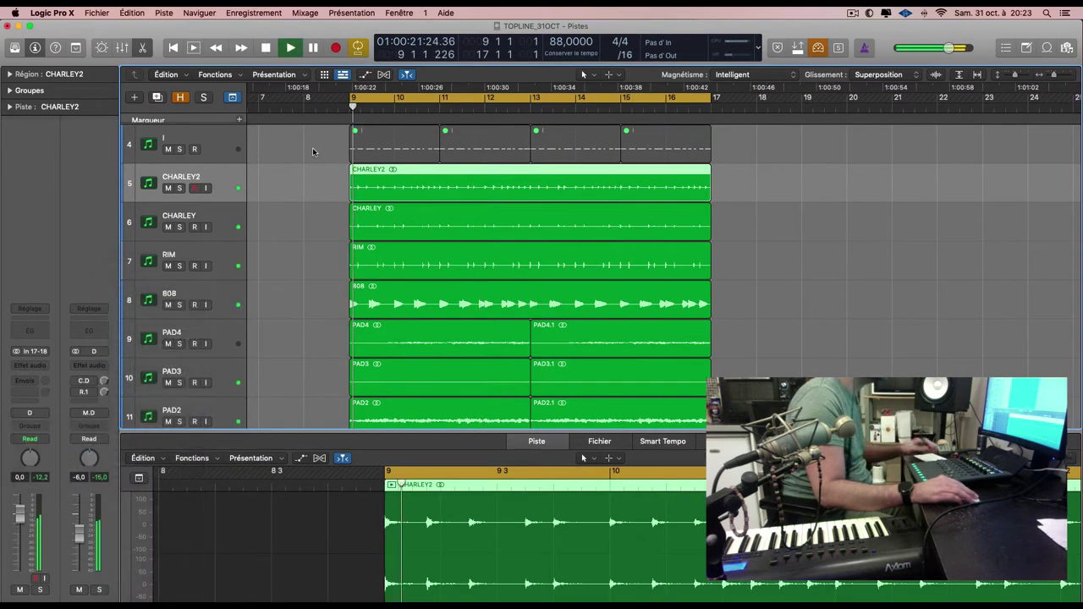
pyautogui.moveTo(314, 150); pyautogui.dragTo(756, 142)
pyautogui.press('BackSpace')
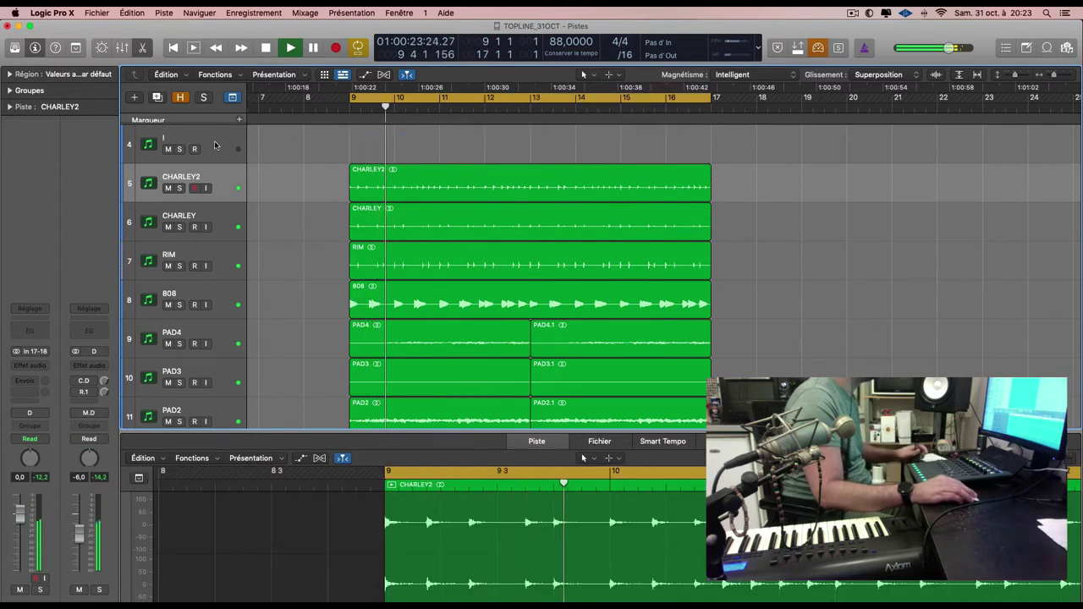
# Route the output of the LABS instrument track 4 to Bus 2 (D).
pyautogui.click(215, 143)
pyautogui.click(29, 412)
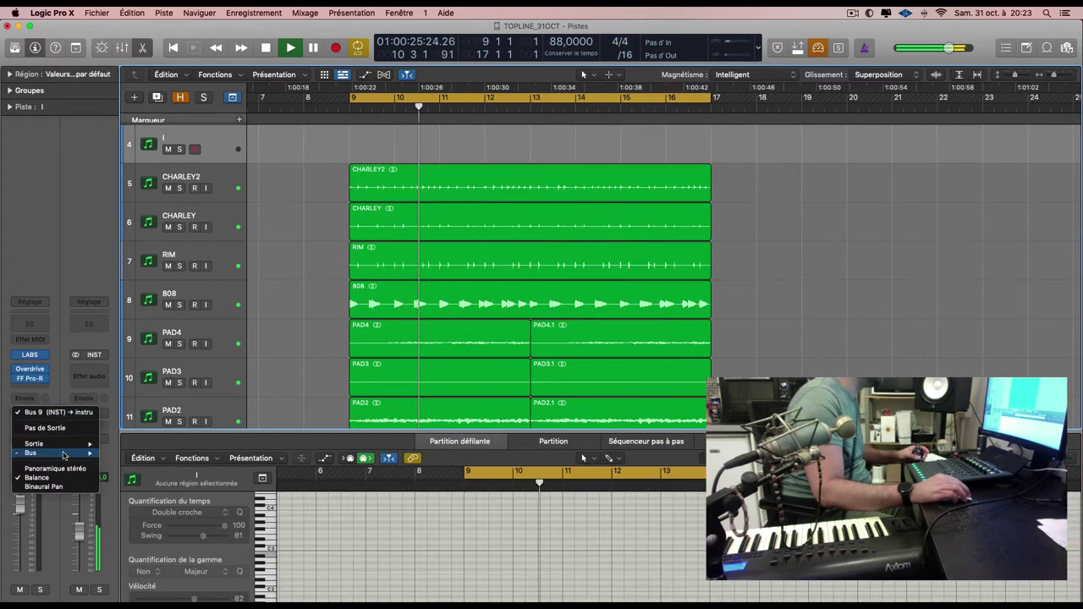
pyautogui.moveTo(33, 452)
pyautogui.click(172, 273)
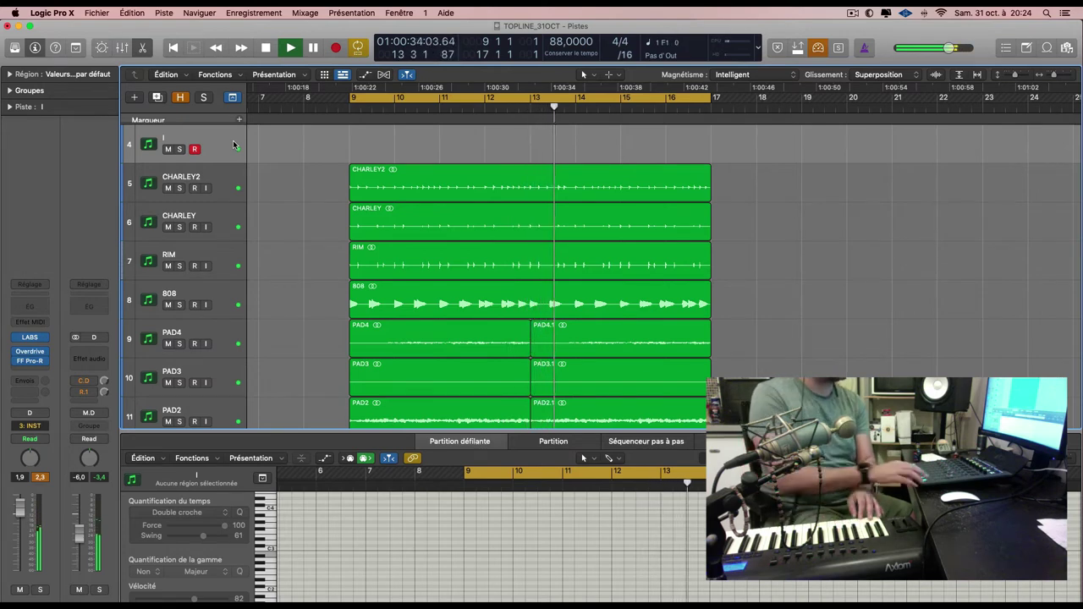
# Record a rim part on track 4 over the cycle and delete the region from bar 13 to 17, keeping bars 9 to 13.
pyautogui.press('r')
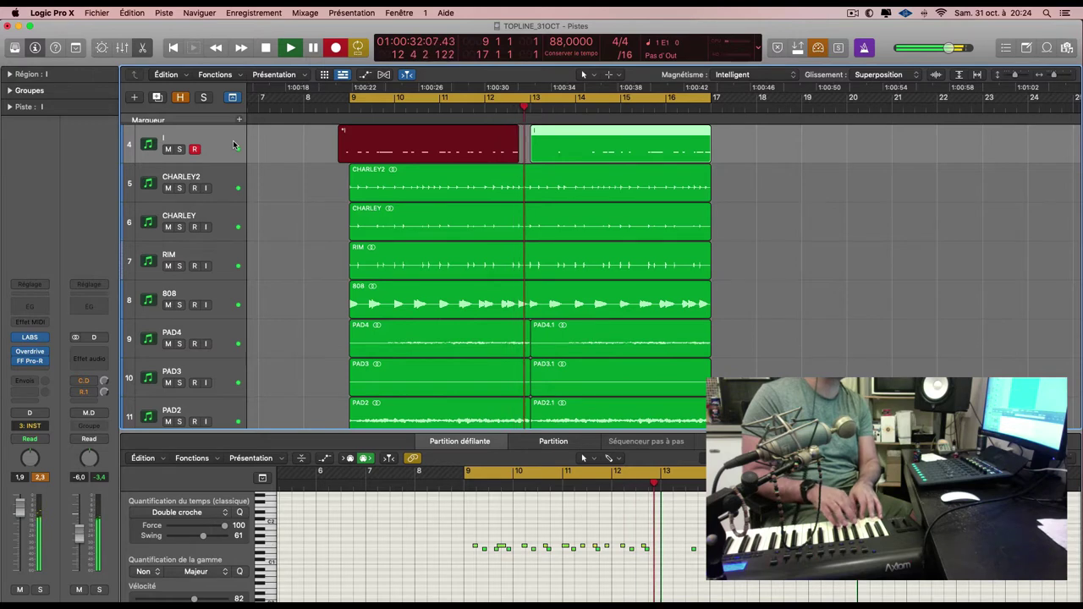
pyautogui.press('space')
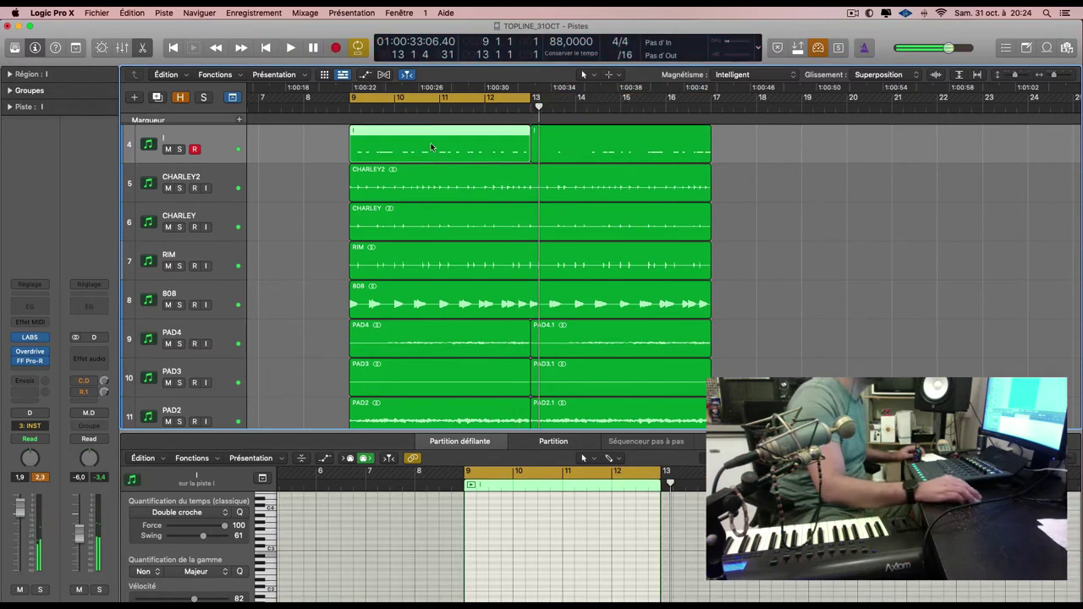
pyautogui.click(606, 153)
pyautogui.press('Delete')
pyautogui.click(420, 141)
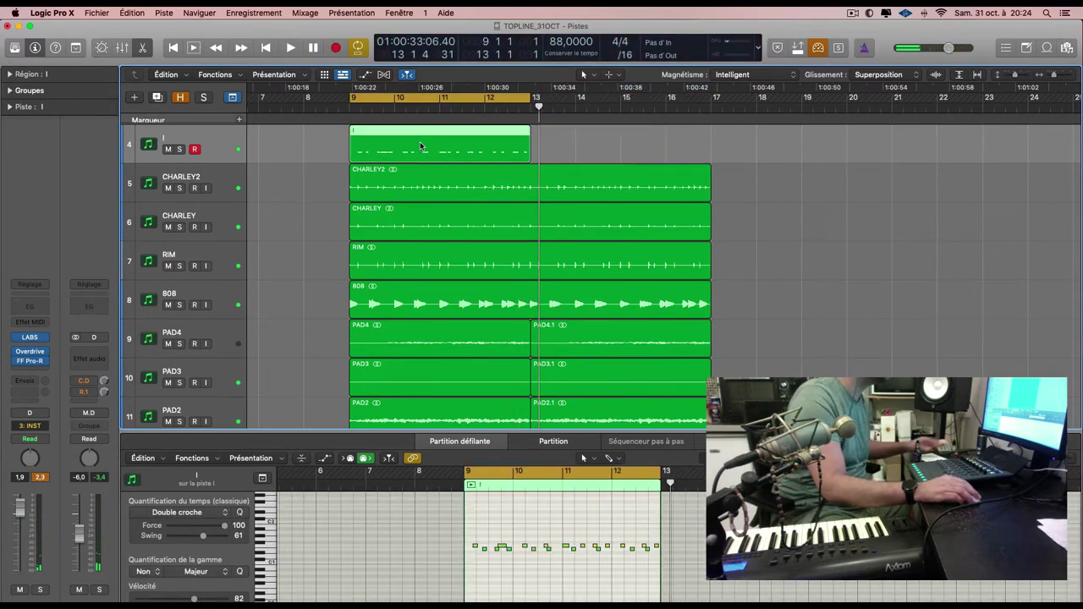
# Play back the four-bar rim region on track 4 and bounce it in place to a new track named RIM2.
pyautogui.press('space')
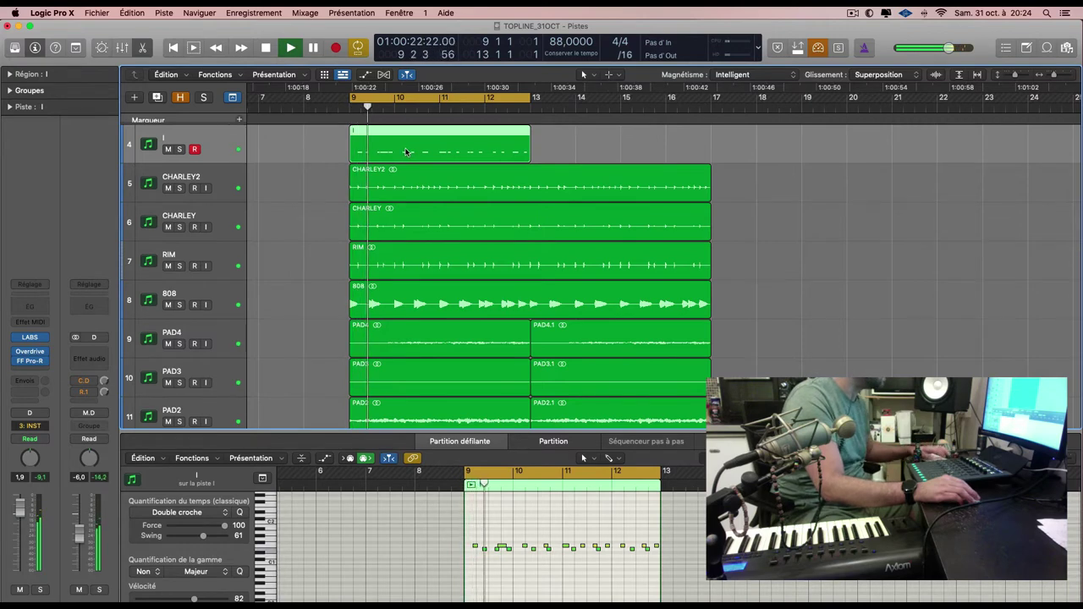
pyautogui.press('p')
pyautogui.press('p')
pyautogui.scroll(-10, 543, 529)
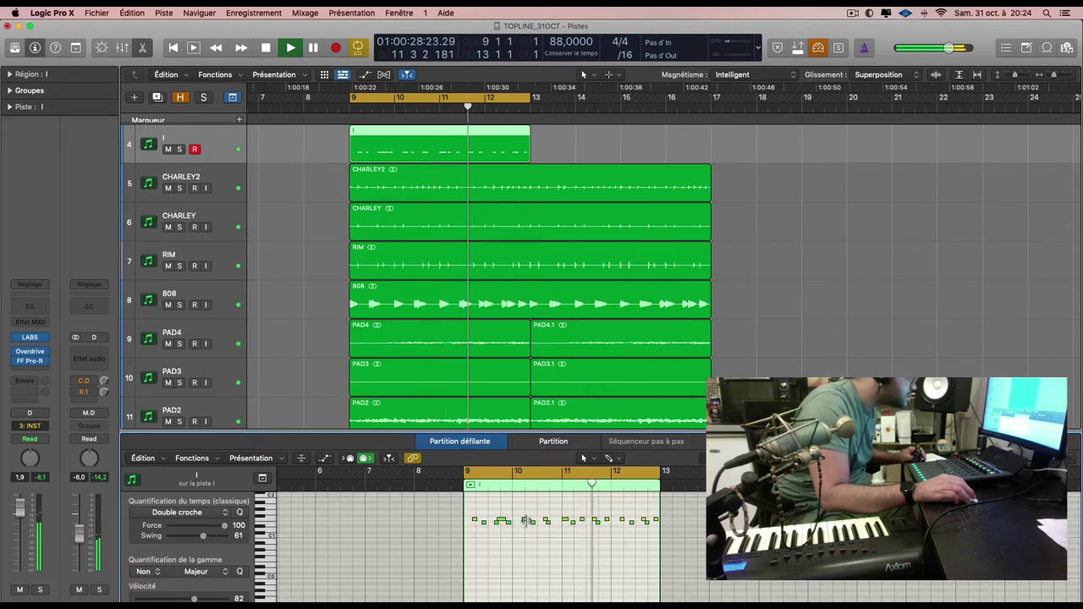
pyautogui.rightClick(442, 150)
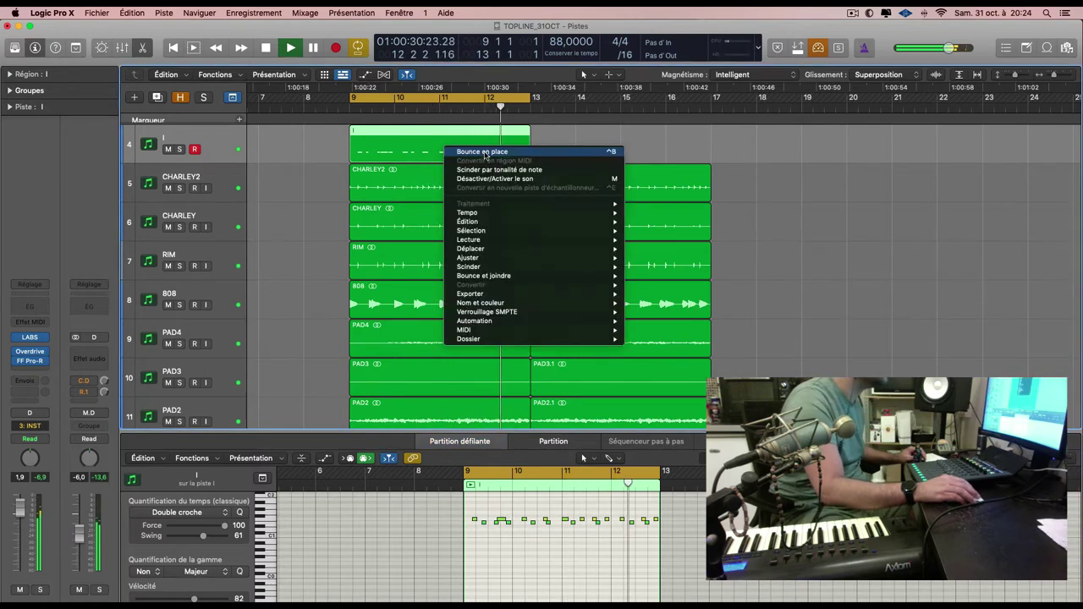
pyautogui.click(485, 154)
pyautogui.write('RIM2')
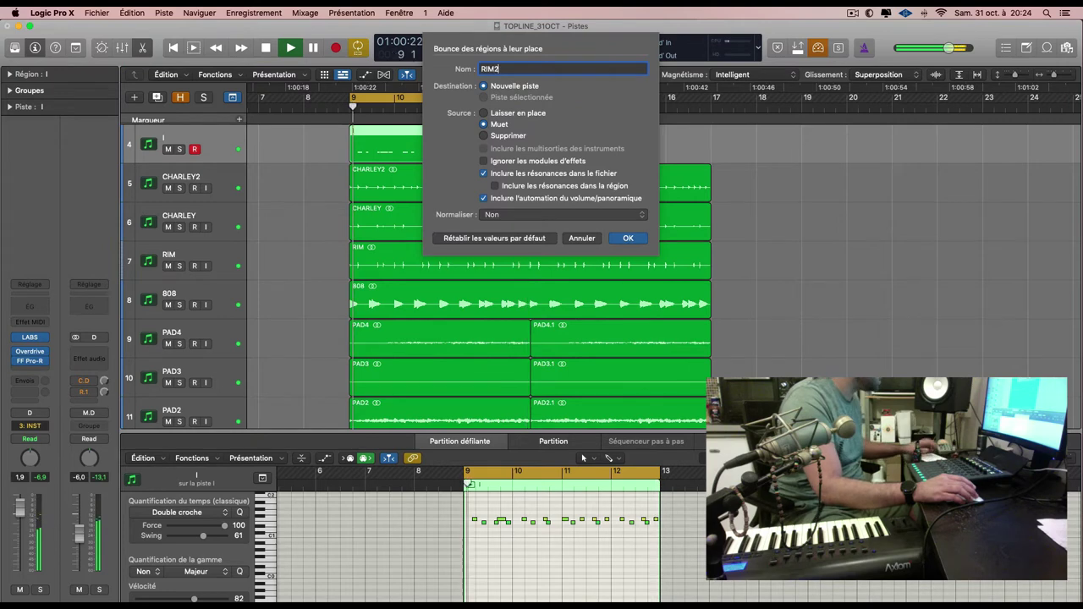
pyautogui.press('Return')
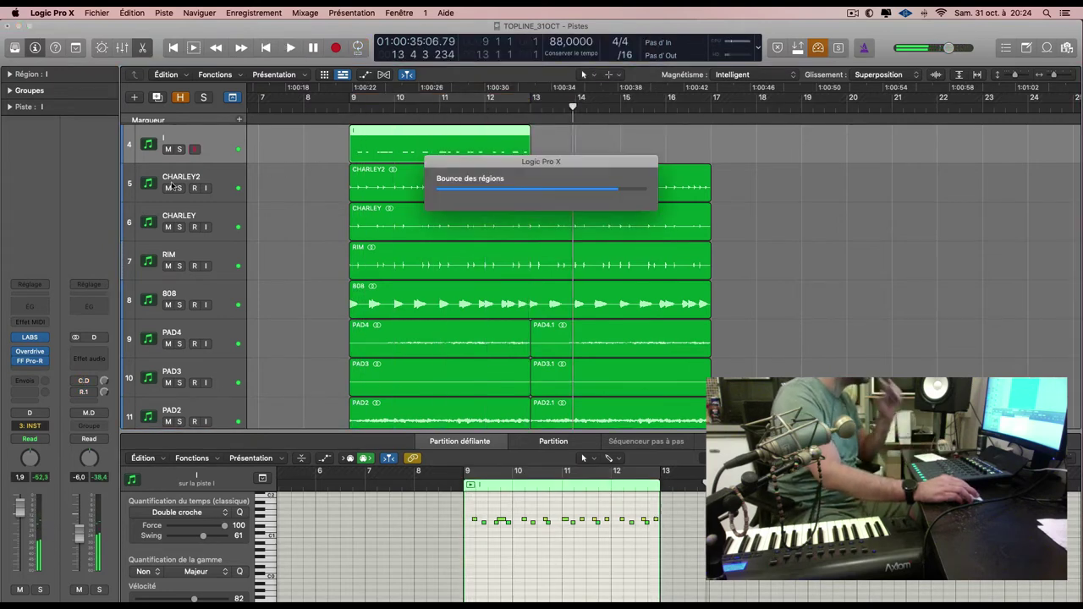
# Restart playback and delete the muted rim source region on track 4.
pyautogui.press('space')
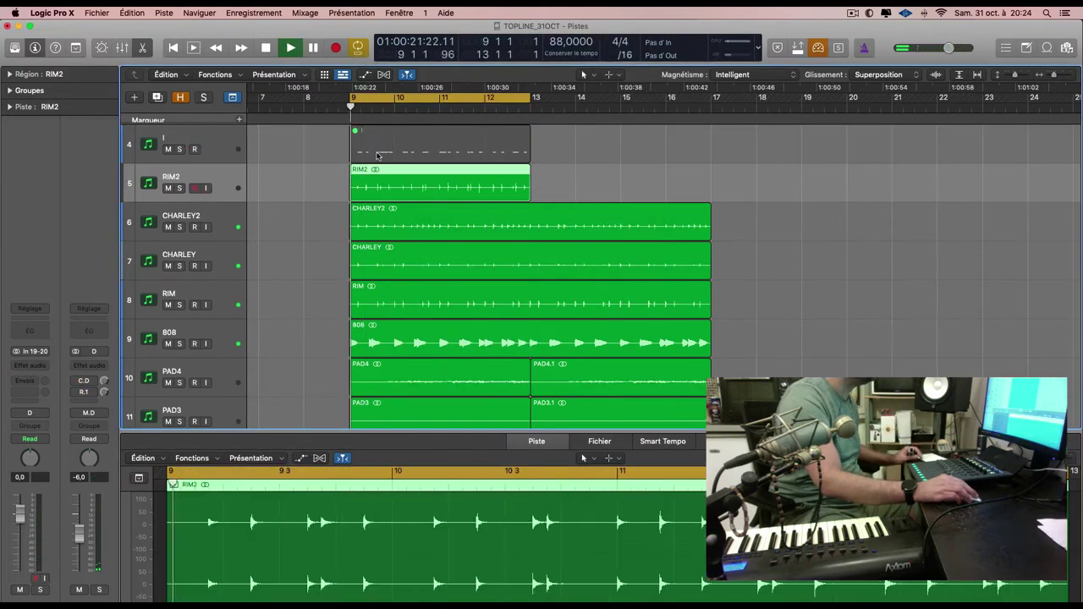
pyautogui.click(420, 150)
pyautogui.press('BackSpace')
# Remove LABS from track 4 and load Massive in stereo as its instrument.
pyautogui.click(206, 138)
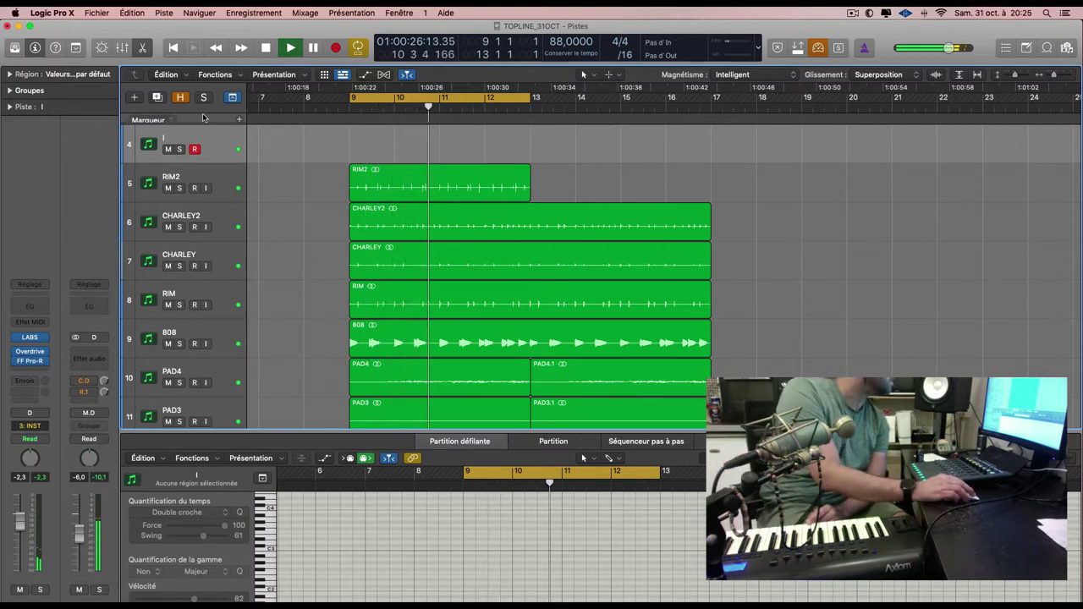
pyautogui.click(34, 337)
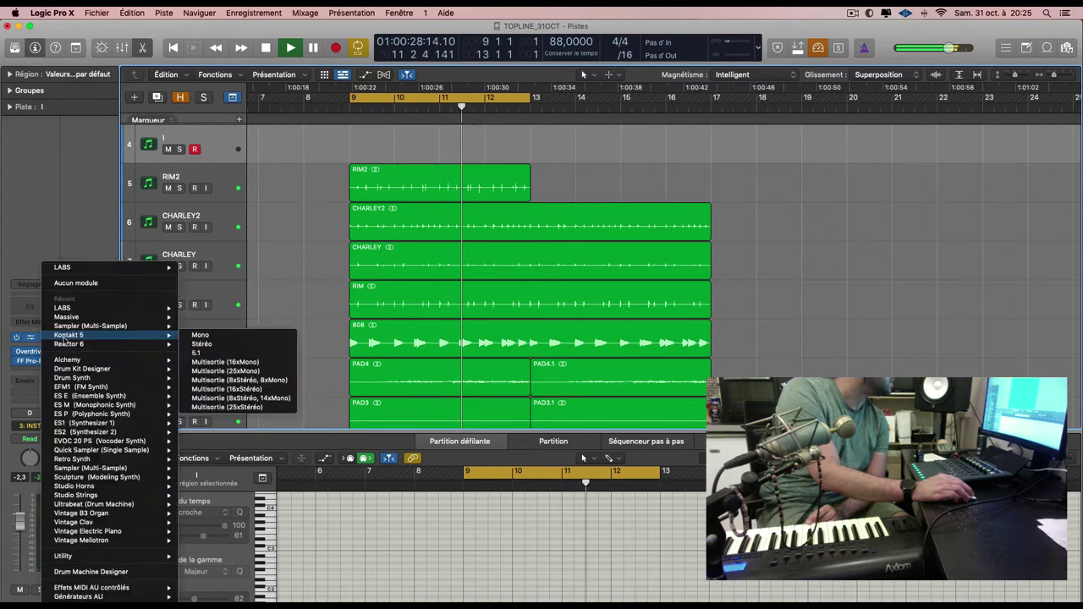
pyautogui.click(85, 285)
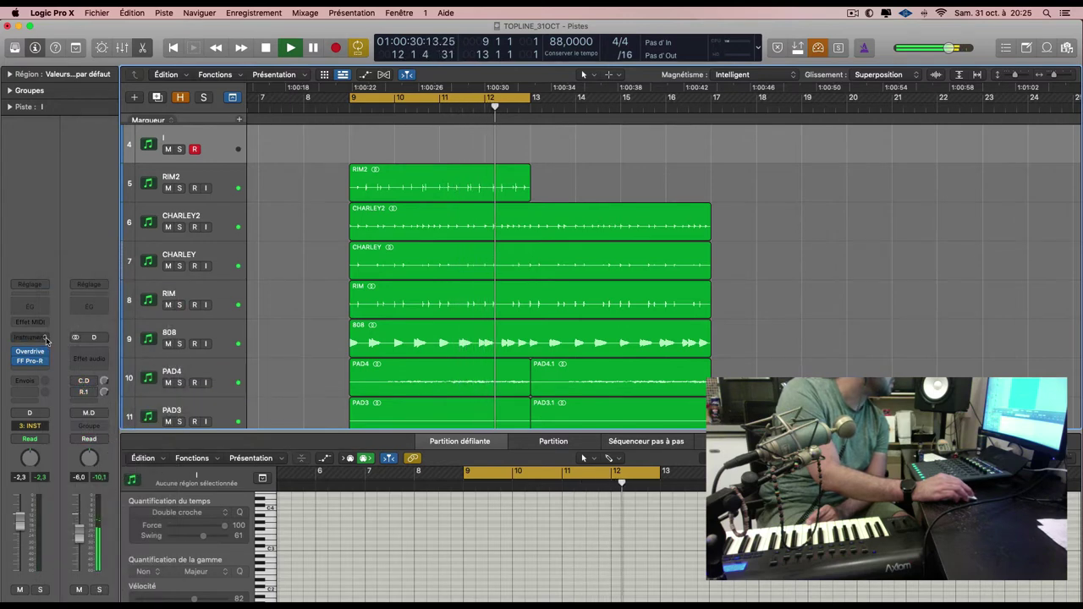
pyautogui.click(46, 340)
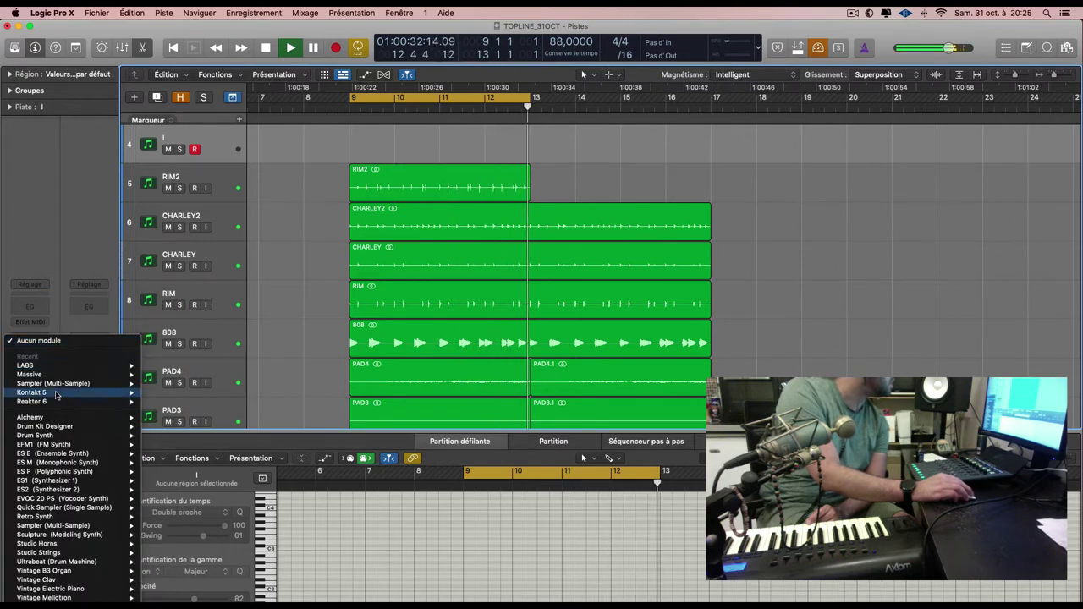
pyautogui.moveTo(51, 374)
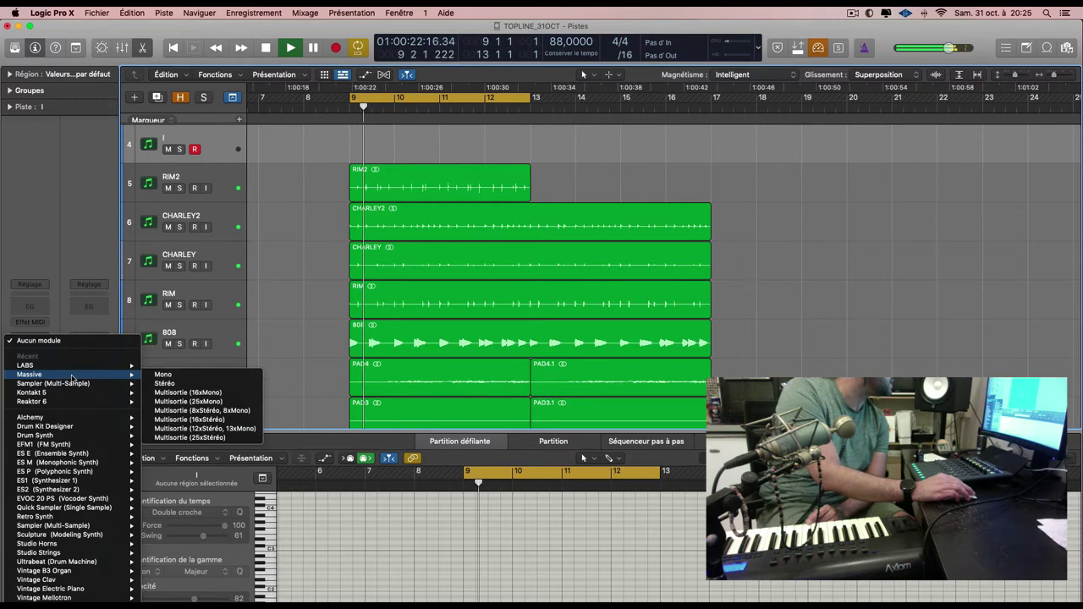
pyautogui.click(166, 384)
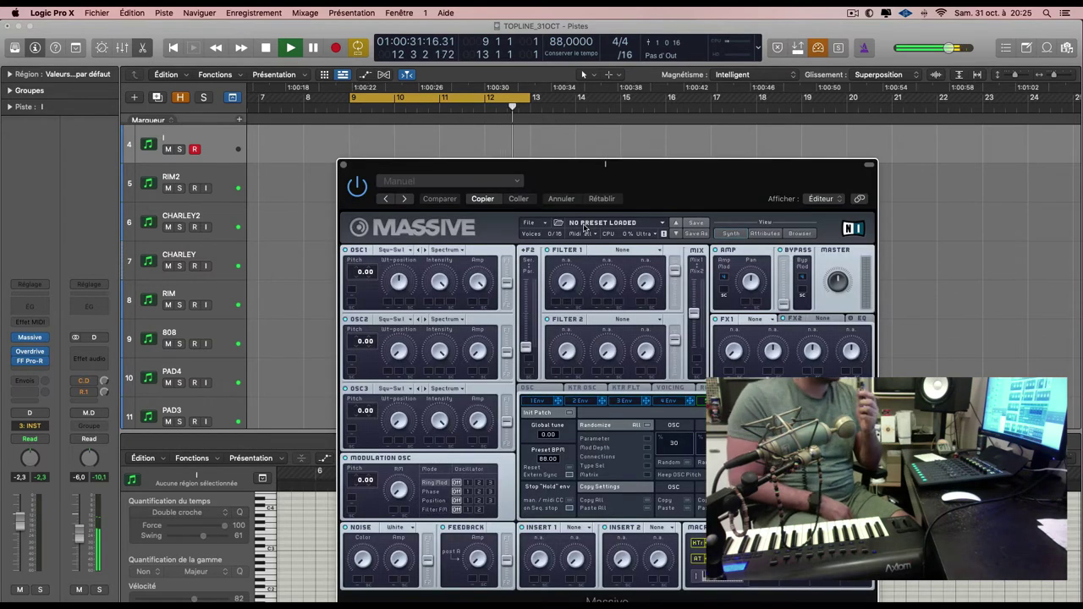
# Browse Massive's sounds to the Kick 1 folder inside the STEZY 2020 instrument Drums category.
pyautogui.click(794, 233)
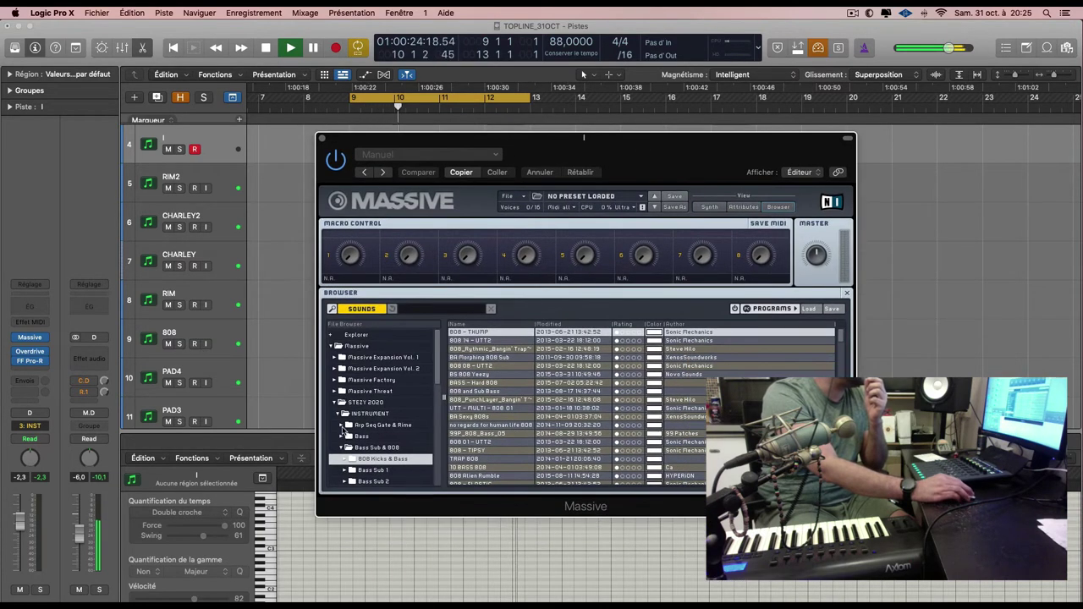
pyautogui.click(343, 448)
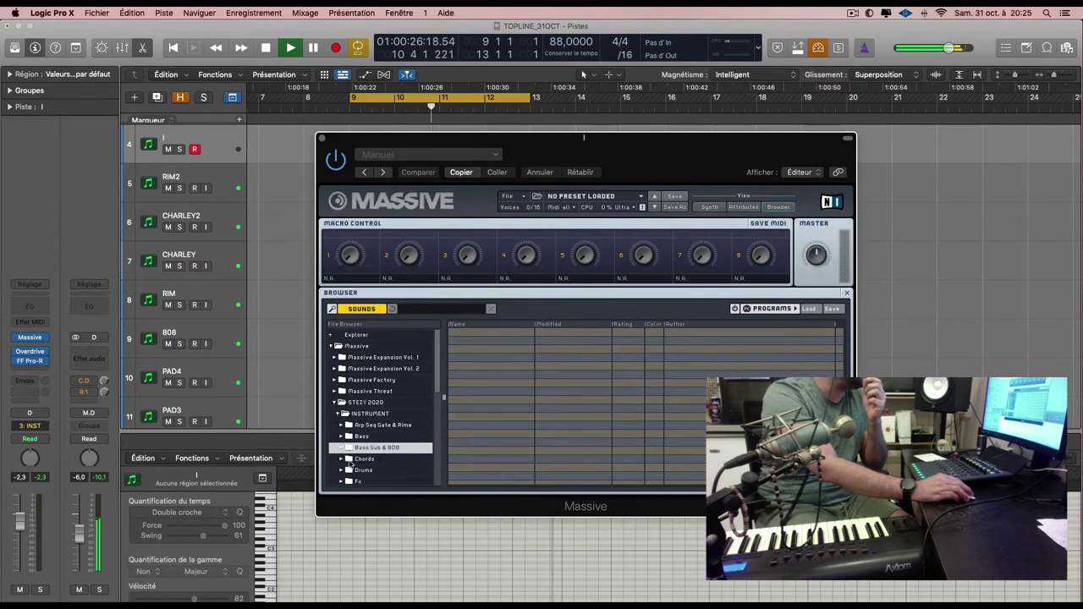
pyautogui.click(343, 471)
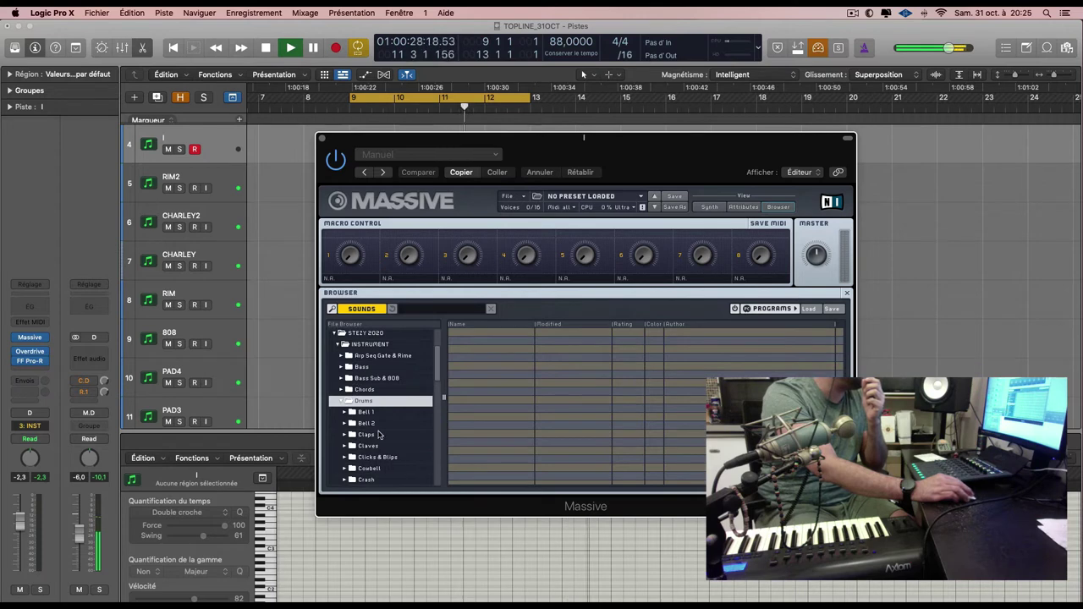
pyautogui.scroll(-4, 380, 435)
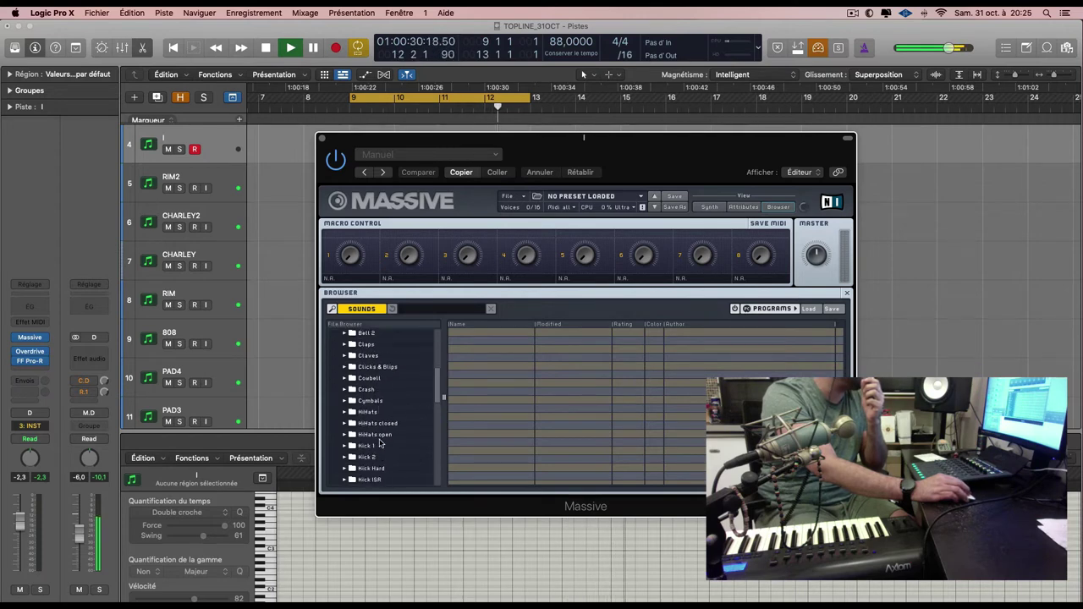
pyautogui.click(364, 434)
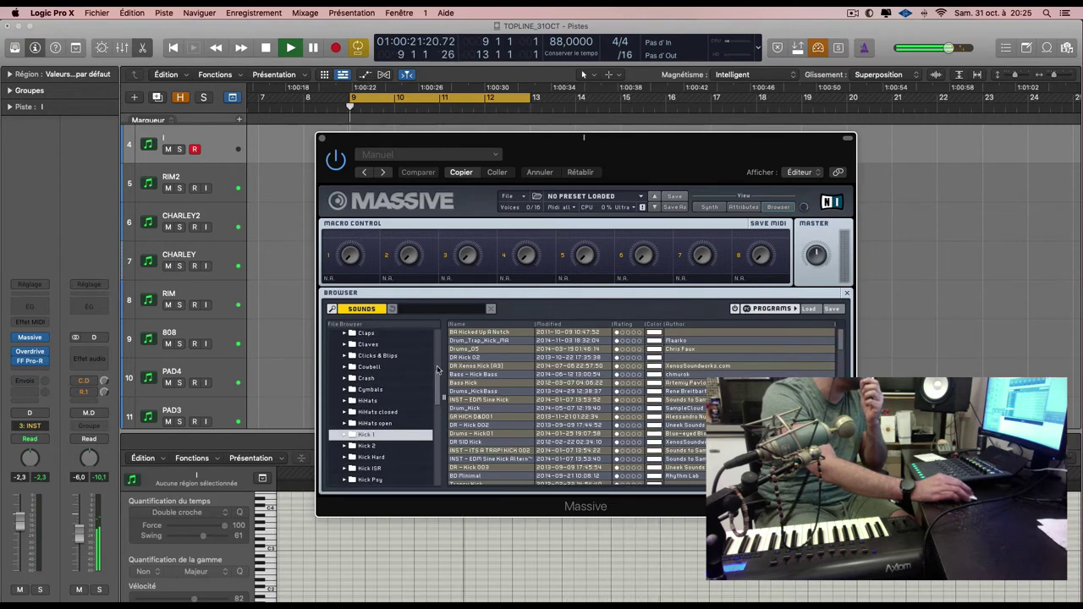
# Audition the Kick 1 presets BA Kicked Up A Notch, Drum_Trap_Kick_MA, Bass Kick and Bass - Kick Bass.
pyautogui.click(476, 332)
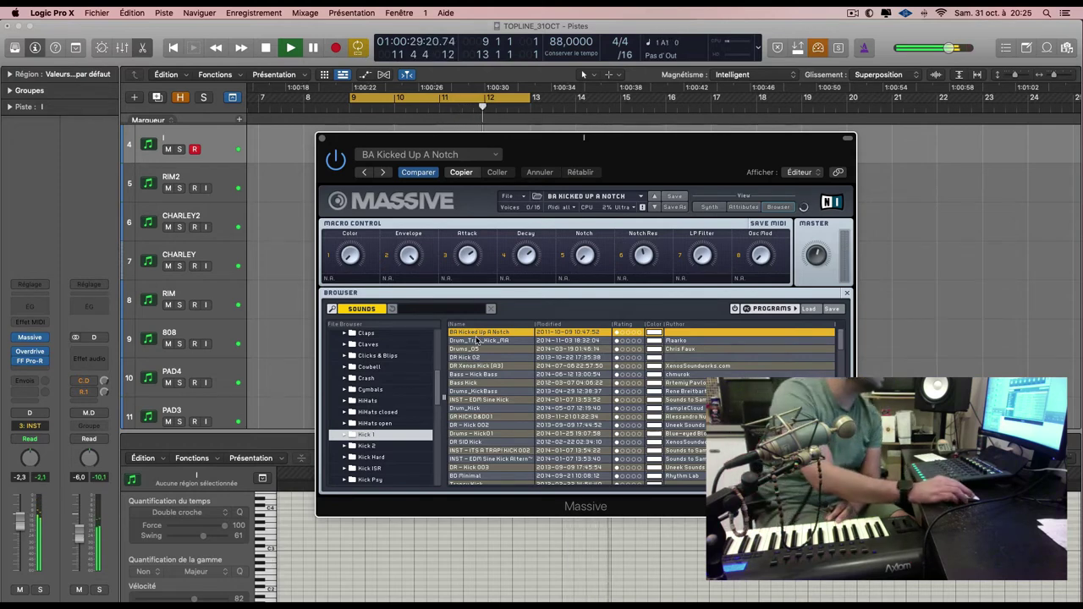
pyautogui.click(478, 340)
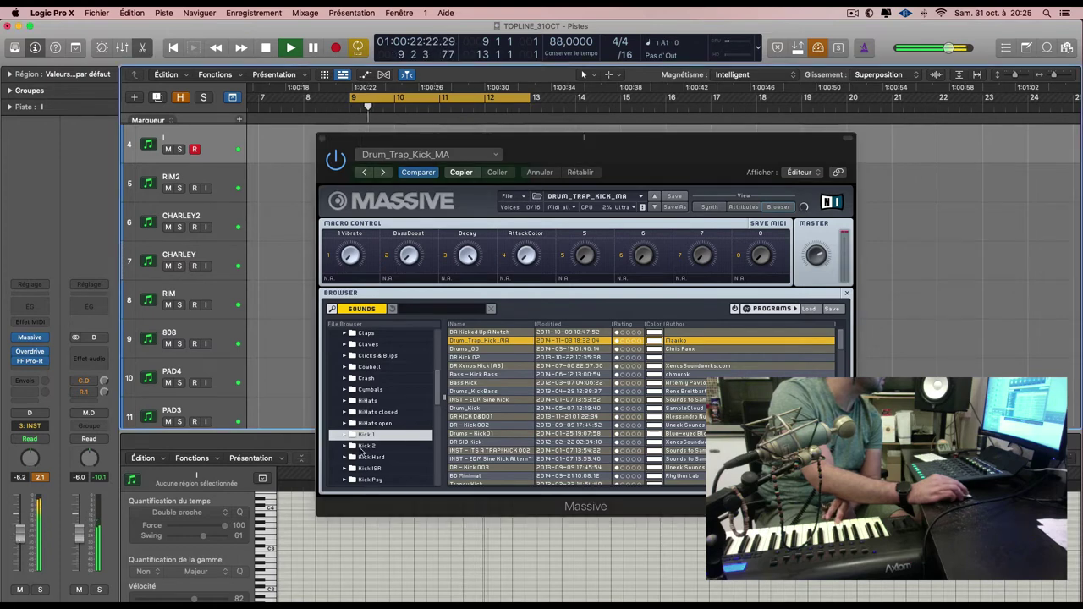
pyautogui.click(464, 382)
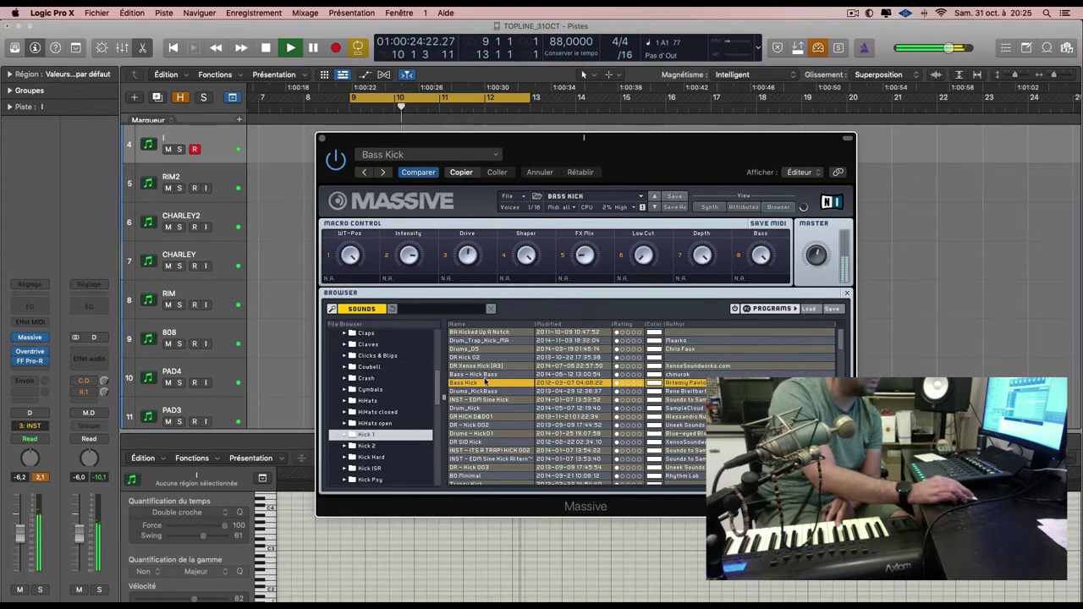
pyautogui.click(489, 374)
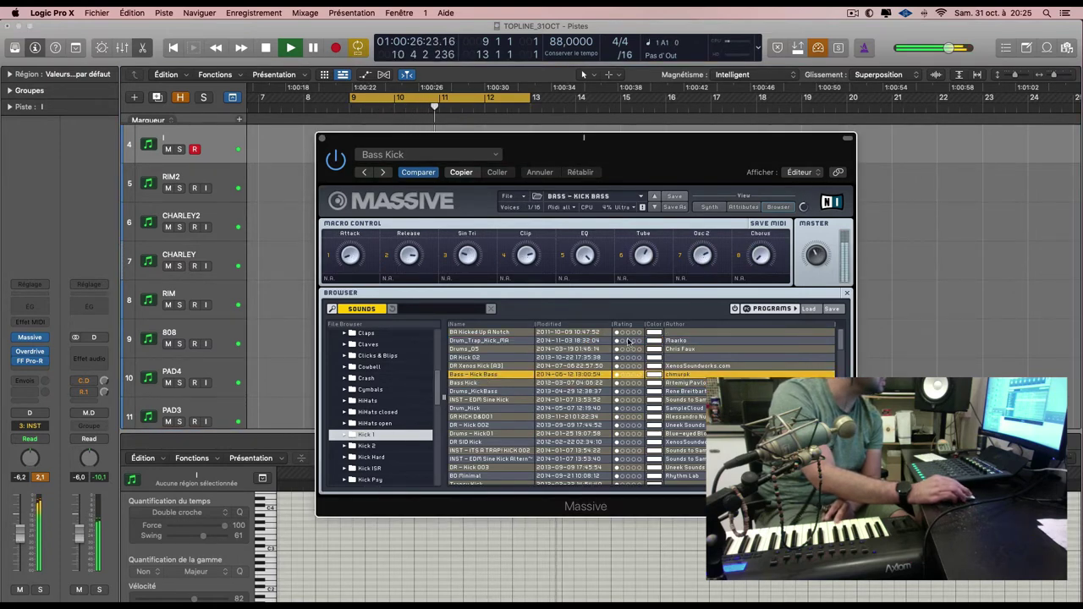
# Load the Kick 021 preset from the Kick 2 folder and bypass Overdrive and FF Pro-R on track 4.
pyautogui.click(354, 447)
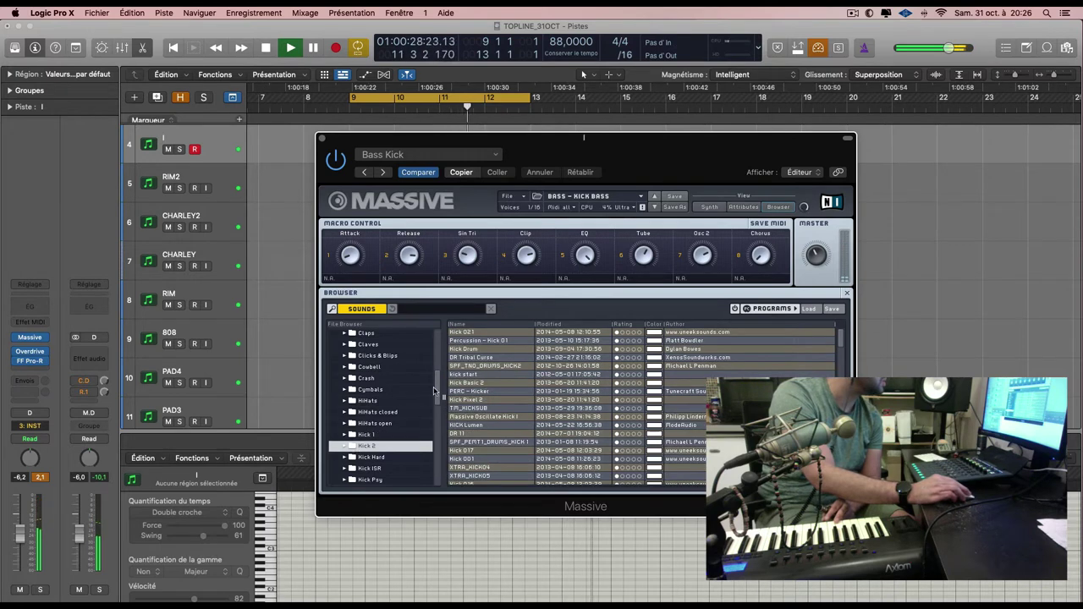
pyautogui.click(472, 334)
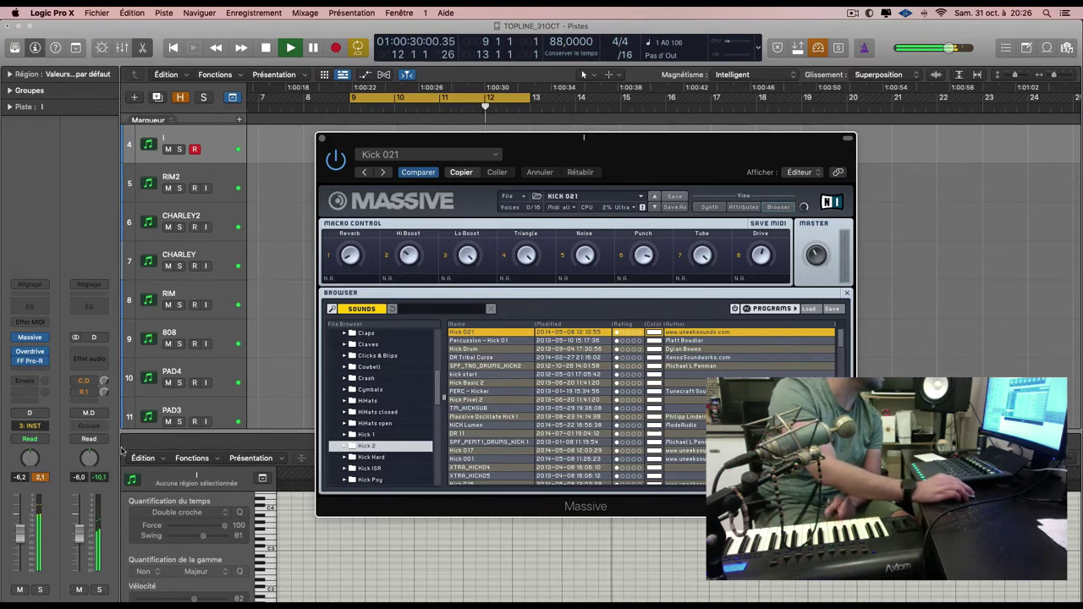
pyautogui.moveTo(16, 362)
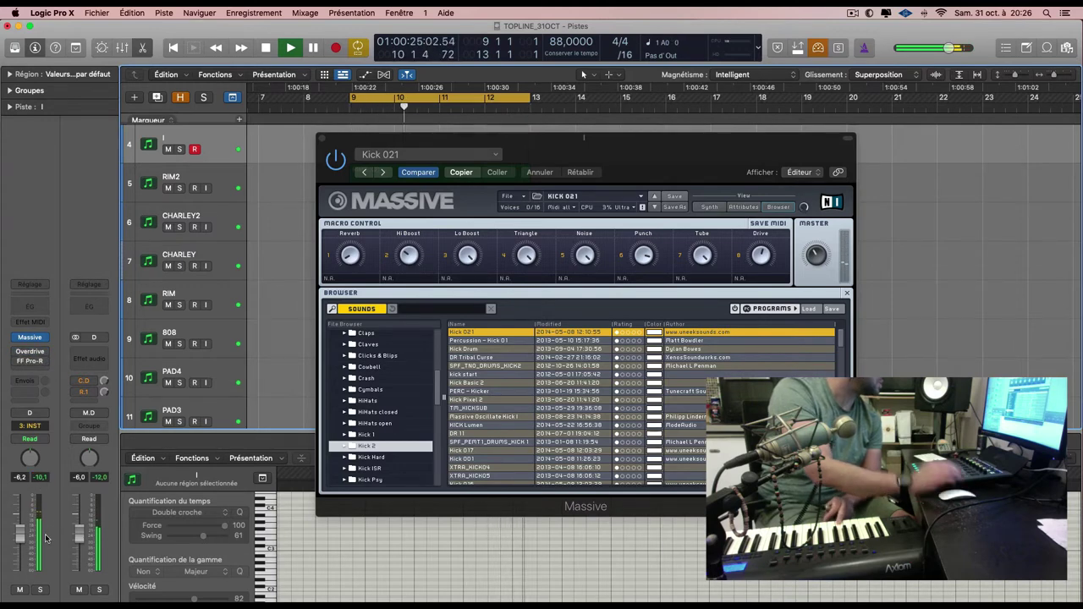
# Solo track 4 with the drum, 808 and pad tracks and record a kick part on it from bar 9 to 13.
pyautogui.press('s')
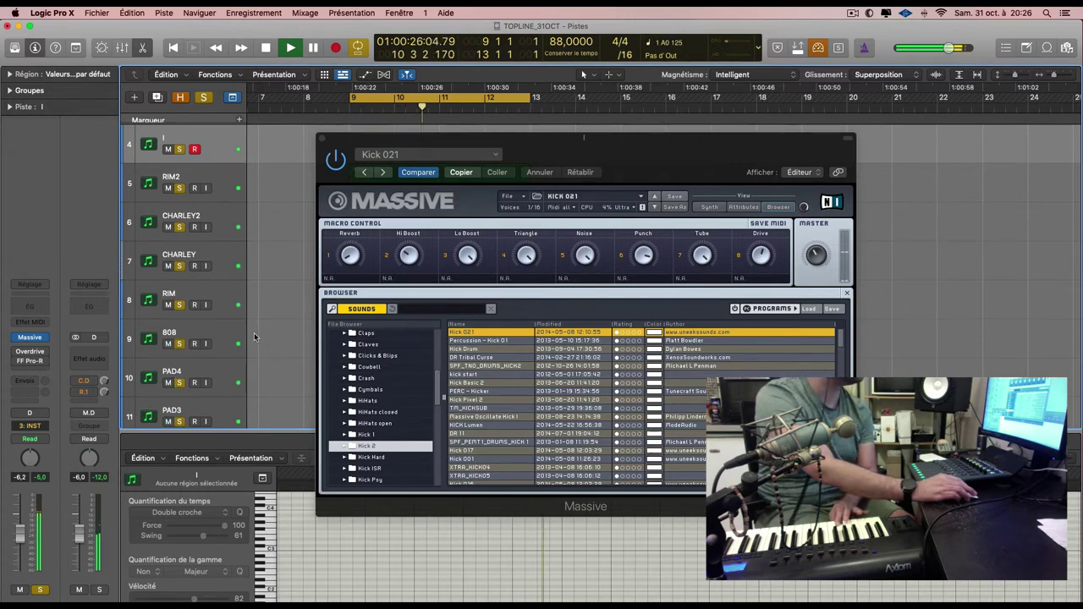
pyautogui.click(335, 48)
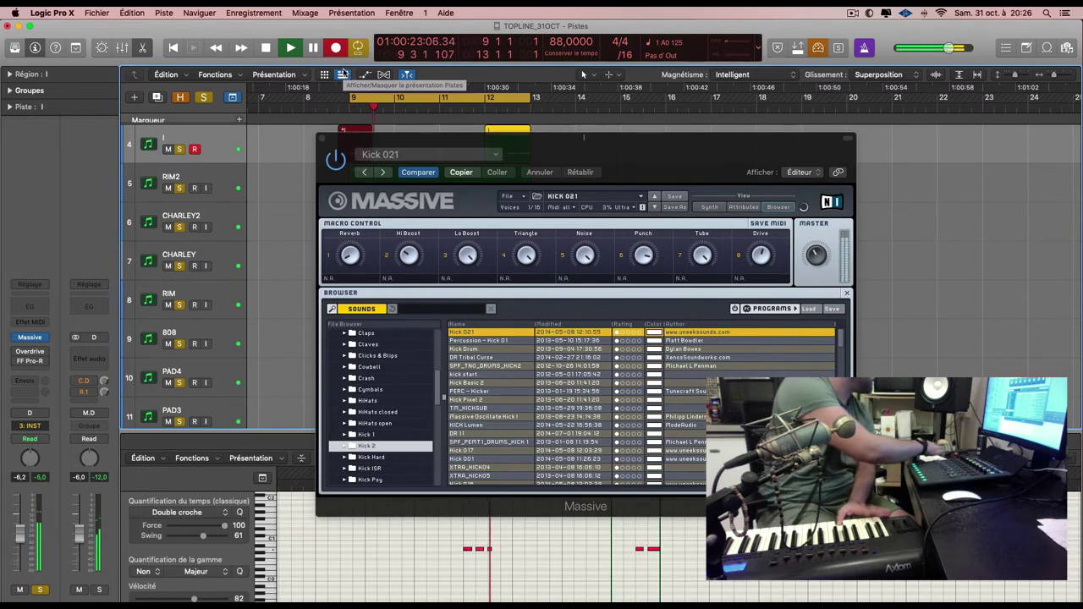
pyautogui.press('v')
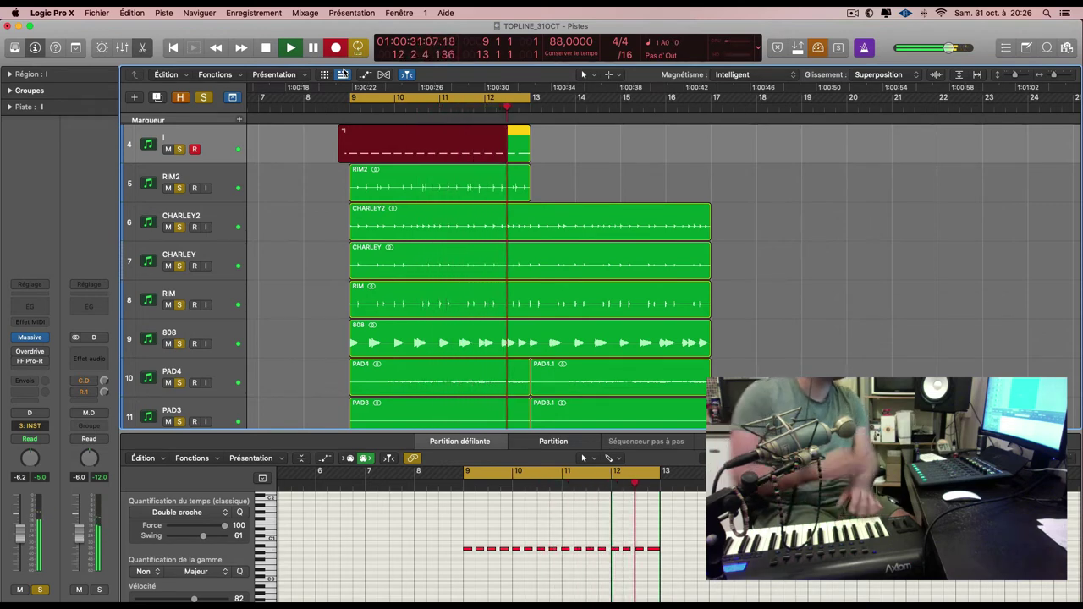
pyautogui.click(337, 49)
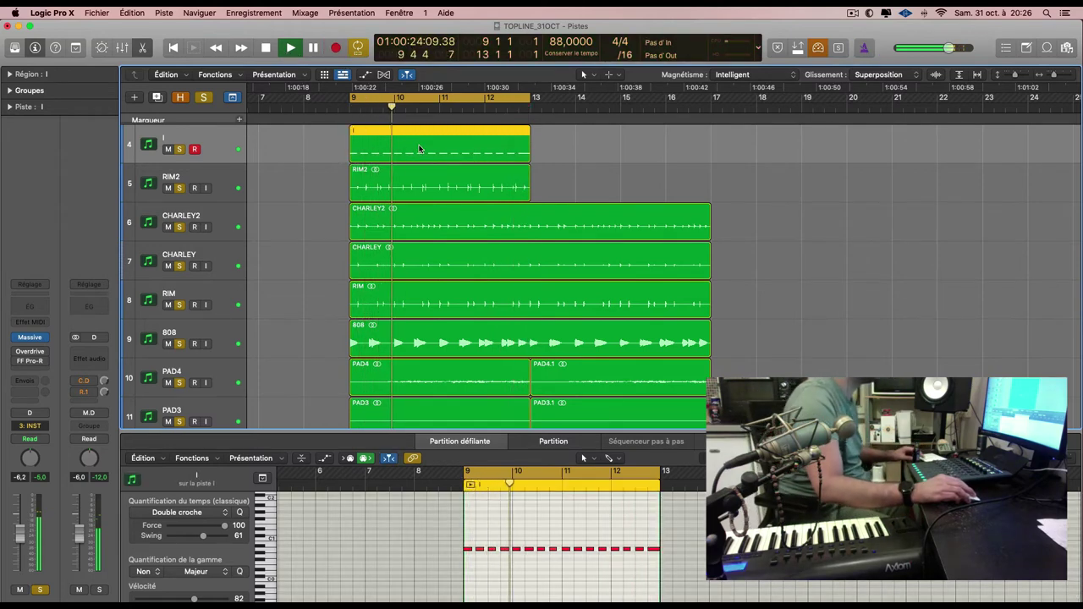
# Bounce the kick region on track 4 in place to a new track named KIK1, muting the source.
pyautogui.rightClick(406, 146)
pyautogui.click(459, 149)
pyautogui.write('KIK')
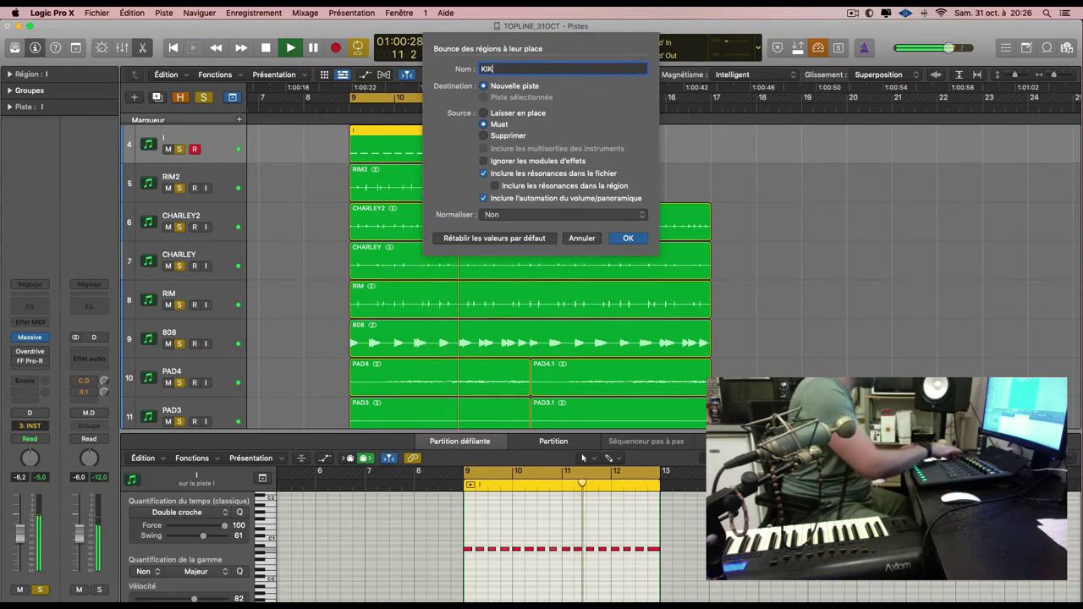
pyautogui.press('Return')
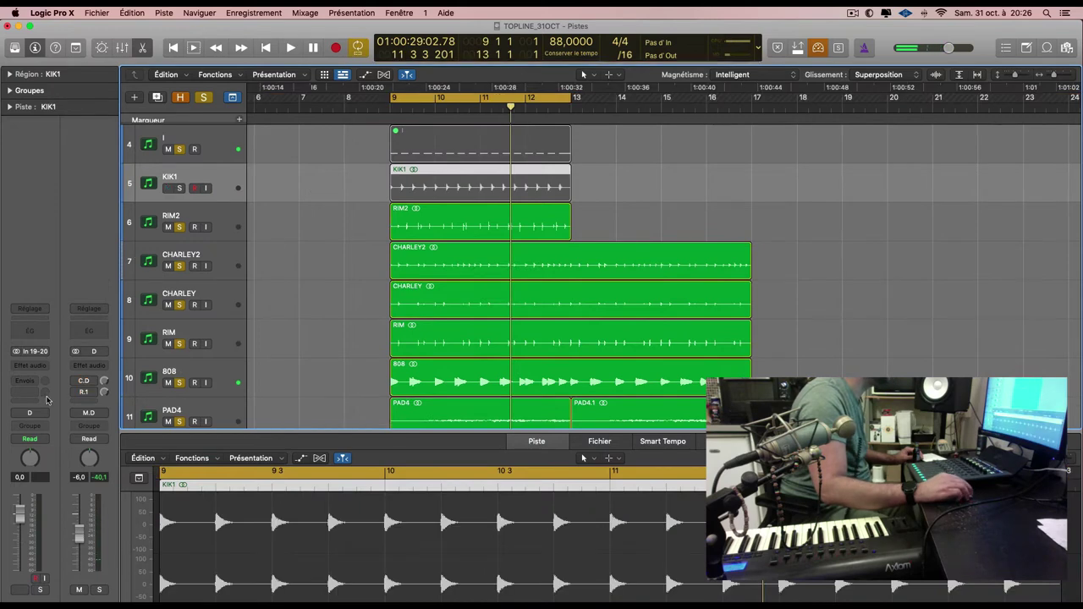
# Route the output of the KIK1 track to Bus 1 (K).
pyautogui.click(38, 413)
pyautogui.moveTo(66, 453)
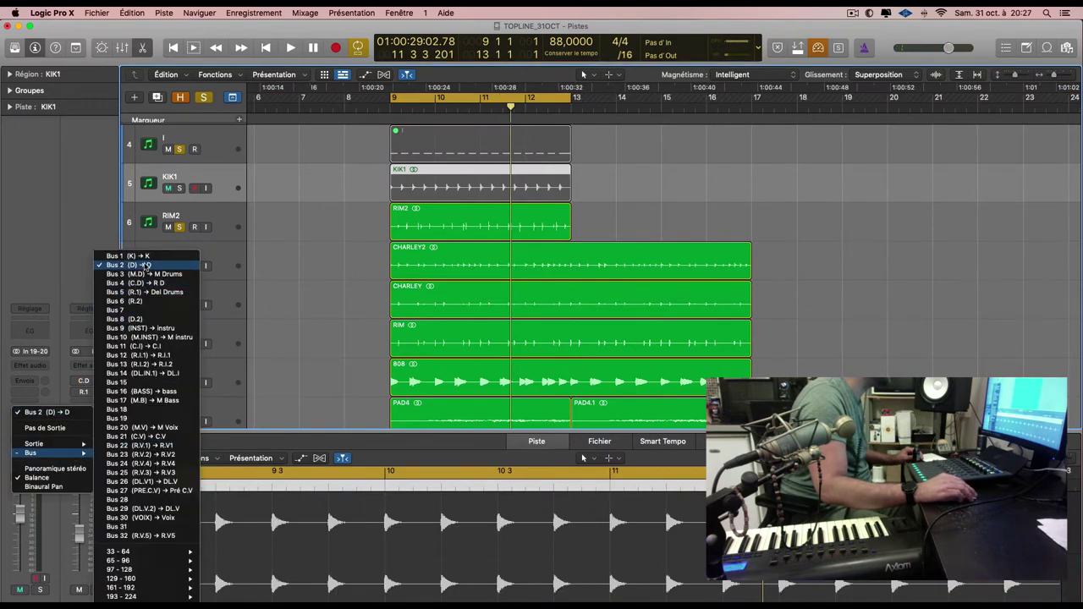
pyautogui.press('Return')
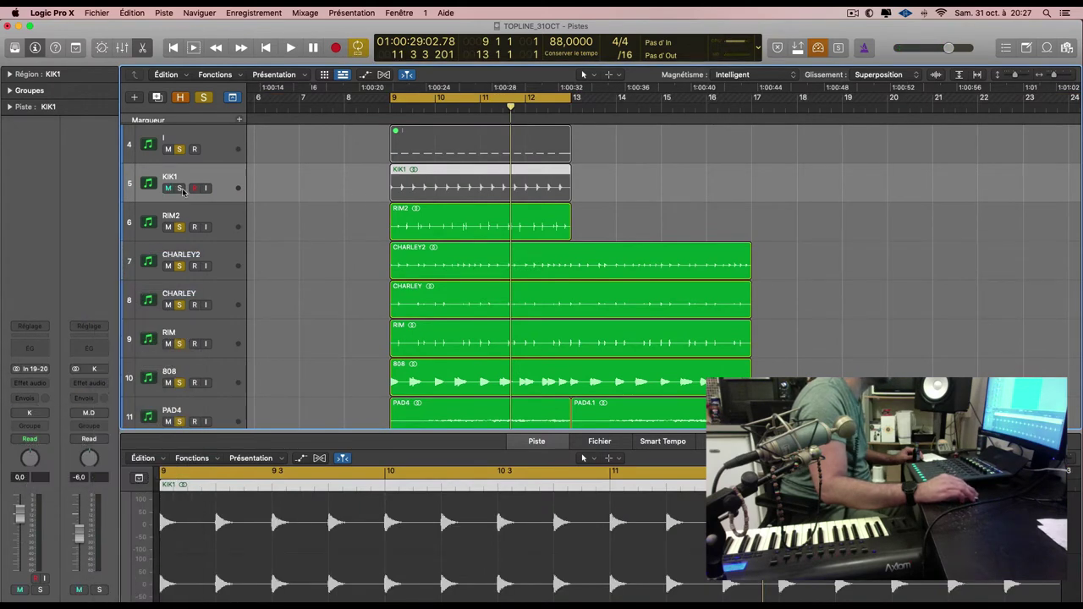
# Solo the KIK1 track, start playback and delete the muted kick source region on track 4.
pyautogui.click(181, 190)
pyautogui.press('space')
pyautogui.click(496, 149)
pyautogui.press('BackSpace')
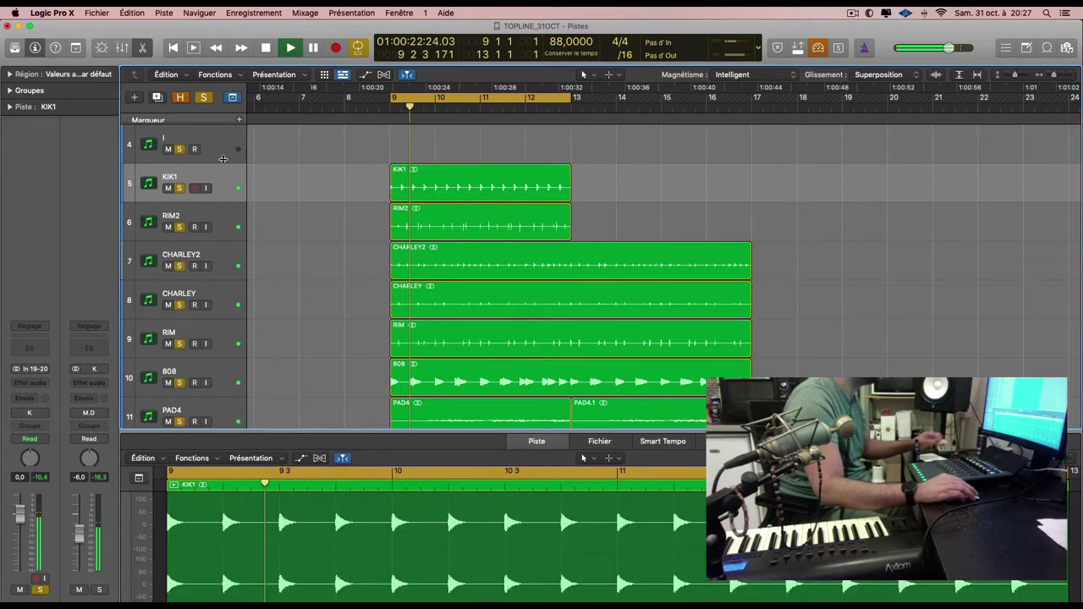
# Replace Massive with Sampler as the instrument on track 4 and close its plug-in window.
pyautogui.click(223, 159)
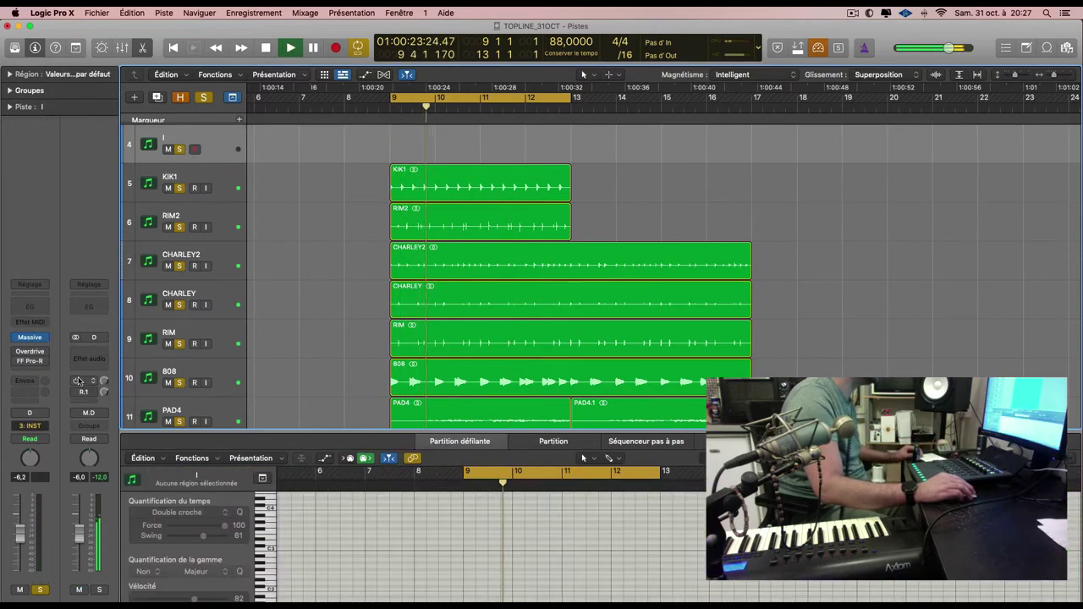
pyautogui.click(46, 339)
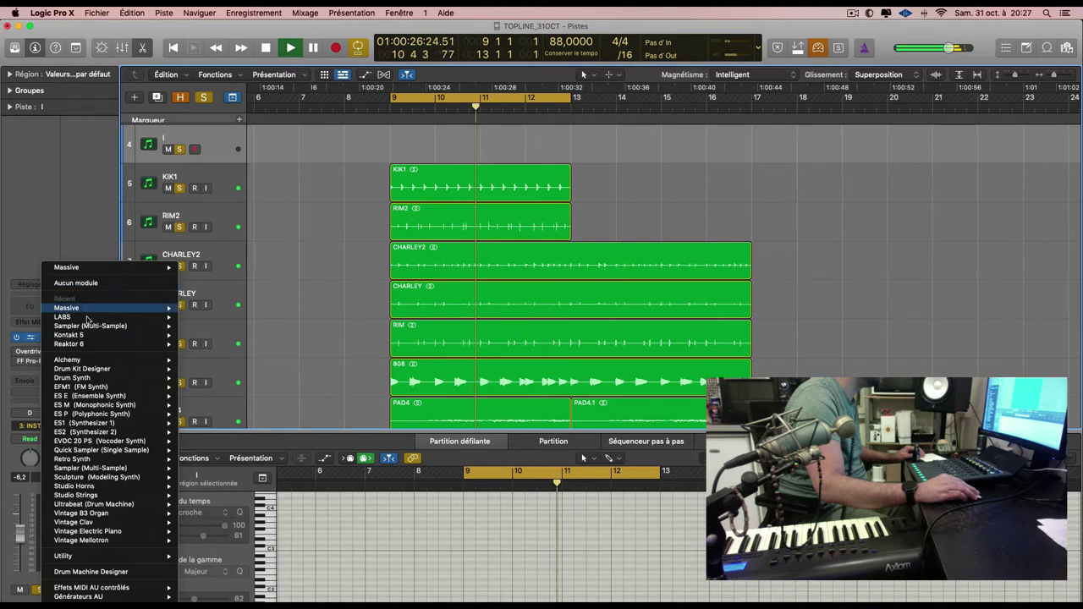
pyautogui.click(518, 243)
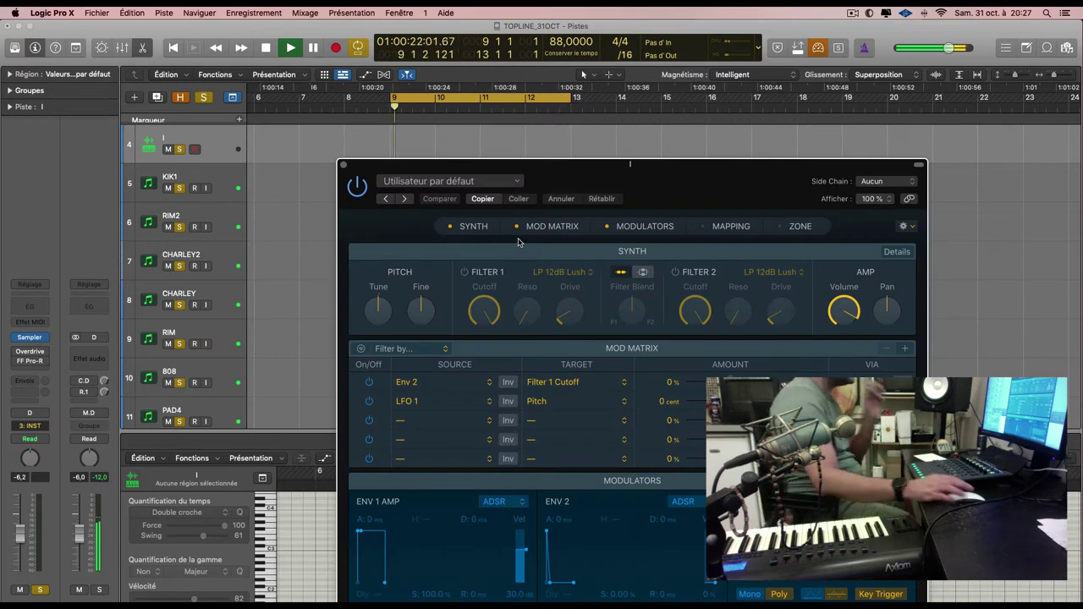
pyautogui.moveTo(678, 192); pyautogui.dragTo(640, 183)
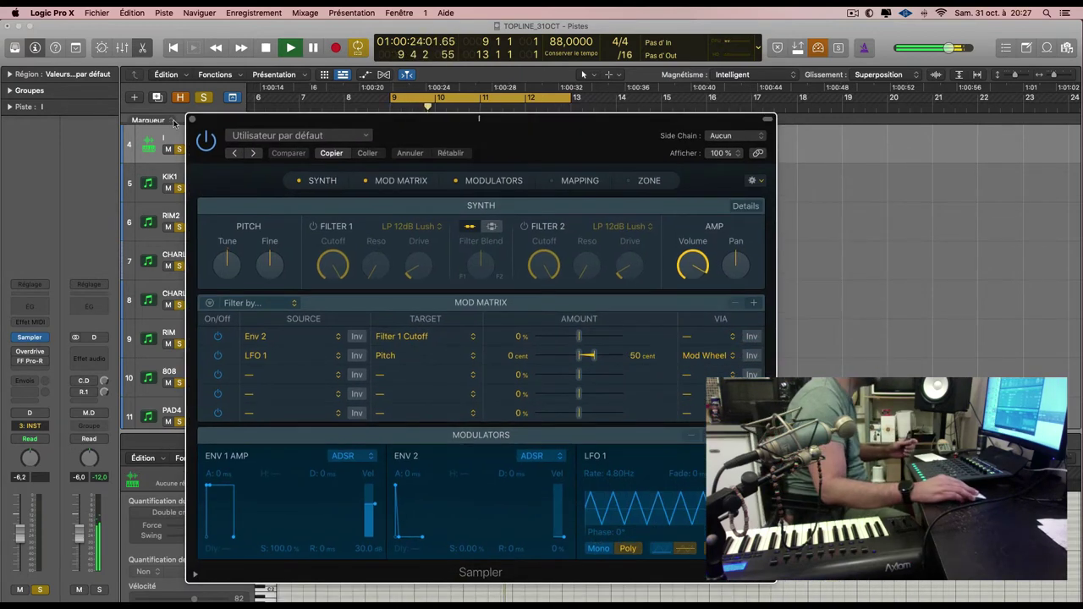
pyautogui.click(193, 121)
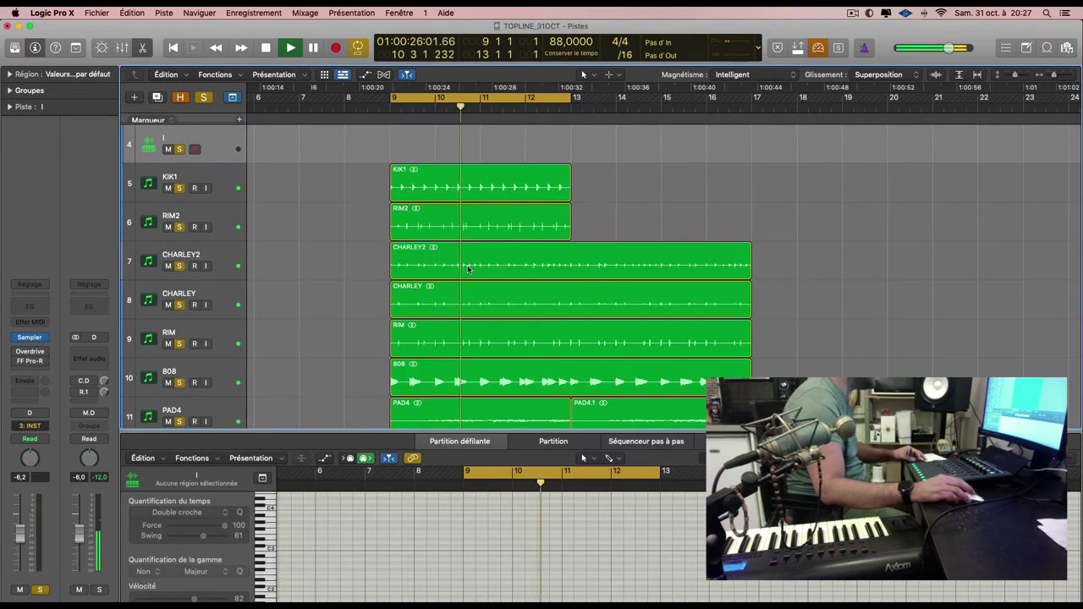
# Show the browser of all files and open the SAMPLES folder on the Disque A volume.
pyautogui.scroll(-6, 468, 269)
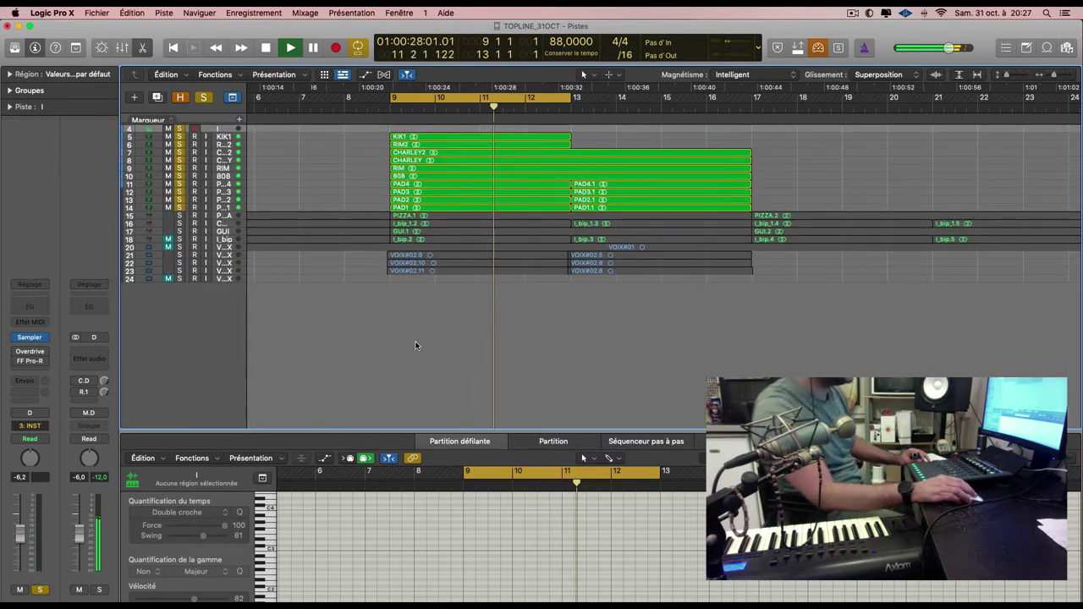
pyautogui.click(1066, 48)
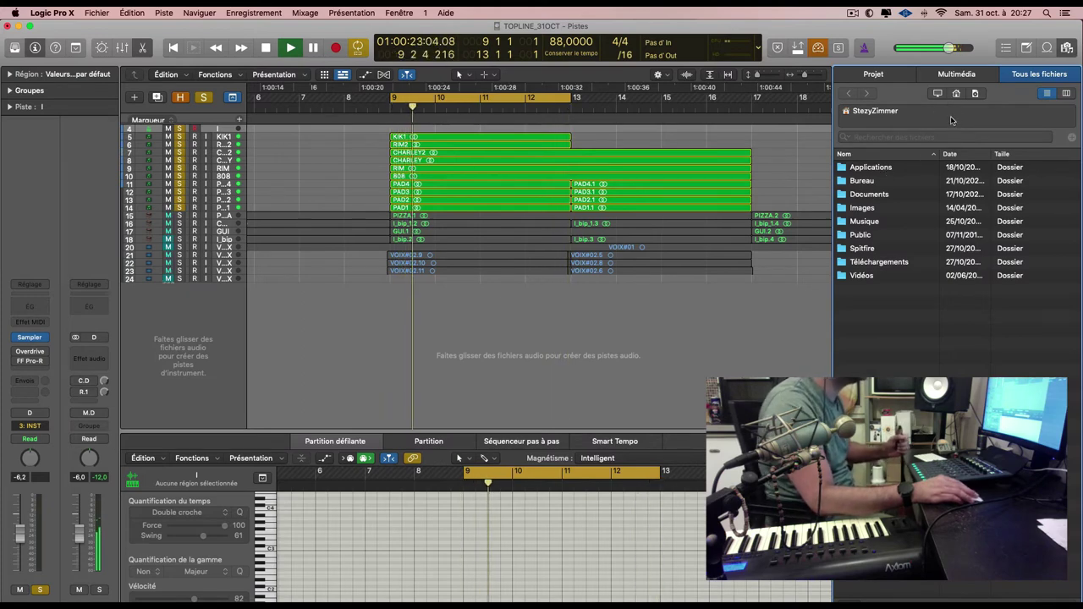
pyautogui.click(938, 93)
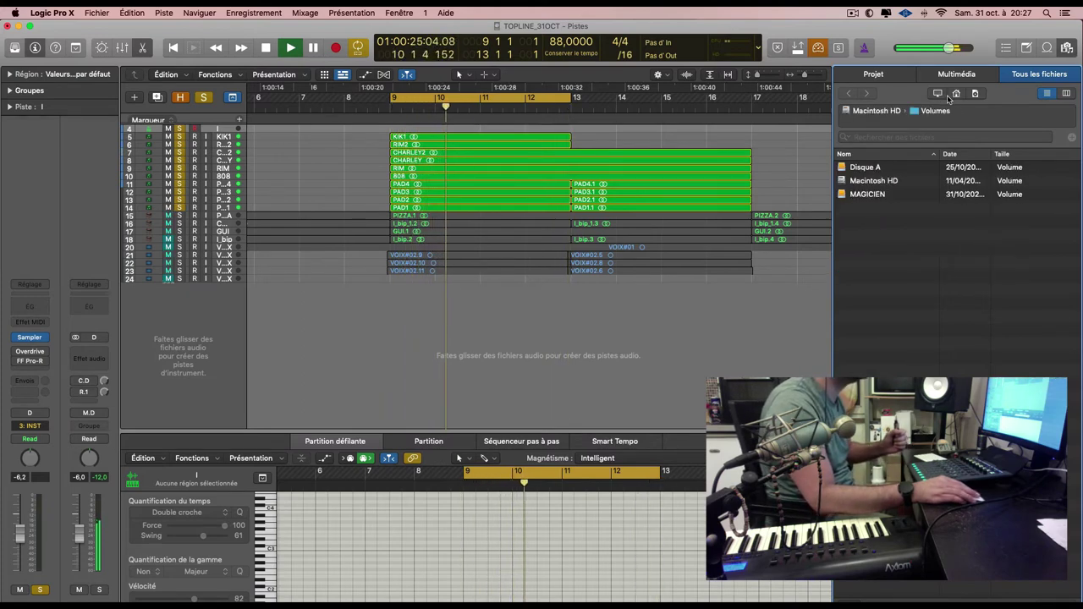
pyautogui.doubleClick(873, 195)
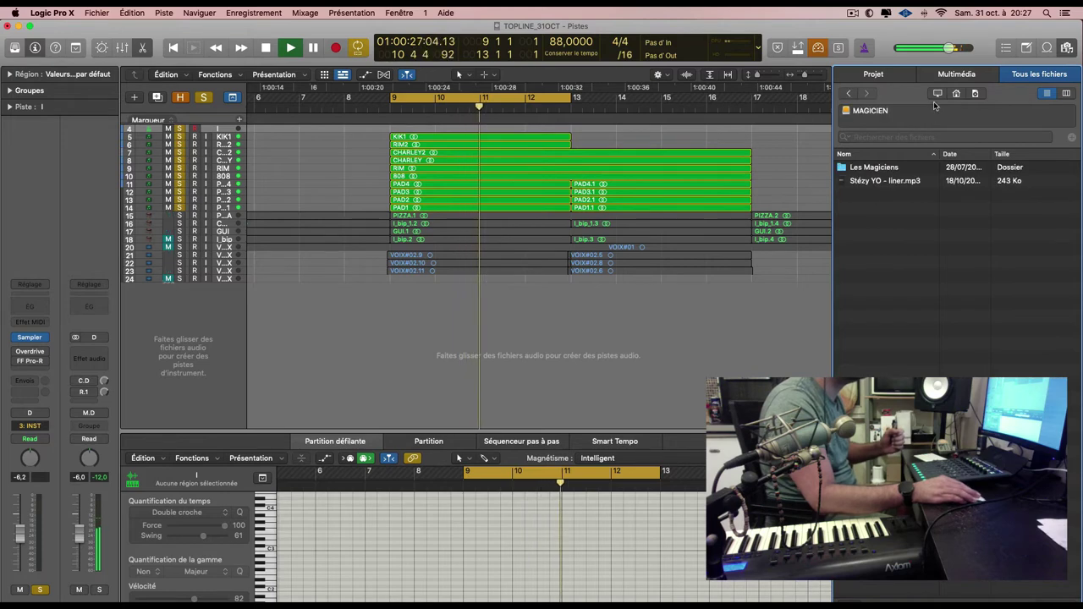
pyautogui.click(938, 93)
pyautogui.doubleClick(884, 166)
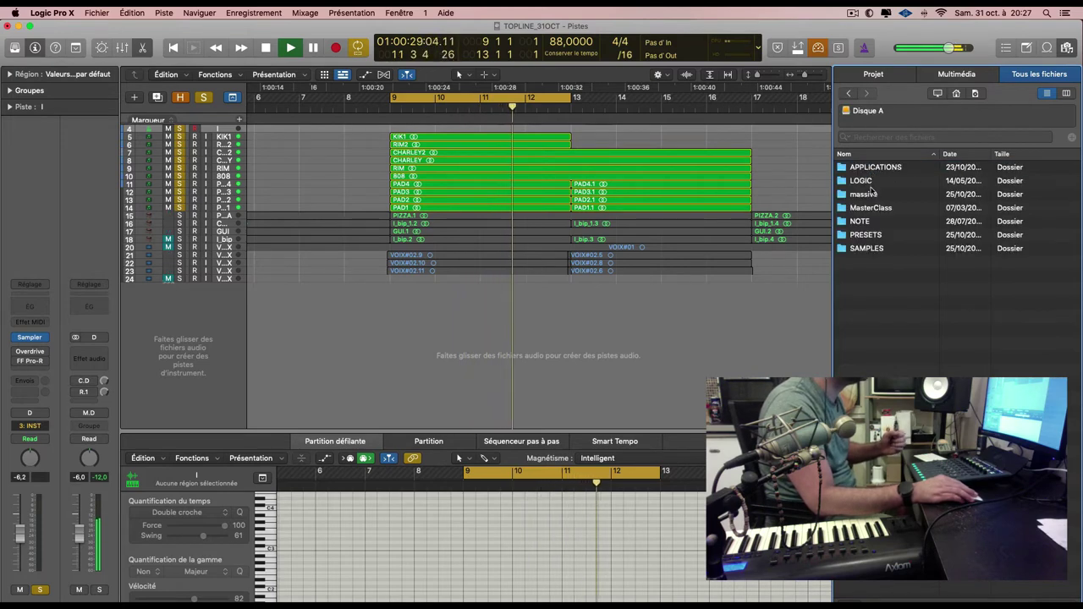
pyautogui.doubleClick(868, 248)
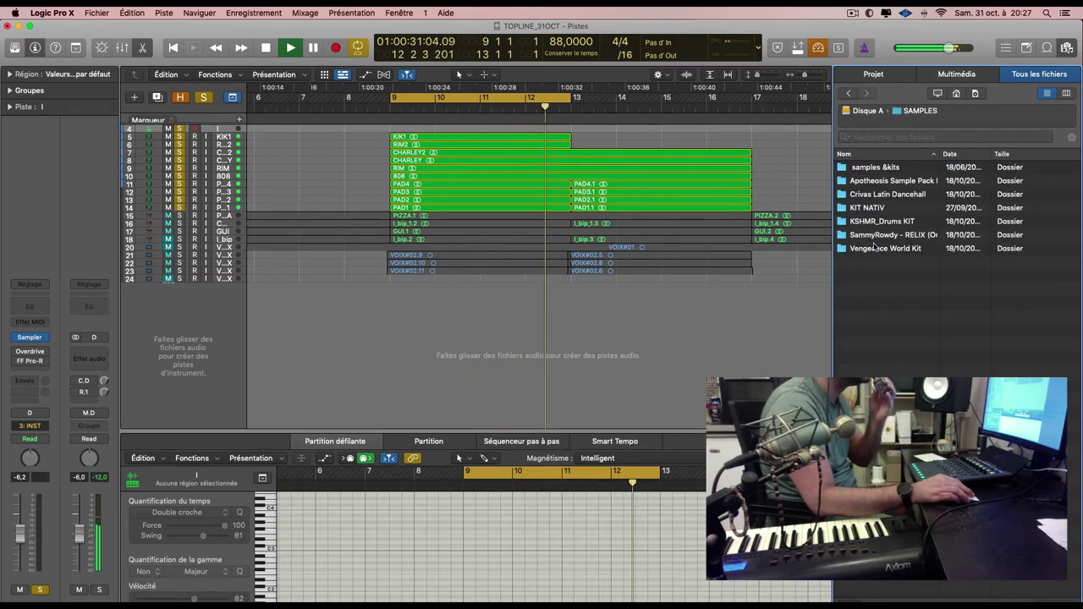
# Open the Pure Drip DRUM KIT folder under KIT NATIV and SAmple NATIV.
pyautogui.doubleClick(871, 207)
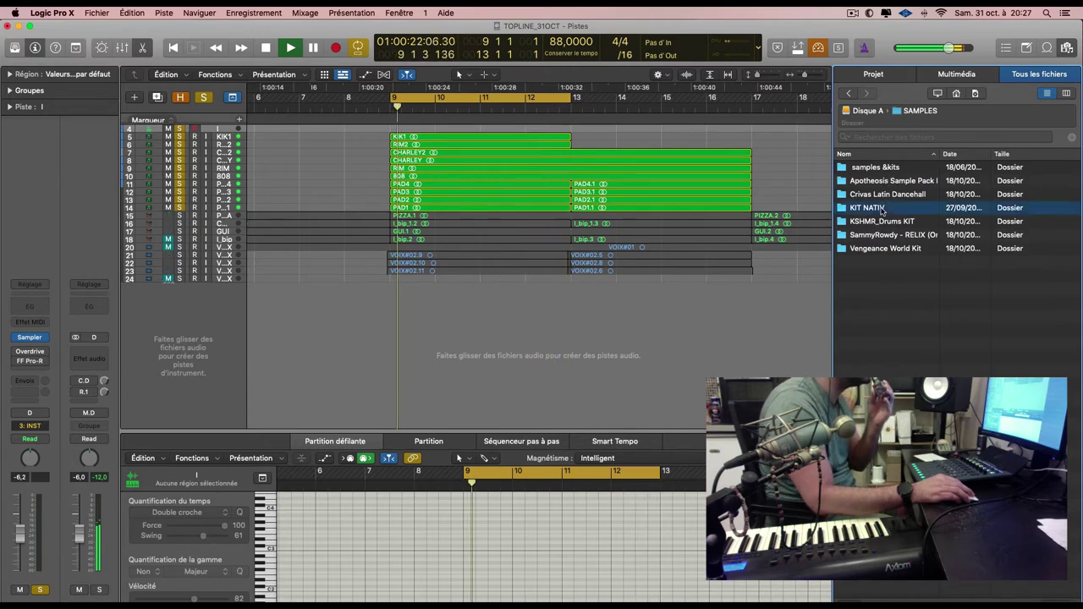
pyautogui.doubleClick(874, 181)
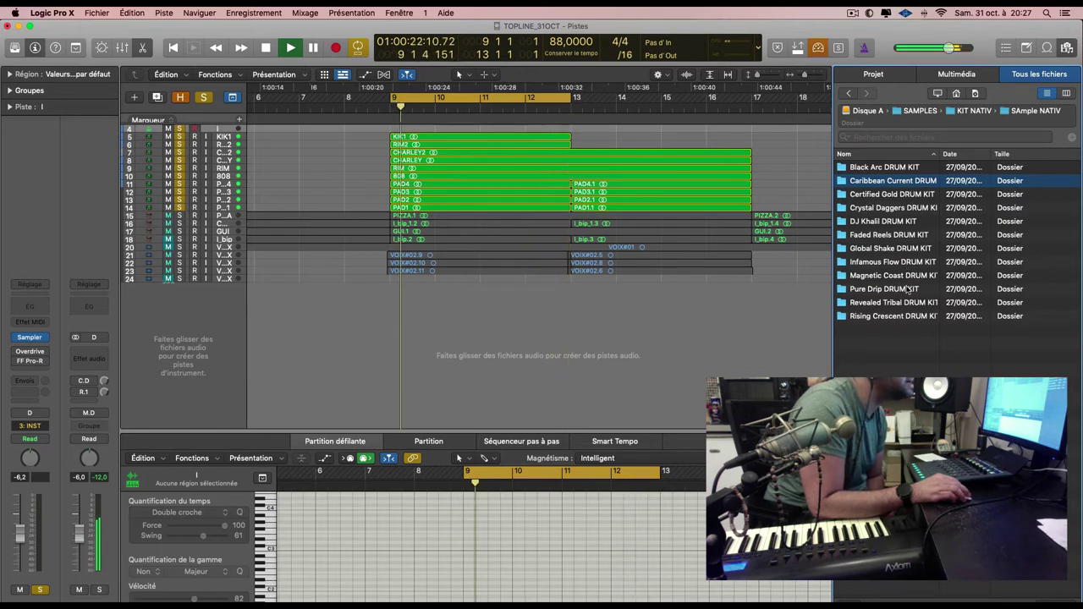
pyautogui.doubleClick(885, 288)
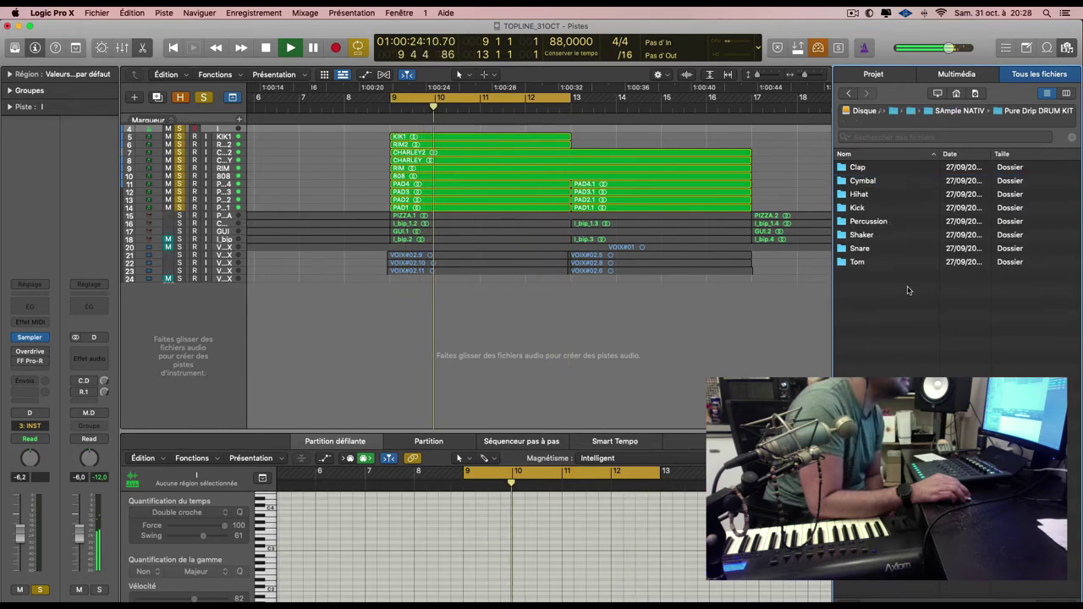
# Open the Kick folder of the Pure Drip kit, preview Kick AirBag 1.wav and stop the project playback.
pyautogui.doubleClick(857, 207)
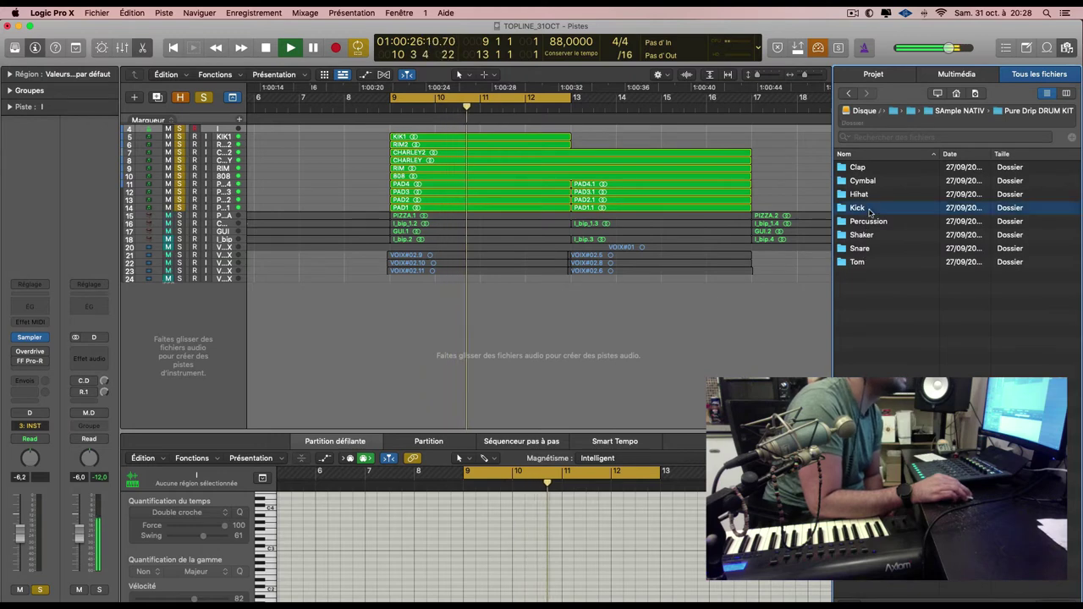
pyautogui.click(883, 170)
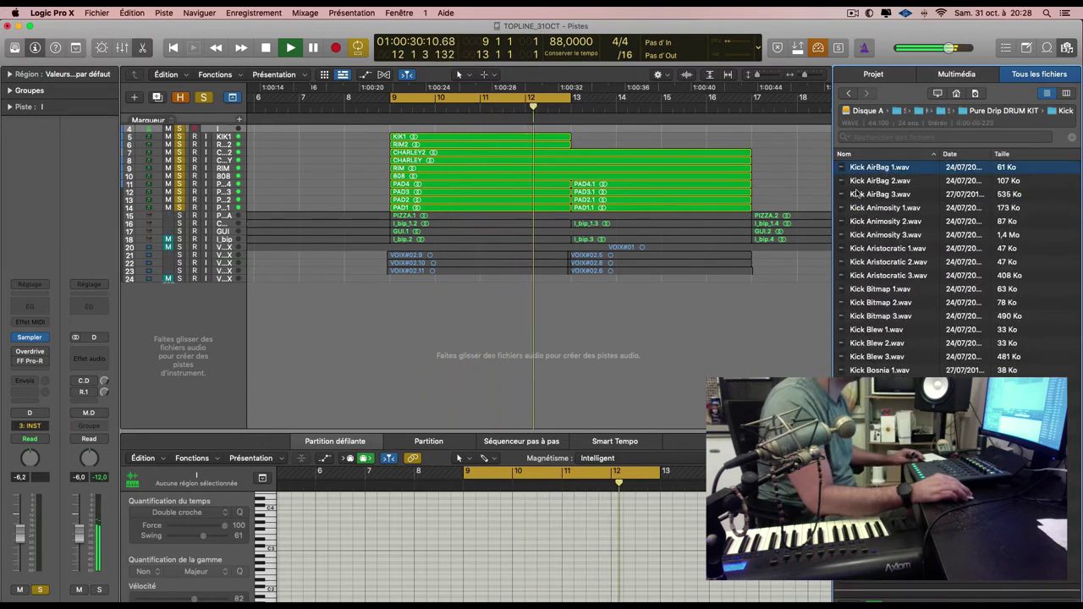
pyautogui.click(794, 290)
pyautogui.press('space')
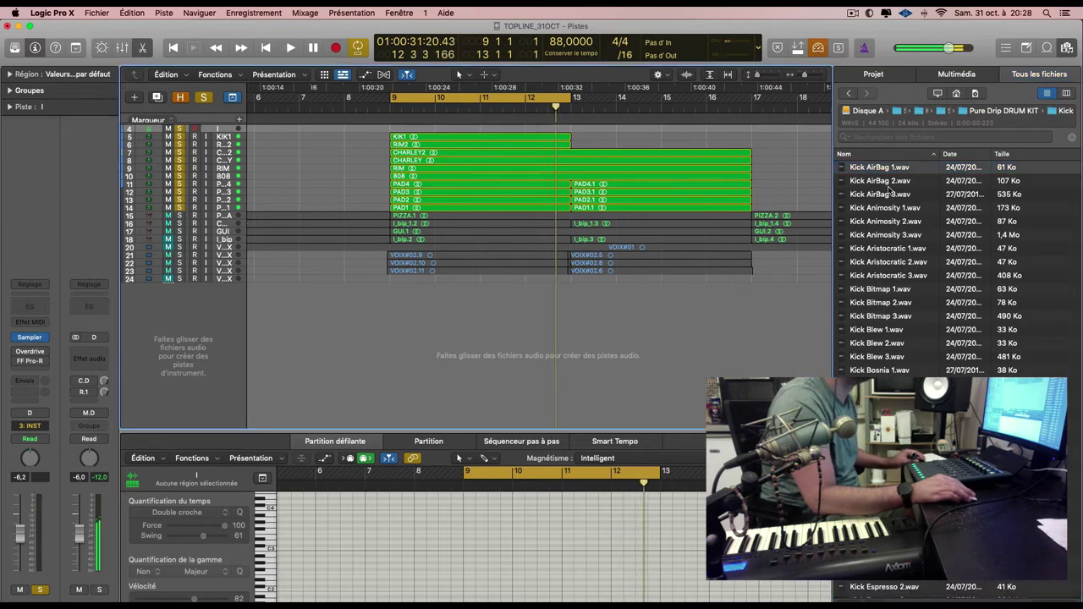
# Audition kick samples from the AirBag, Animosity and Bitmap groups.
pyautogui.click(890, 180)
pyautogui.click(892, 171)
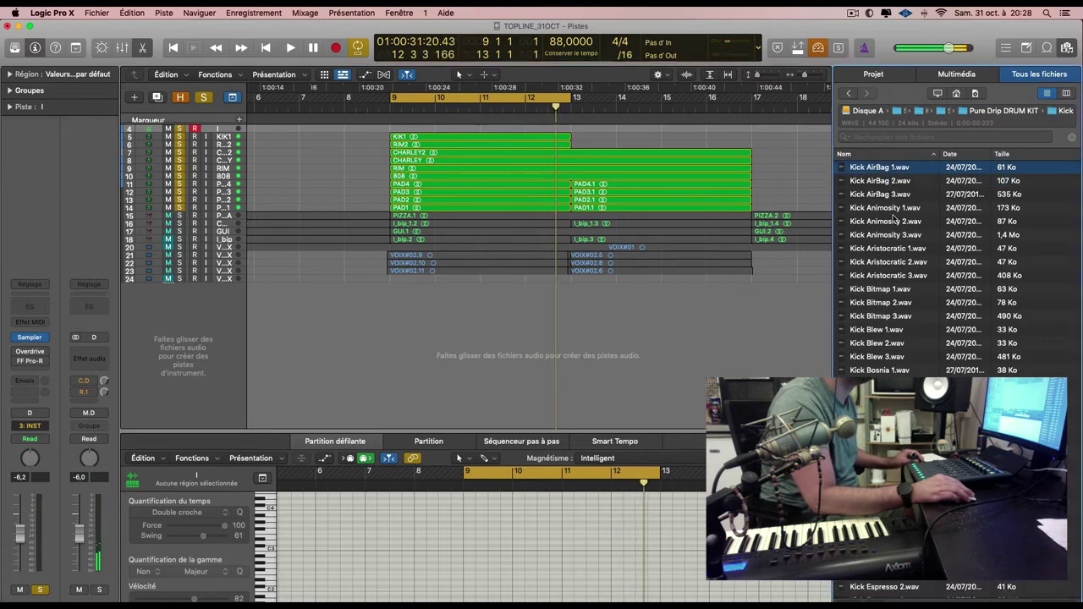
pyautogui.click(885, 208)
pyautogui.click(881, 290)
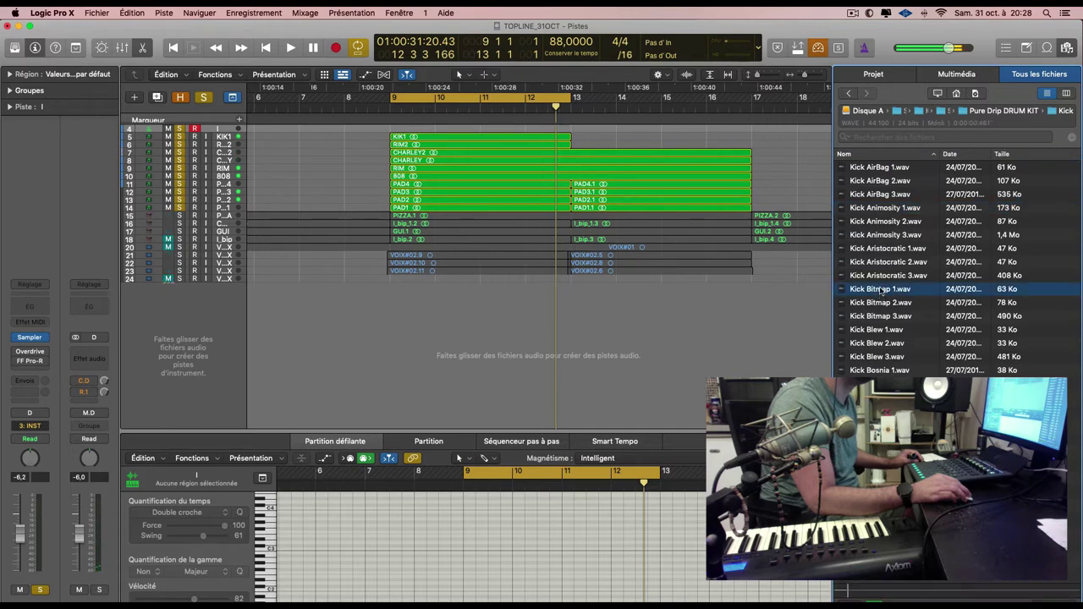
pyautogui.click(880, 303)
pyautogui.click(880, 316)
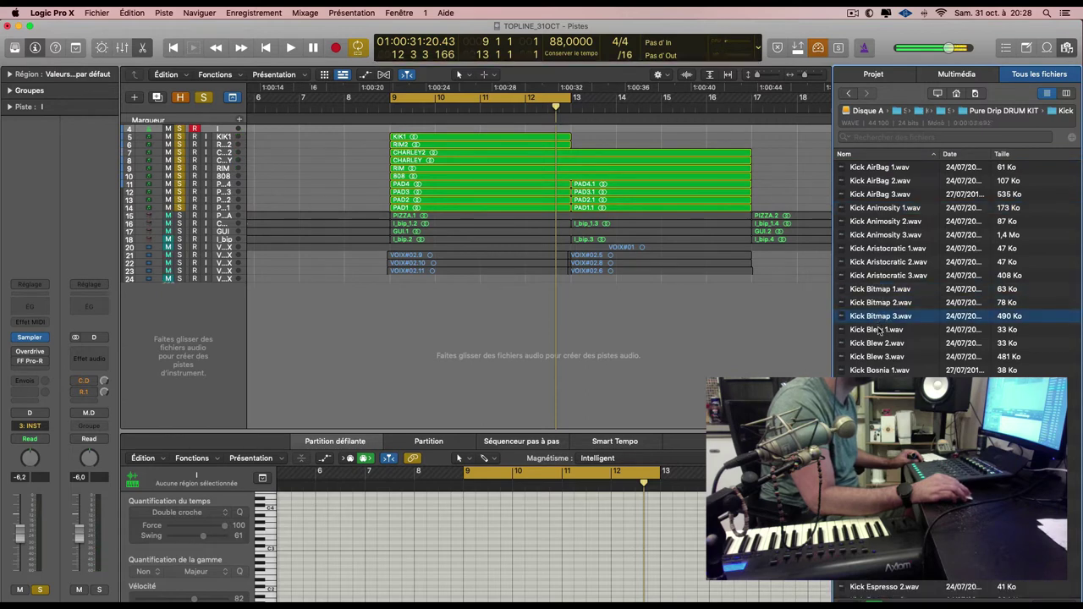
# Compare the Kick Blew samples and load Kick Blew 1.wav into a new Drum Machine Designer track.
pyautogui.click(878, 329)
pyautogui.click(881, 344)
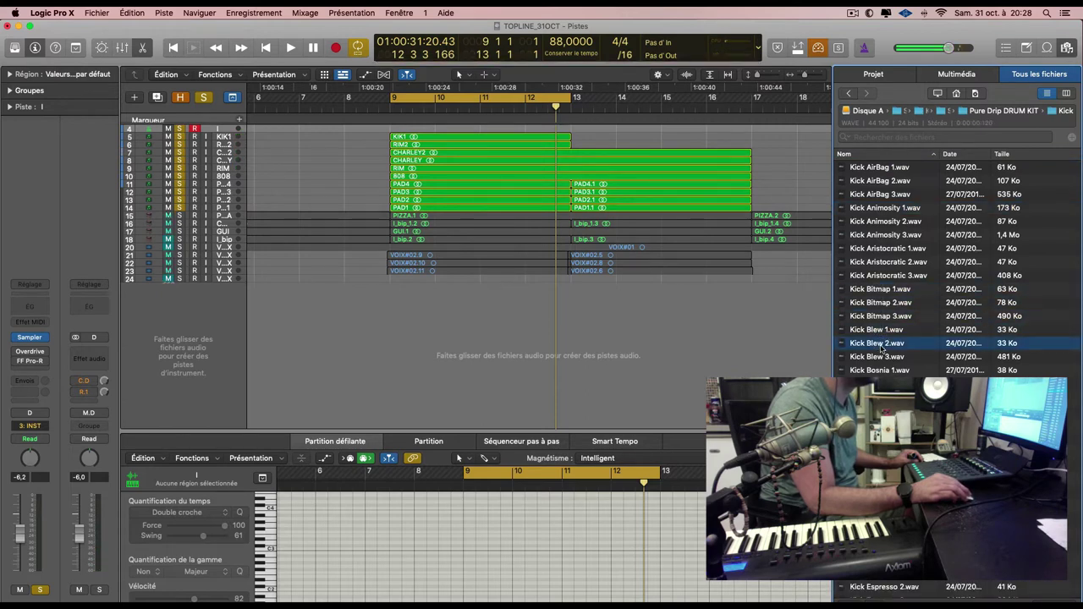
pyautogui.click(881, 356)
pyautogui.click(883, 331)
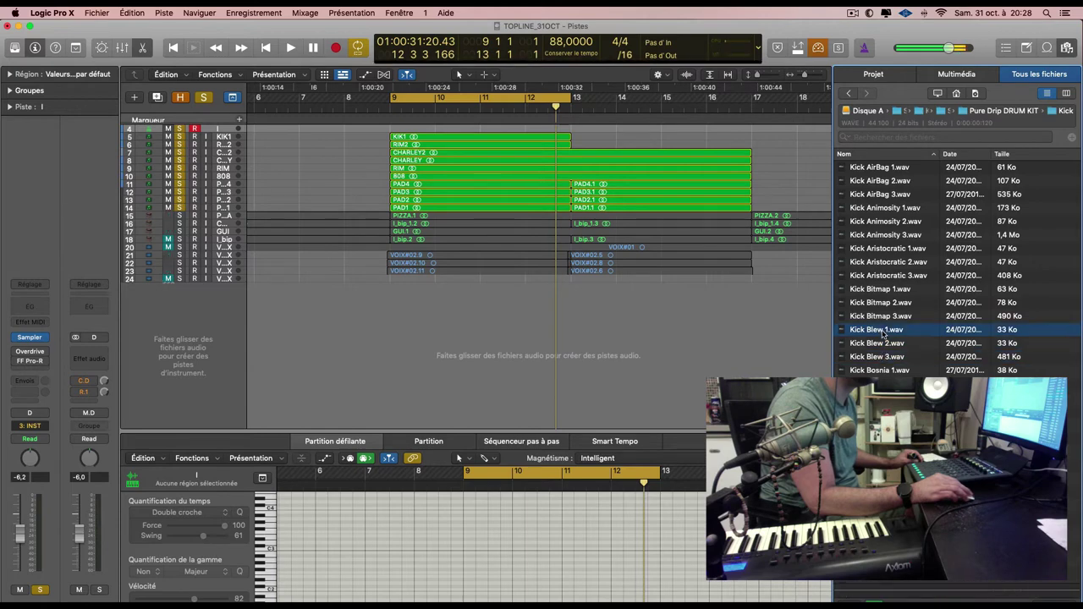
pyautogui.moveTo(880, 333); pyautogui.dragTo(213, 342)
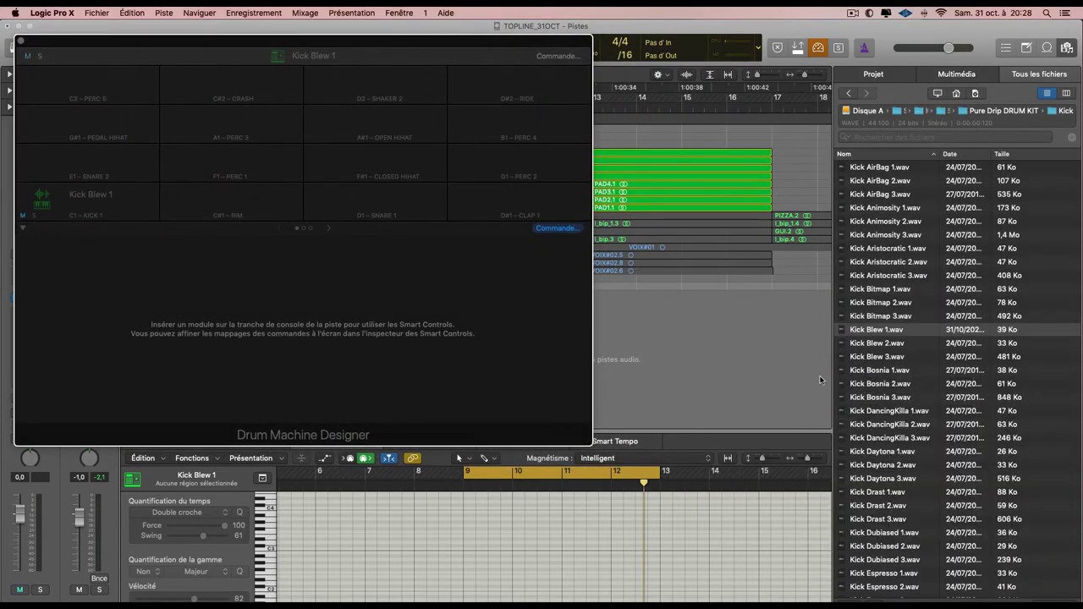
# Audition the kick samples between Kick Bosnia 3.wav and Kick Drast 1.wav.
pyautogui.click(880, 409)
pyautogui.click(885, 422)
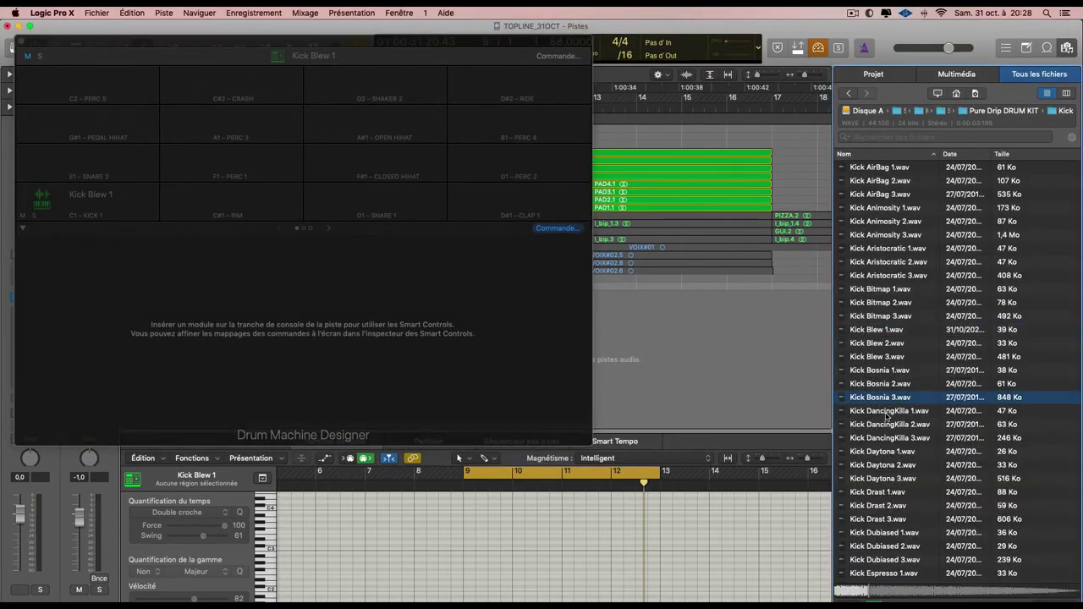
pyautogui.press('Down')
pyautogui.press('Down')
pyautogui.press('Down')
pyautogui.press('Down')
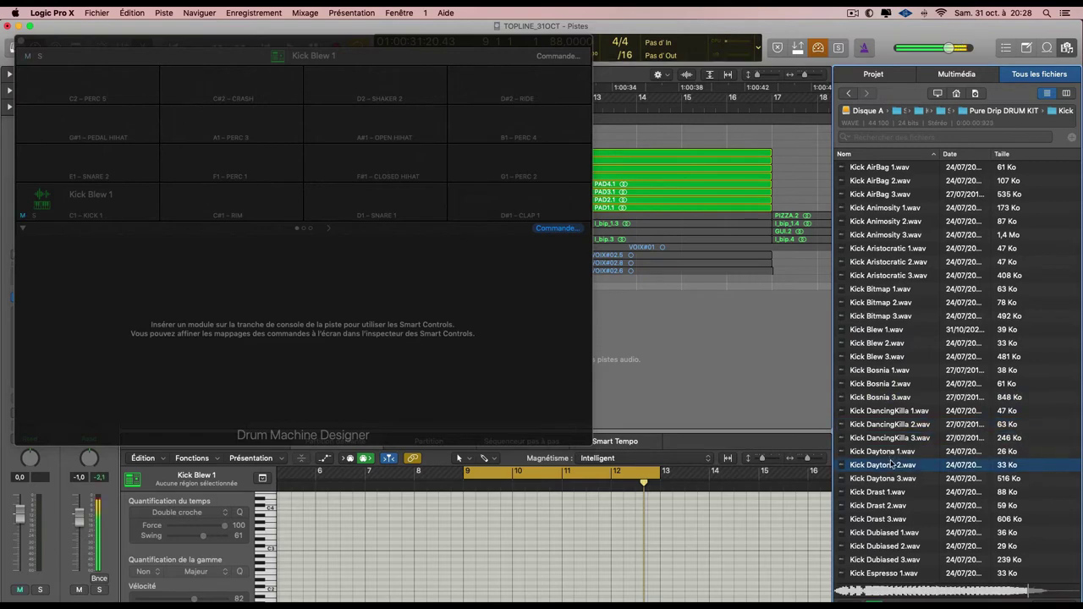
pyautogui.press('Down')
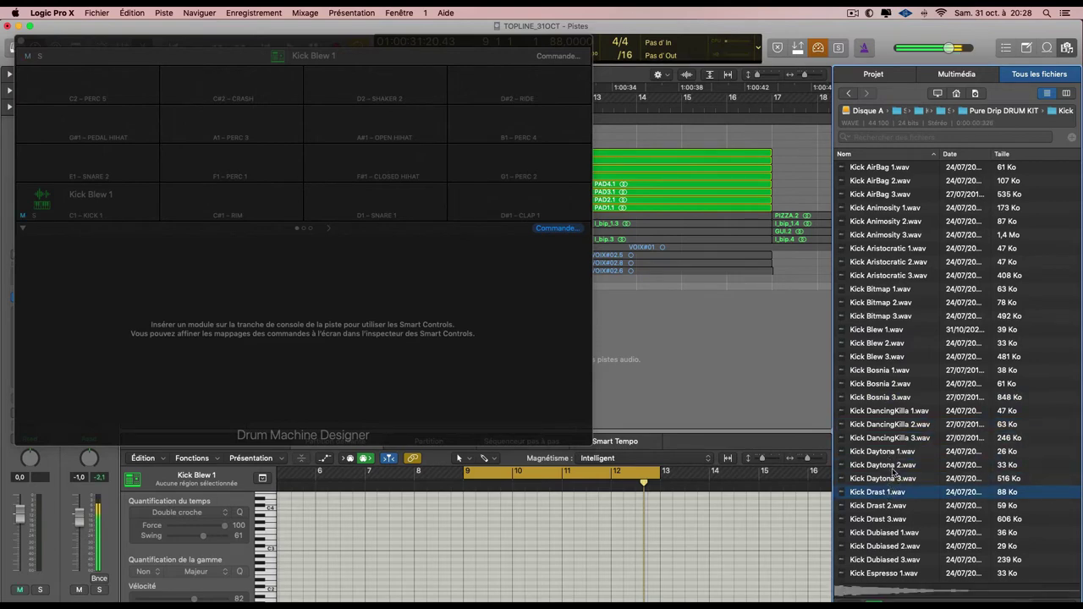
pyautogui.press('Up')
pyautogui.press('Up')
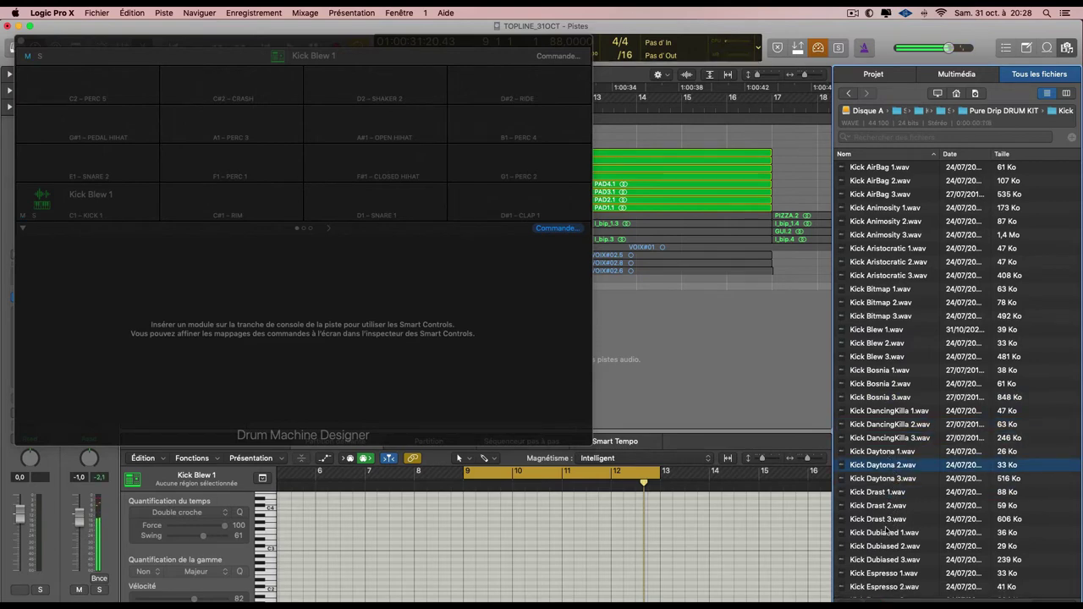
# Compare the first two Kick Dubiased samples, add Kick Dubiased 1.wav to the C#1 pad and close the drum machine window.
pyautogui.click(887, 532)
pyautogui.click(891, 546)
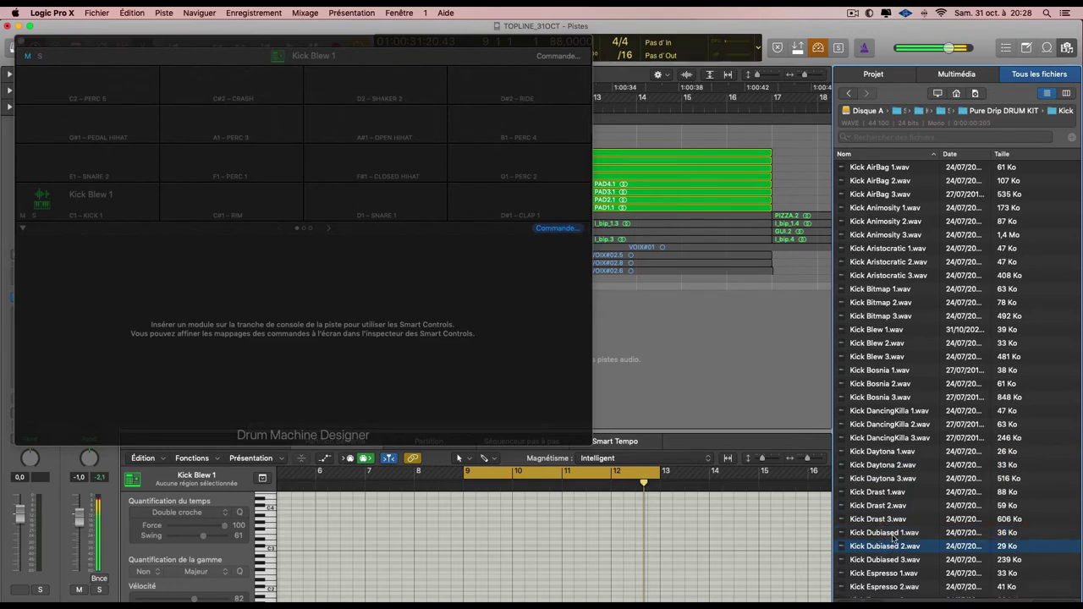
pyautogui.moveTo(892, 535); pyautogui.dragTo(215, 206)
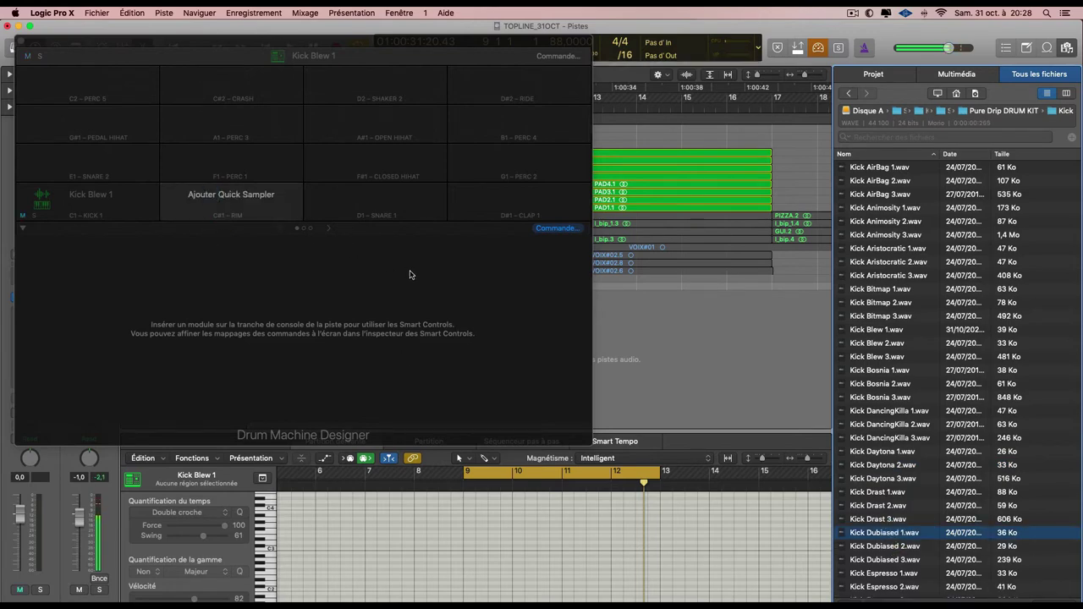
pyautogui.press('super+w')
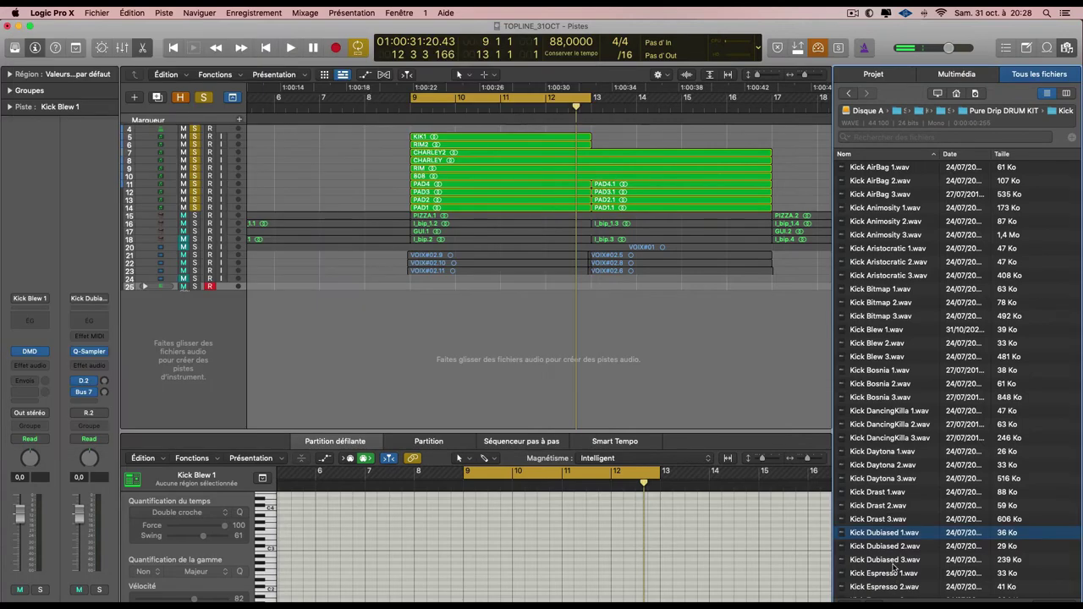
# Audition further kick samples from the Espresso group through the GatorCreek, Greysvile, Guccy and Huffington groups.
pyautogui.scroll(-1, 894, 566)
pyautogui.click(894, 560)
pyautogui.click(885, 573)
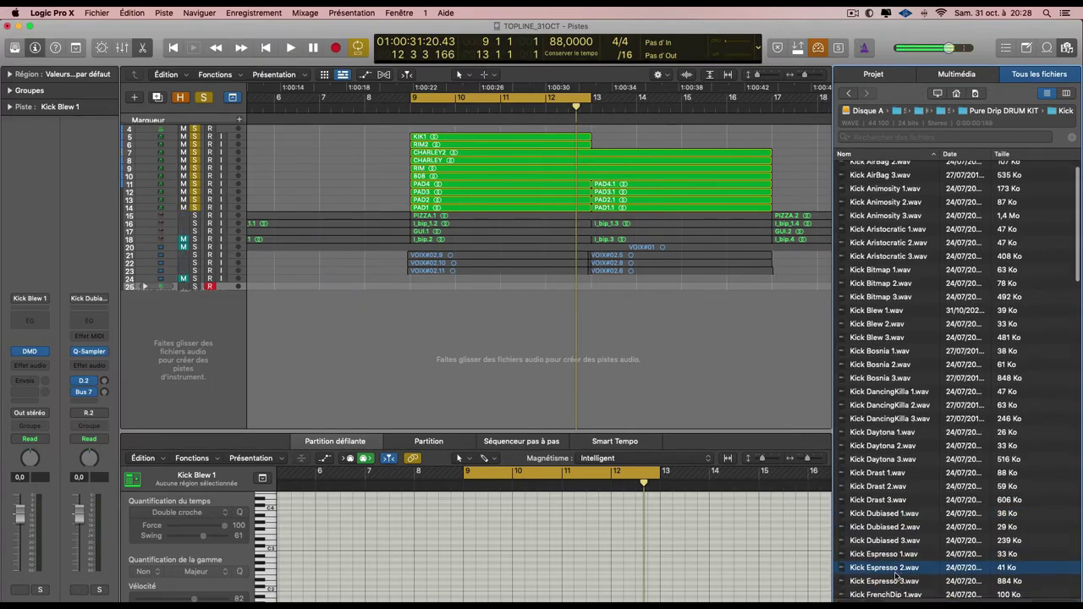
pyautogui.scroll(-3, 888, 555)
pyautogui.click(894, 525)
pyautogui.click(893, 549)
pyautogui.scroll(-3, 894, 541)
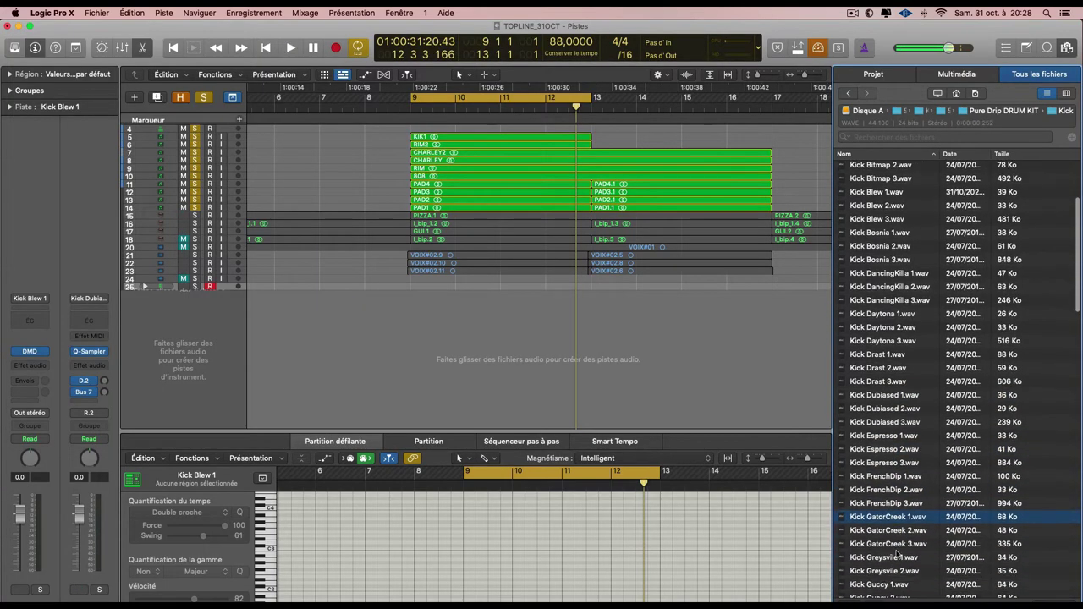
pyautogui.click(897, 513)
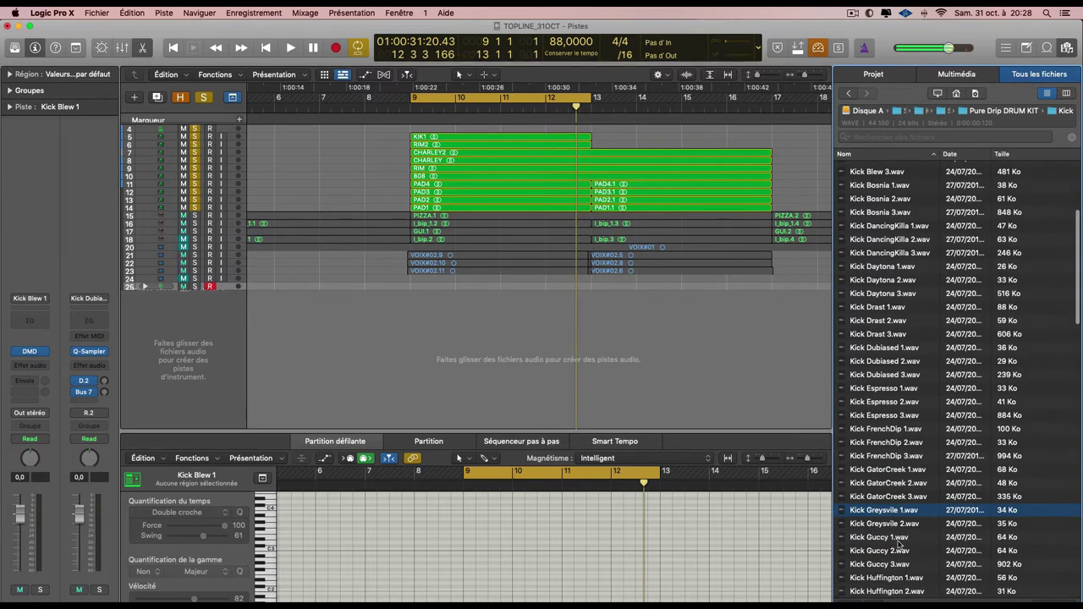
pyautogui.click(899, 542)
pyautogui.click(979, 601)
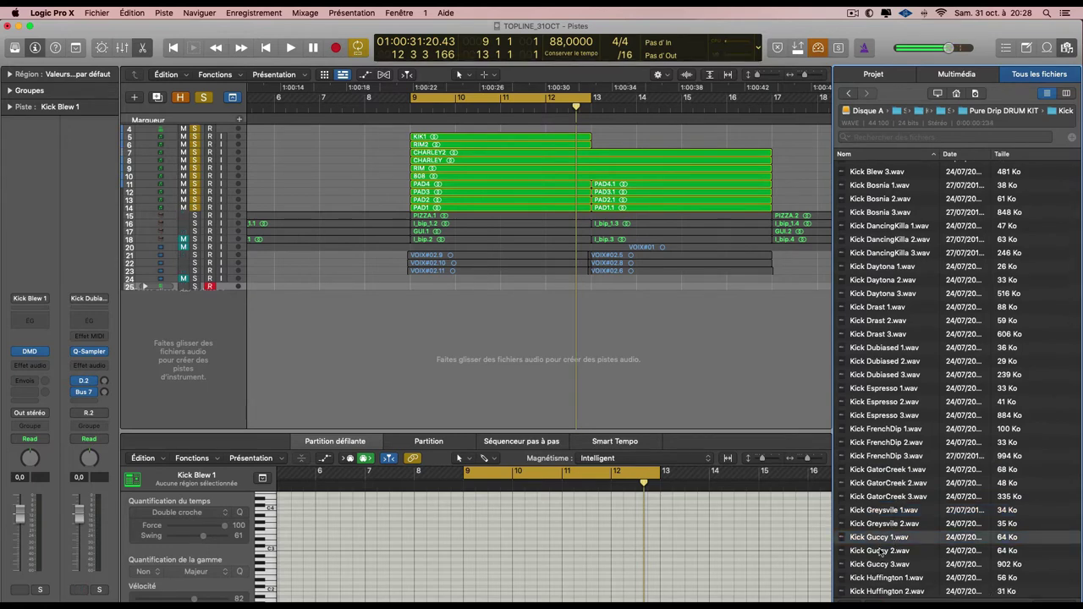
pyautogui.click(887, 592)
pyautogui.scroll(-4, 895, 546)
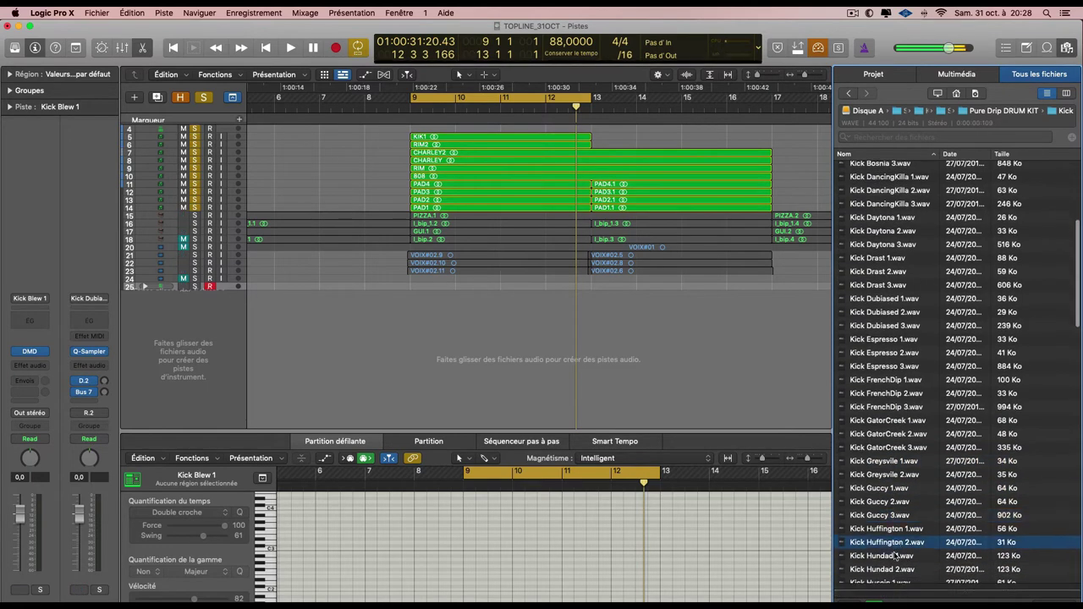
pyautogui.click(896, 516)
pyautogui.scroll(-3, 896, 516)
# Compare the Kick Inception samples and add Kick Inception 1 to the D1 pad and Kick Inception 2 to the D#1 pad.
pyautogui.click(896, 516)
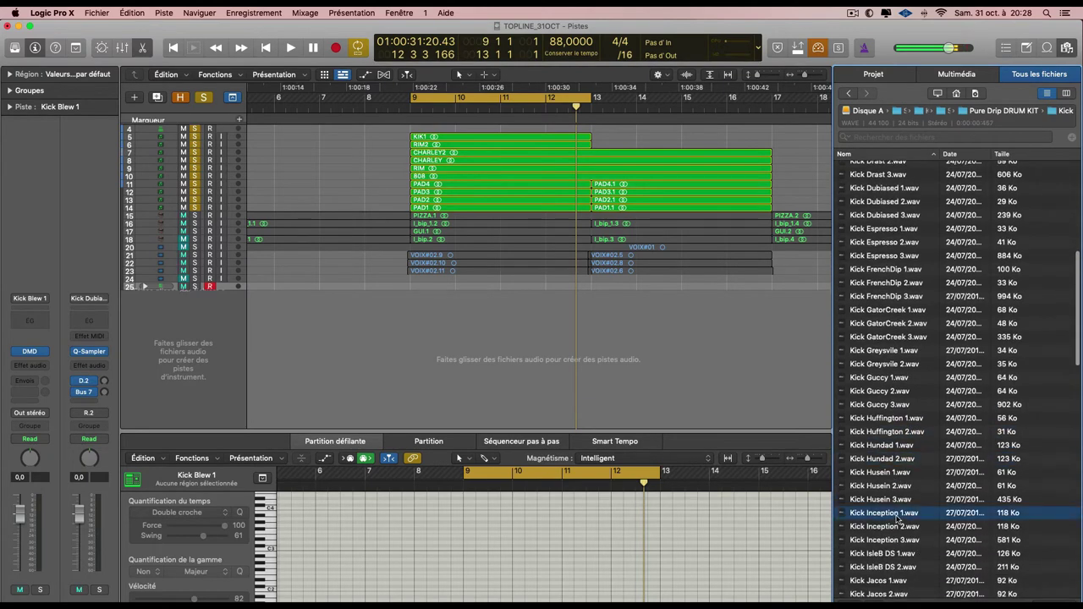
pyautogui.click(899, 526)
pyautogui.click(898, 517)
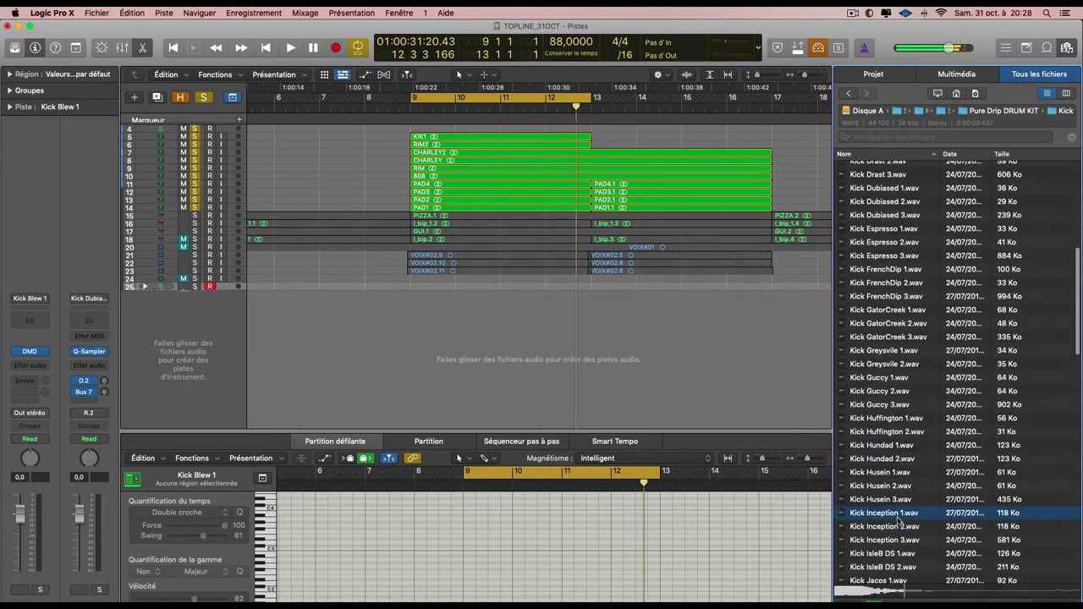
pyautogui.click(902, 516)
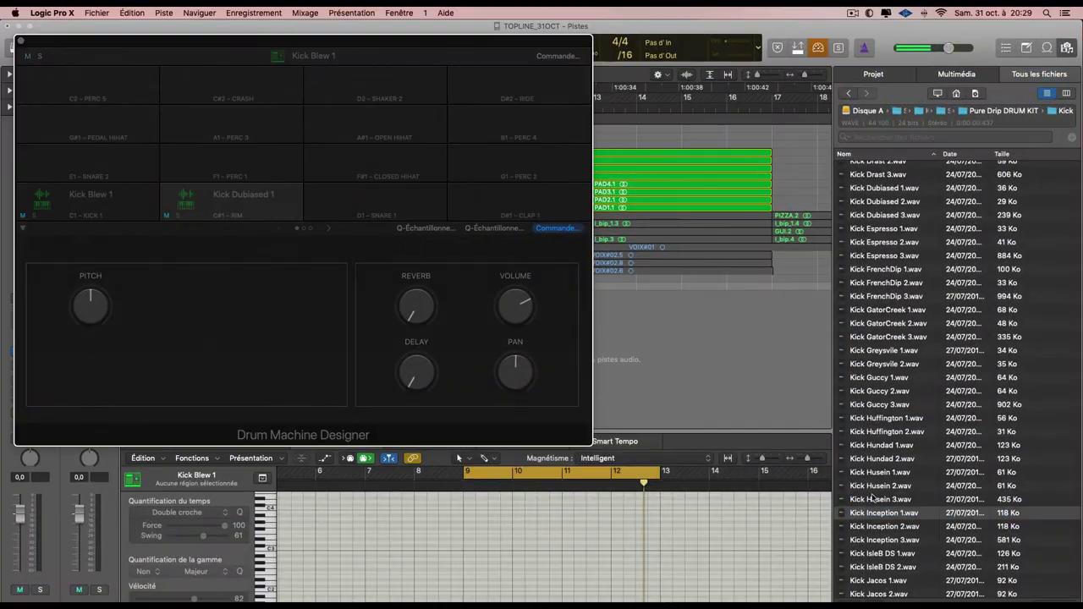
pyautogui.moveTo(882, 517); pyautogui.dragTo(385, 210)
pyautogui.moveTo(844, 515); pyautogui.dragTo(518, 212)
pyautogui.moveTo(300, 50); pyautogui.dragTo(538, 51)
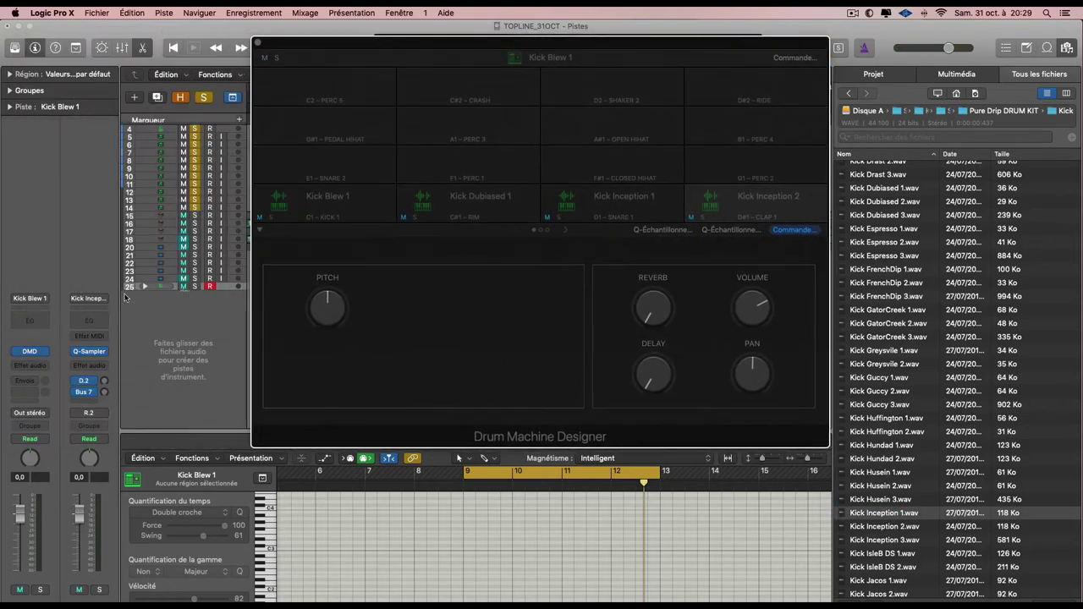
# Route the output of the Kick Blew 1 track to Bus 1 (K).
pyautogui.click(47, 418)
pyautogui.moveTo(51, 453)
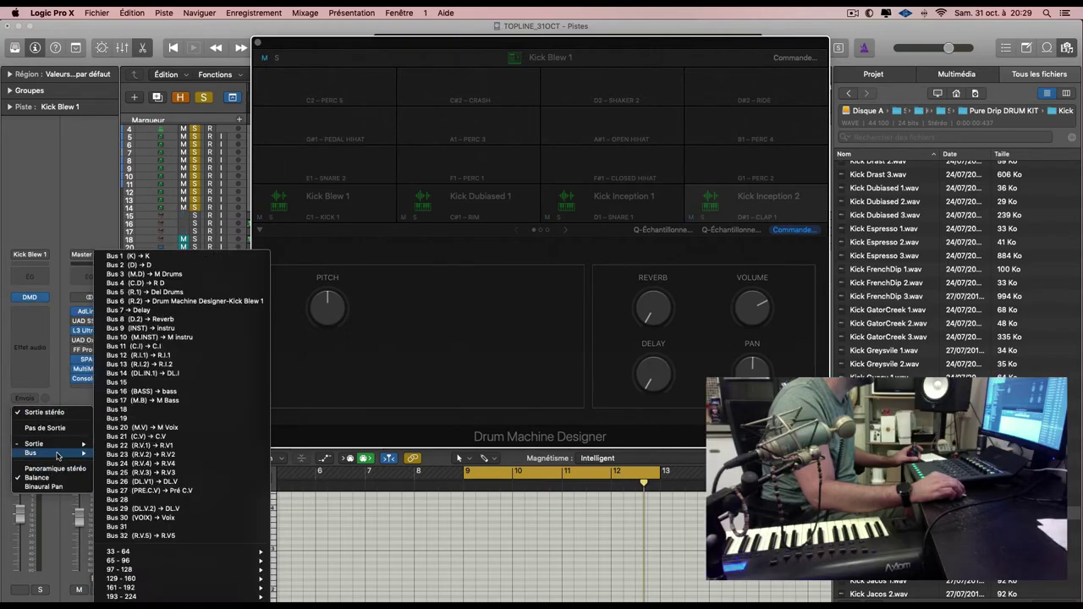
pyautogui.click(194, 258)
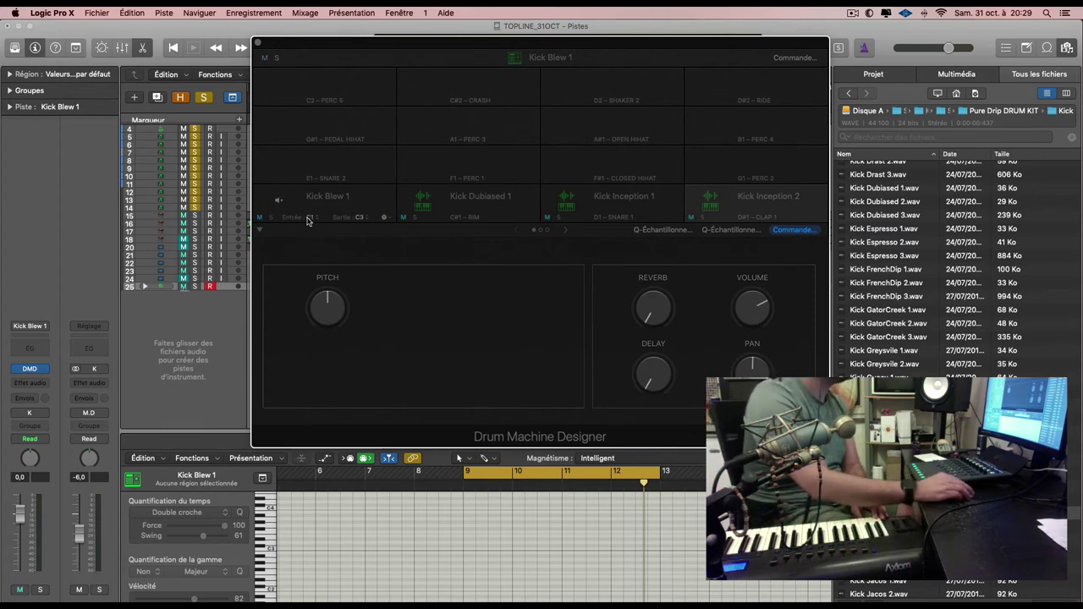
# Select the Kick Blew 1 pad, solo track 25 and keep its Drum Machine Designer window displayed for trying out the kick.
pyautogui.click(334, 199)
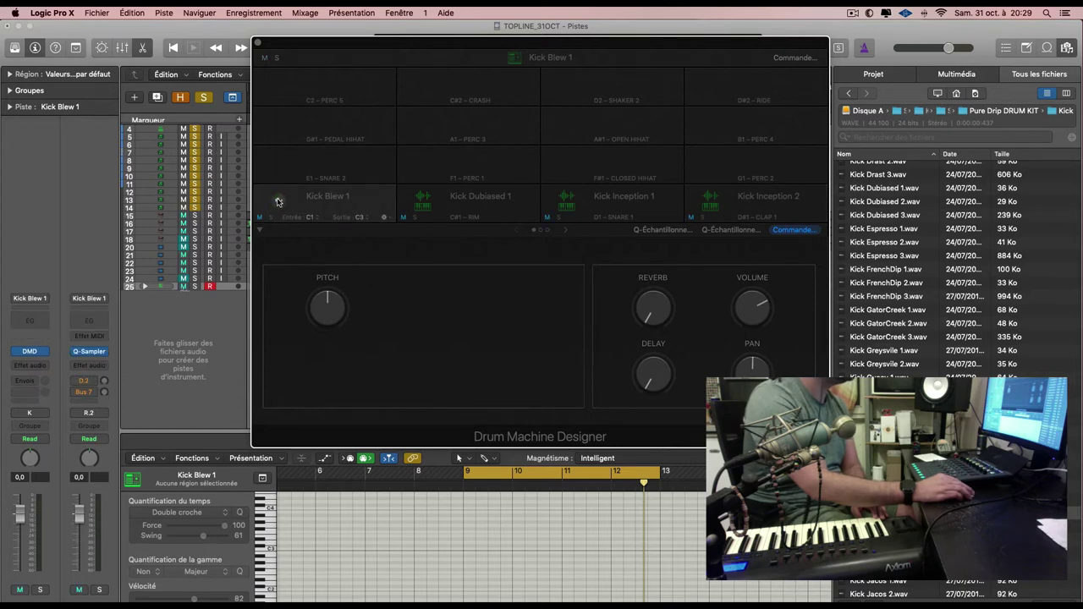
pyautogui.click(194, 286)
pyautogui.press('v')
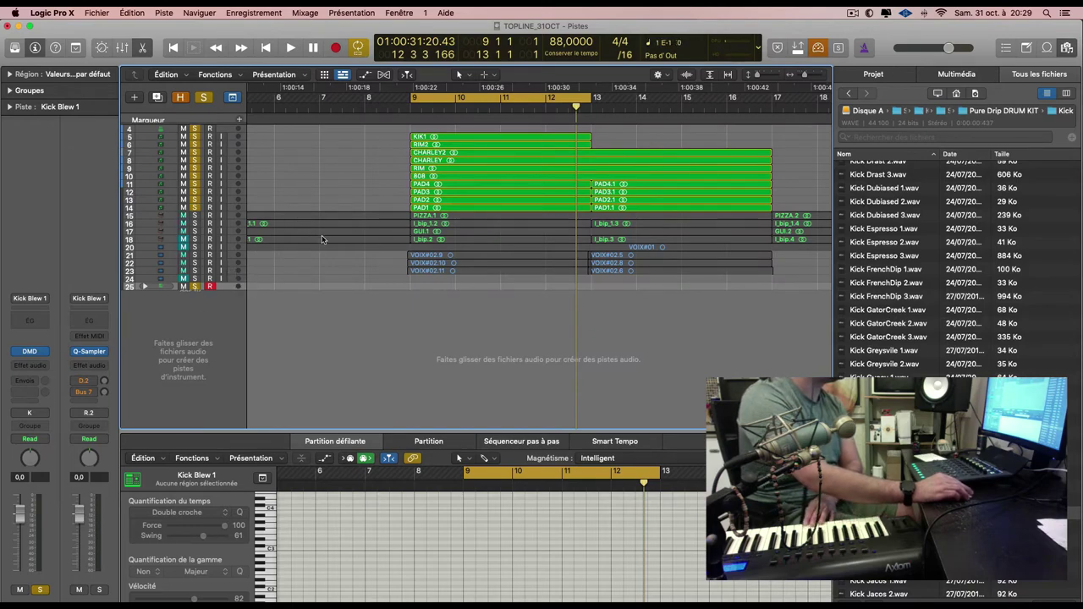
pyautogui.press('v')
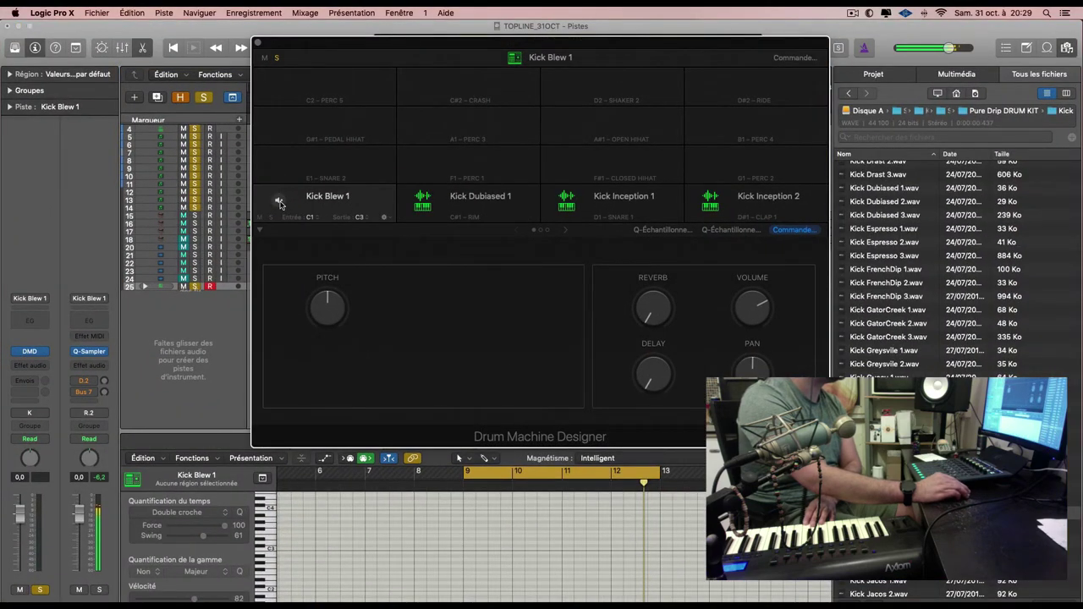
pyautogui.scroll(-5, 331, 497)
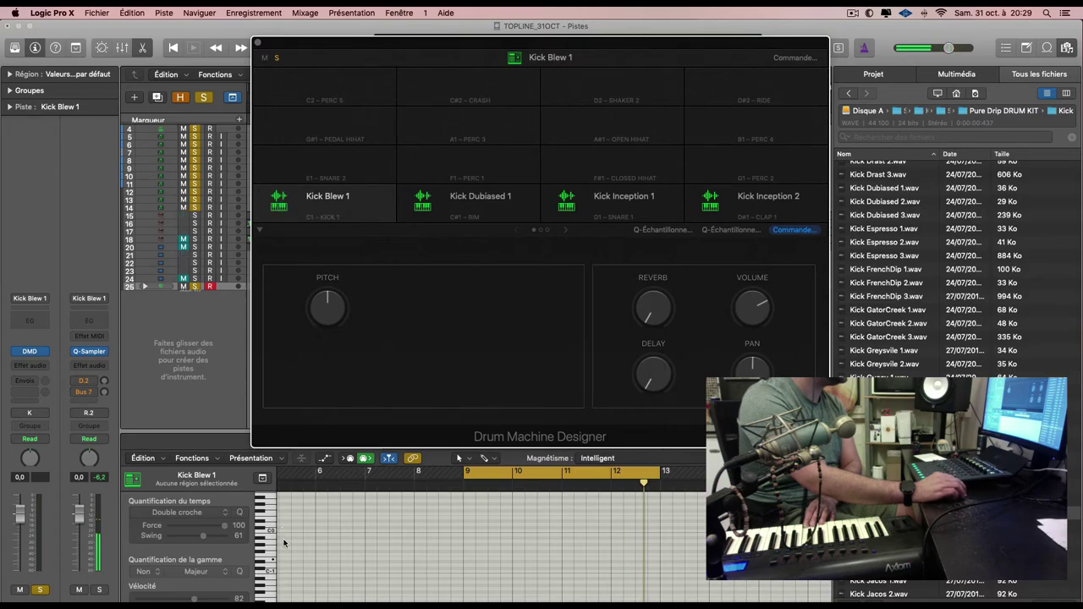
pyautogui.press('v')
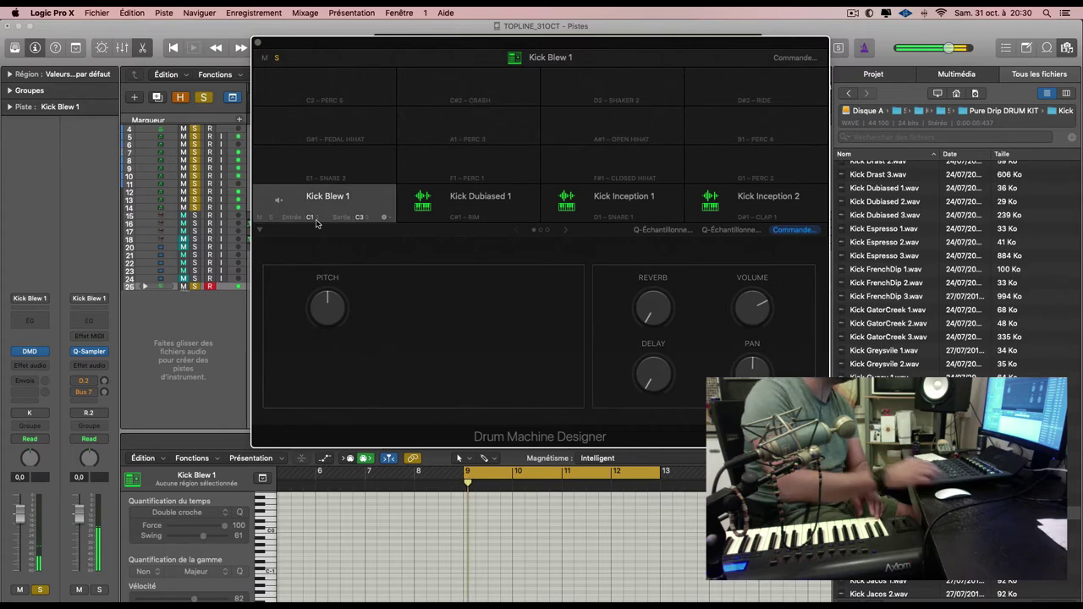
# Move the drum machine window off the arrangement and record a Kick Blew 1 part on track 25 over bars 9 to 13.
pyautogui.moveTo(541, 37); pyautogui.dragTo(924, 100)
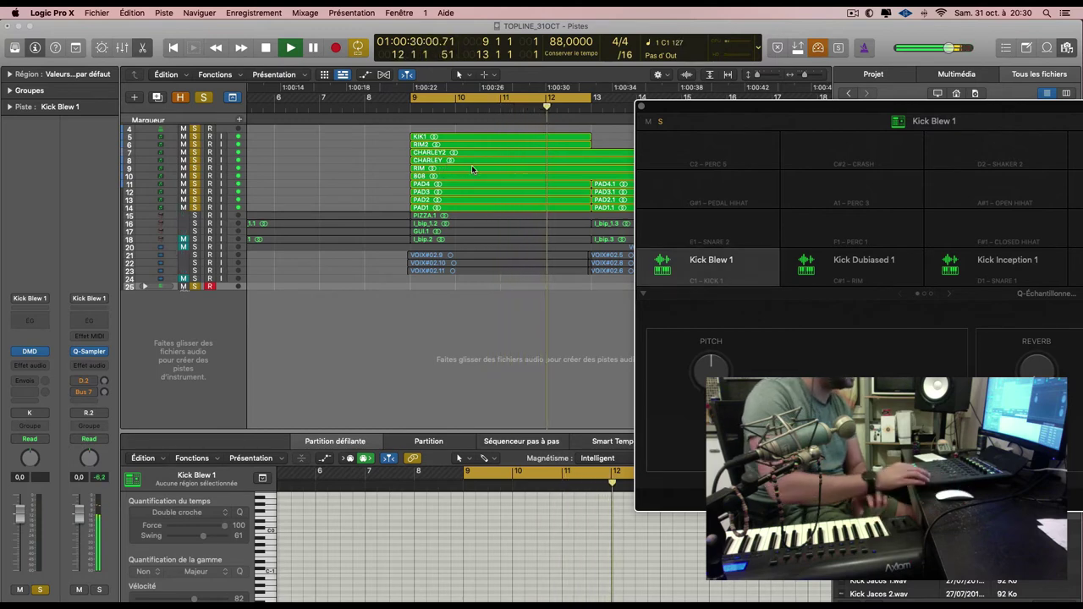
pyautogui.press('r')
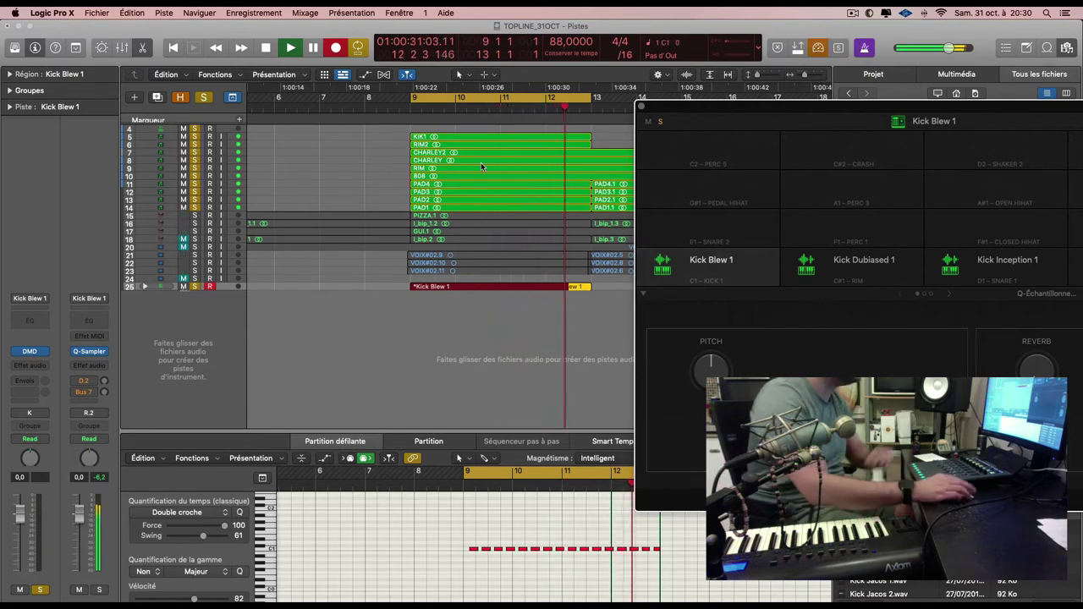
pyautogui.press('space')
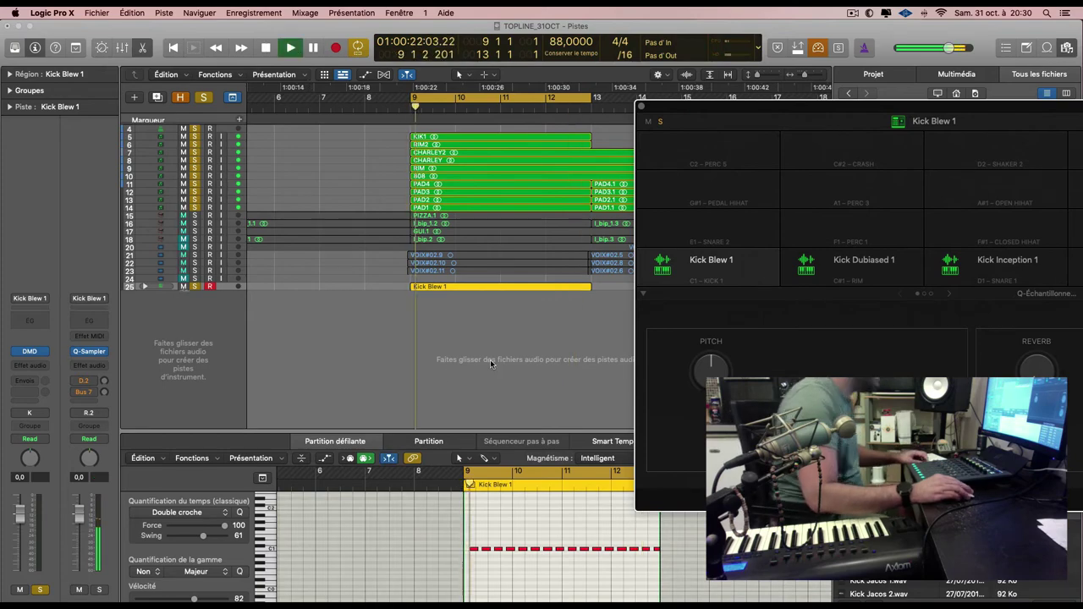
# Shift all 16 notes of the Kick Blew 1 region slightly earlier so the first one starts at bar 9.
pyautogui.scroll(5, 490, 367)
pyautogui.press('v')
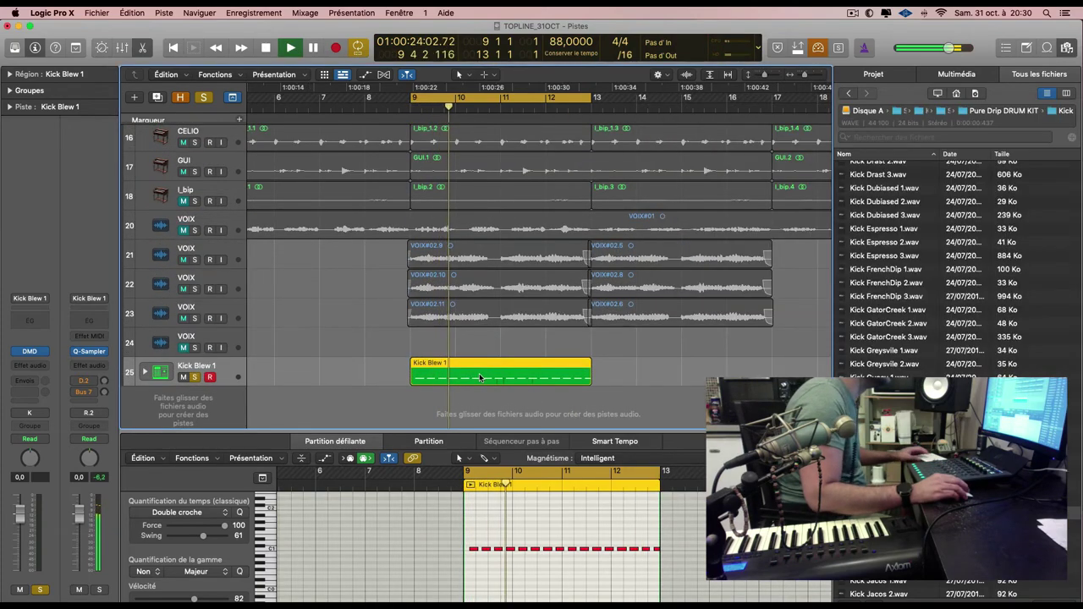
pyautogui.press('super+Right')
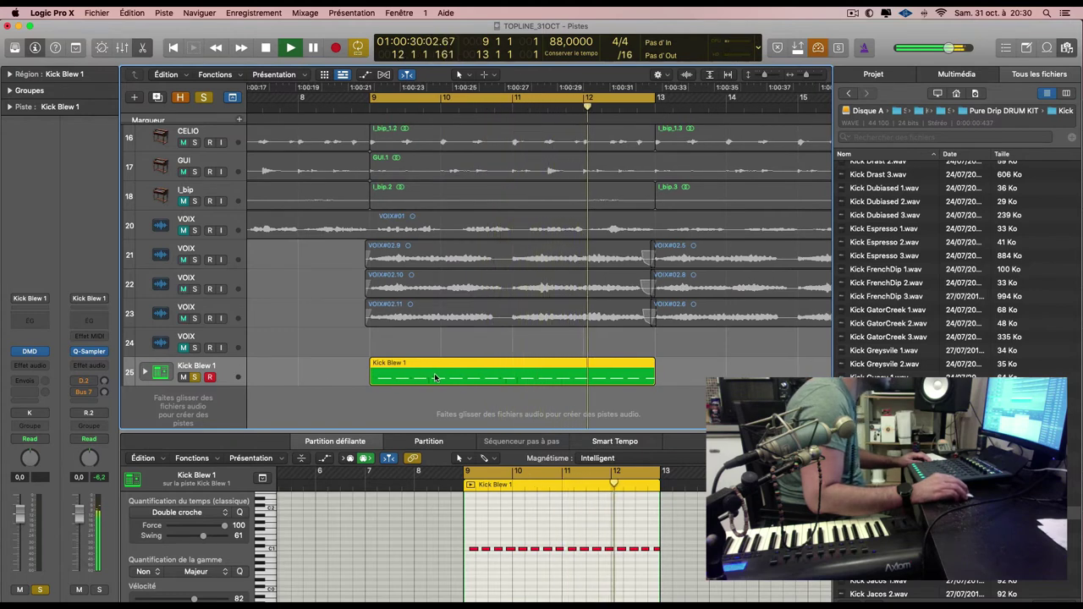
pyautogui.press('space')
pyautogui.moveTo(567, 560); pyautogui.dragTo(471, 574)
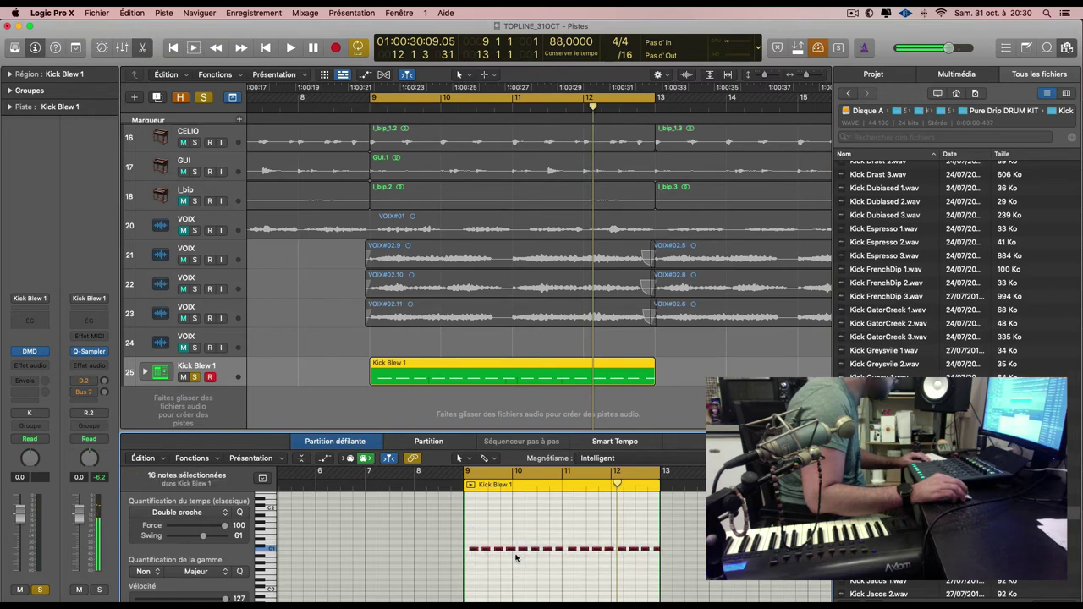
pyautogui.press('z')
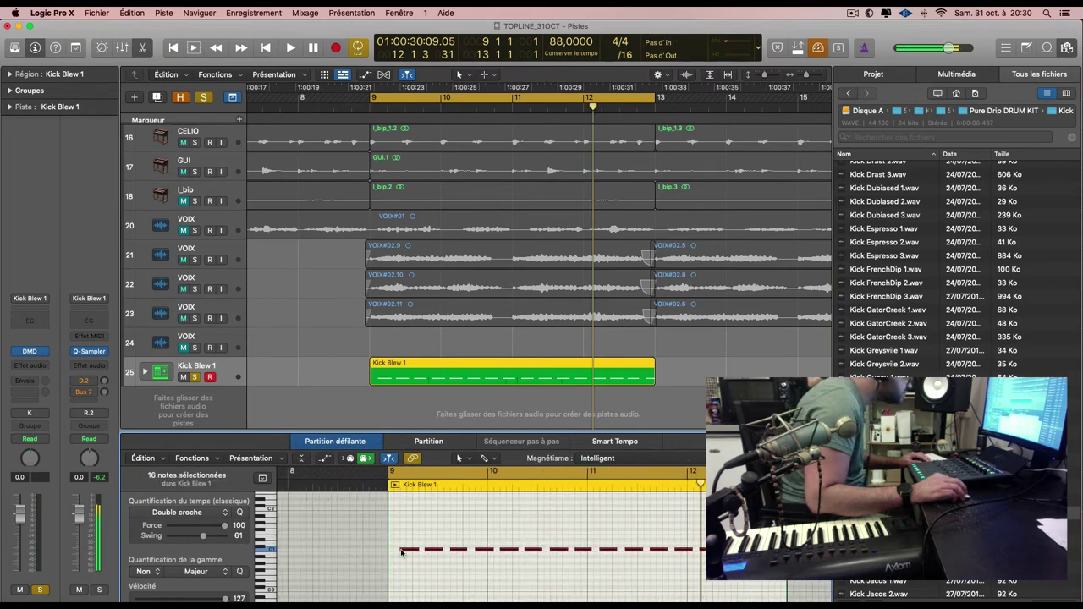
pyautogui.moveTo(401, 552); pyautogui.dragTo(397, 553)
pyautogui.hotkey('shift', 'space')
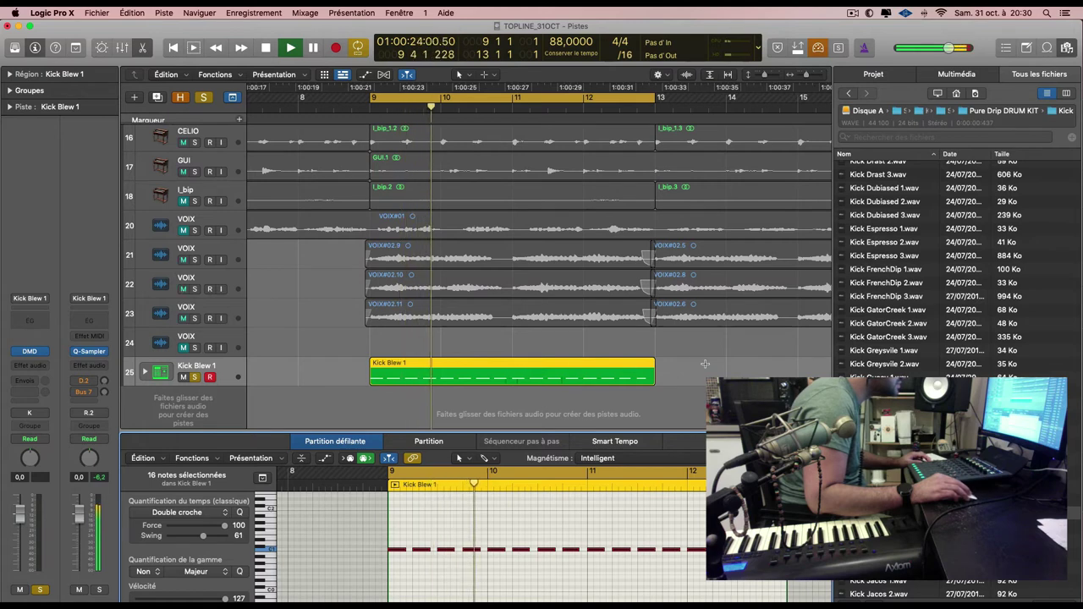
# Shorten the Kick Blew 1 region to bars 9 to 11 and copy it to bars 11 to 13.
pyautogui.moveTo(507, 382); pyautogui.dragTo(724, 382)
pyautogui.press('BackSpace')
pyautogui.moveTo(424, 387); pyautogui.dragTo(592, 379)
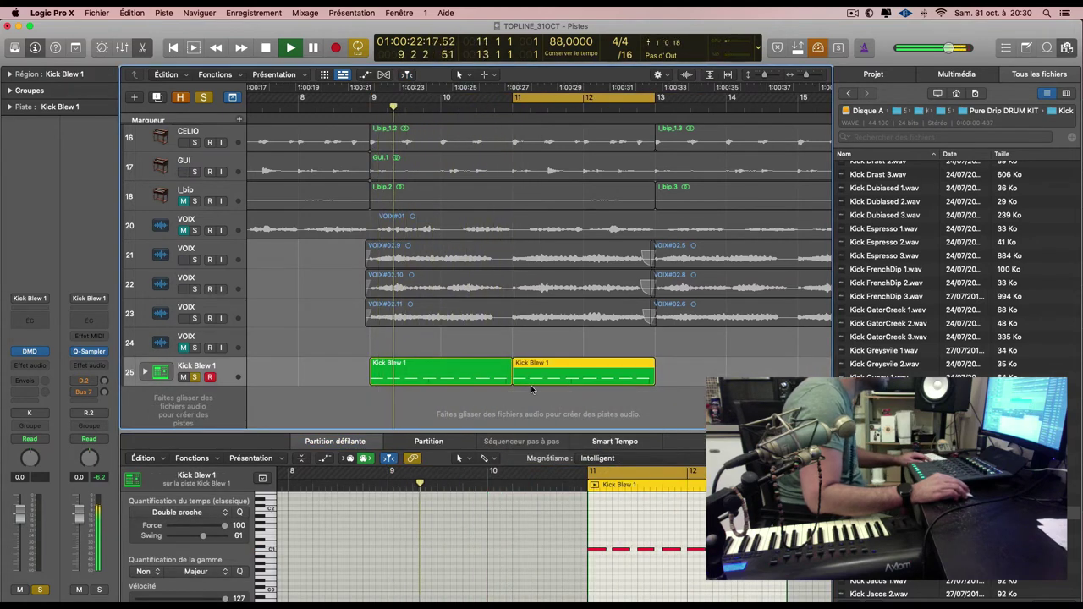
# Set the velocity of all 16 notes in both Kick Blew 1 regions to 60 and listen to the part.
pyautogui.keyDown('shift'); pyautogui.click(459, 369); pyautogui.keyUp('shift')
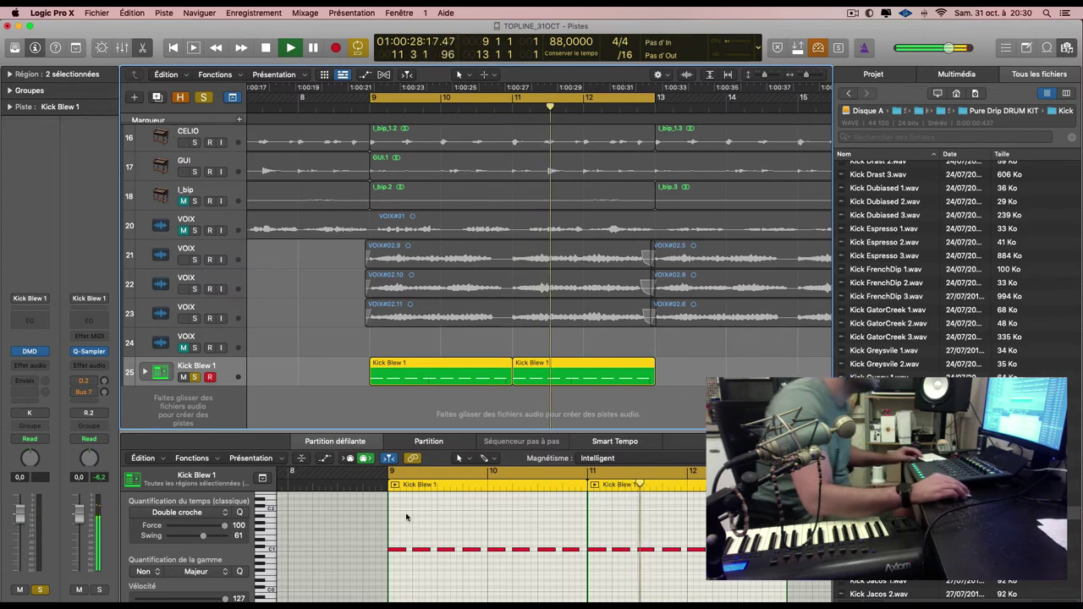
pyautogui.moveTo(396, 524); pyautogui.dragTo(711, 574)
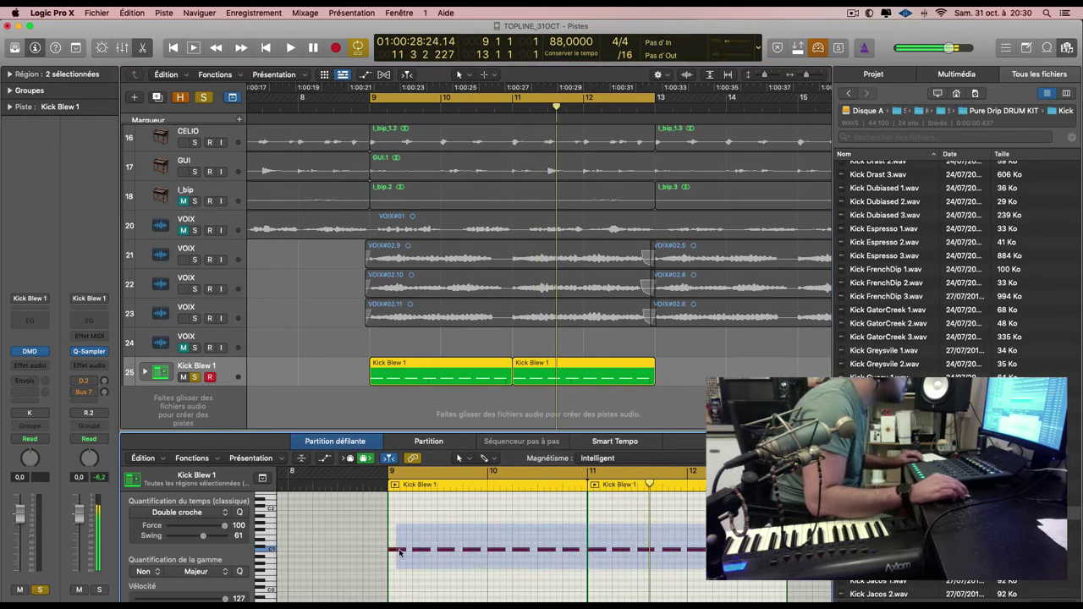
pyautogui.moveTo(400, 552); pyautogui.dragTo(402, 552)
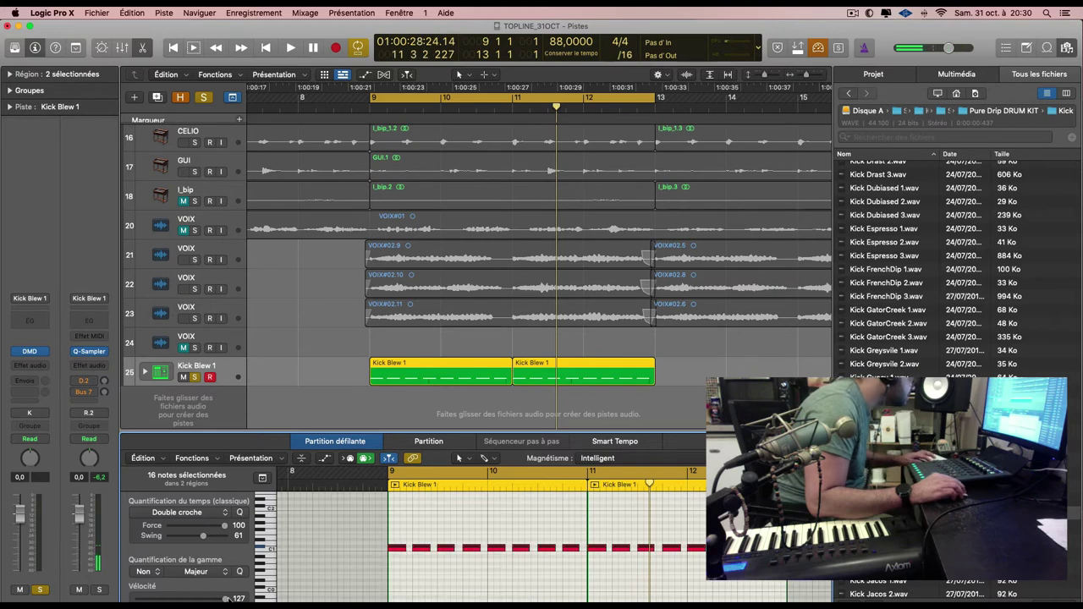
pyautogui.moveTo(182, 599); pyautogui.dragTo(178, 599)
pyautogui.press('space')
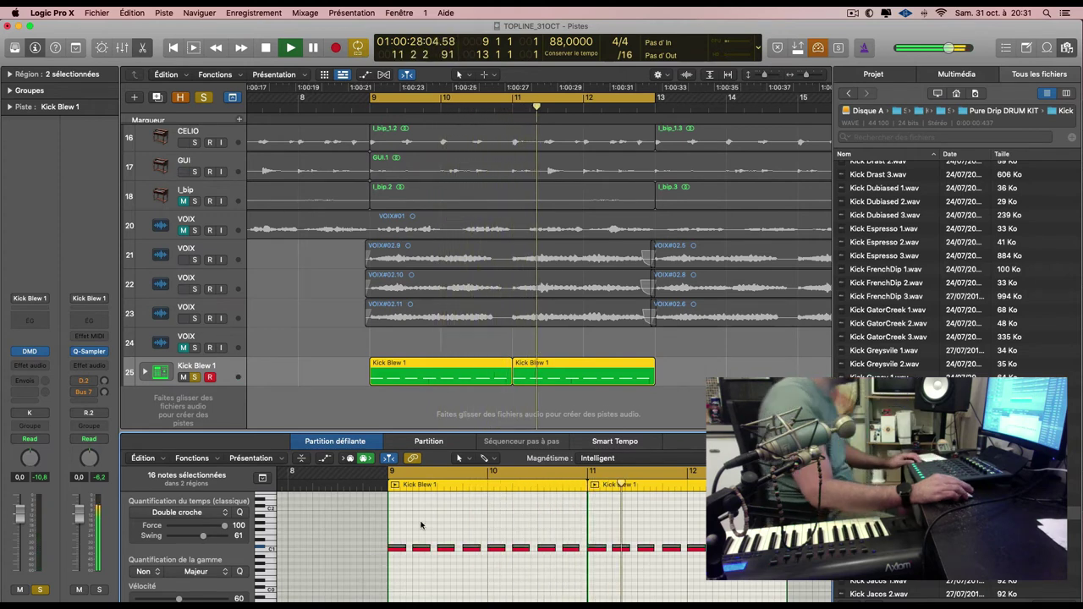
# Bounce both Kick Blew 1 regions in place to a new track named KIIK2 and audition it with solo on and off.
pyautogui.rightClick(408, 366)
pyautogui.click(436, 373)
pyautogui.write('KIIK2')
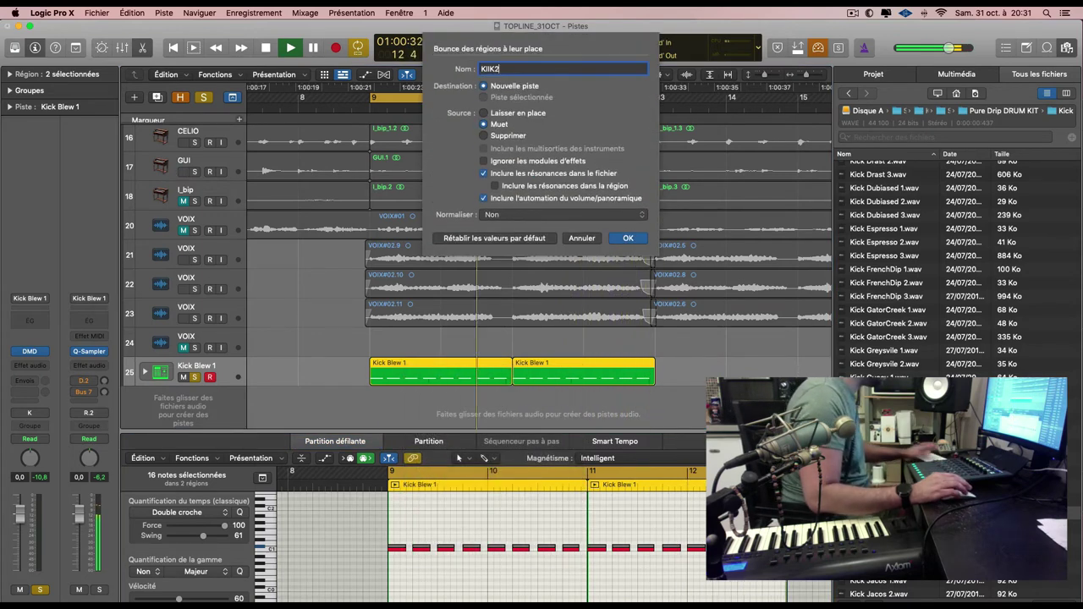
pyautogui.press('Return')
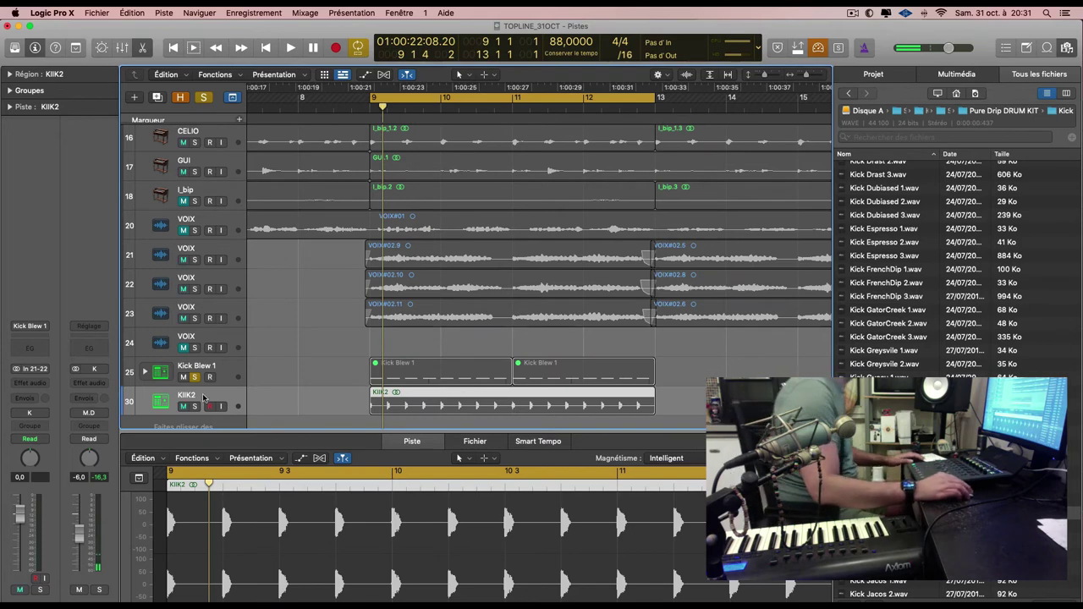
pyautogui.click(195, 407)
pyautogui.press('space')
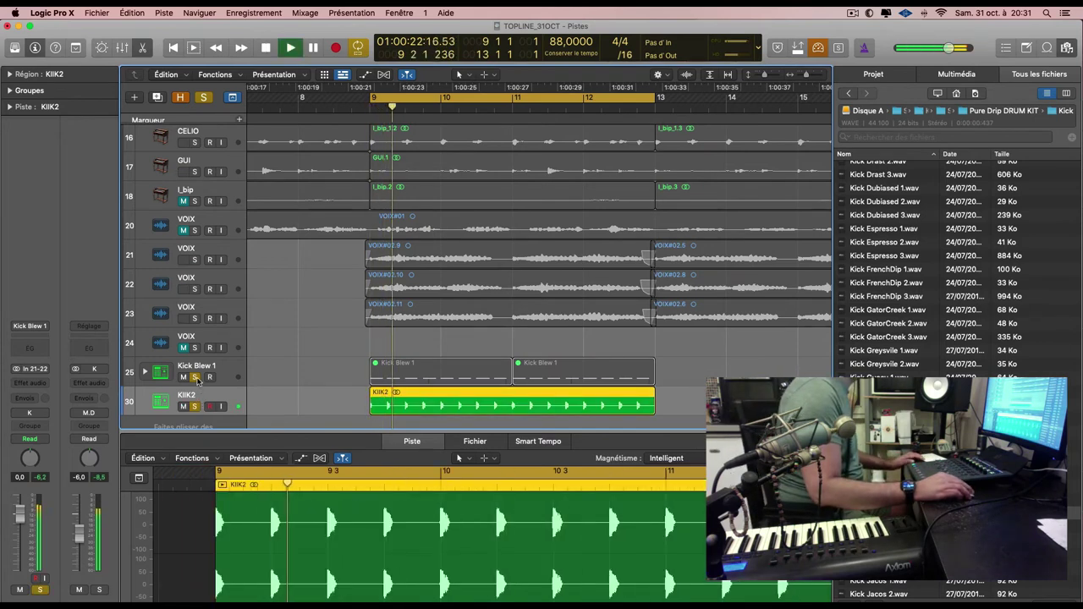
pyautogui.click(195, 406)
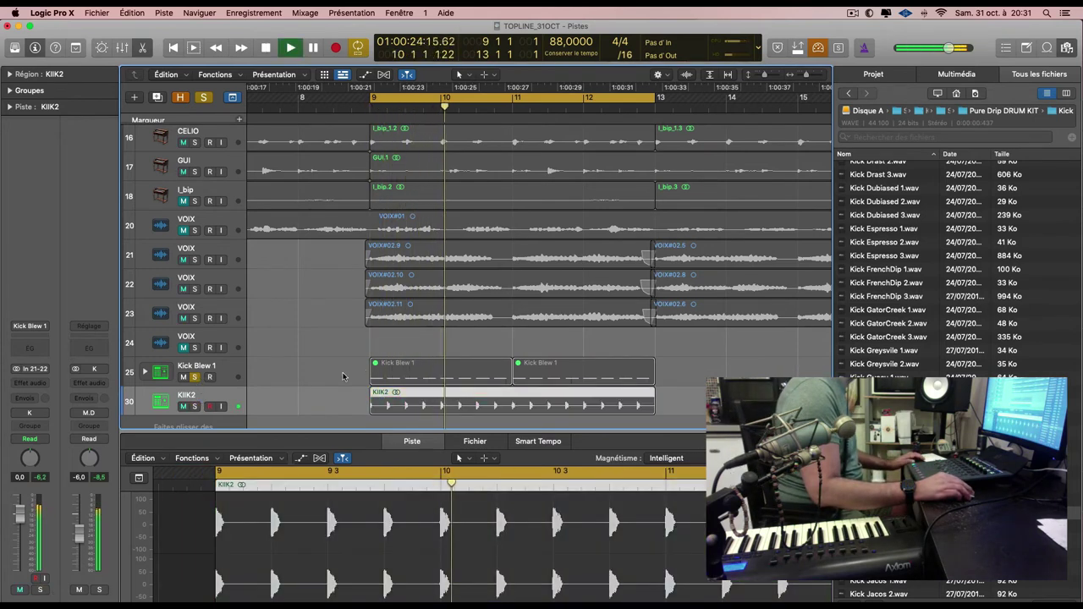
# Unmute both Kick Blew 1 regions, set their 16 notes to velocity 127 and move them up to C#1.
pyautogui.click(226, 375)
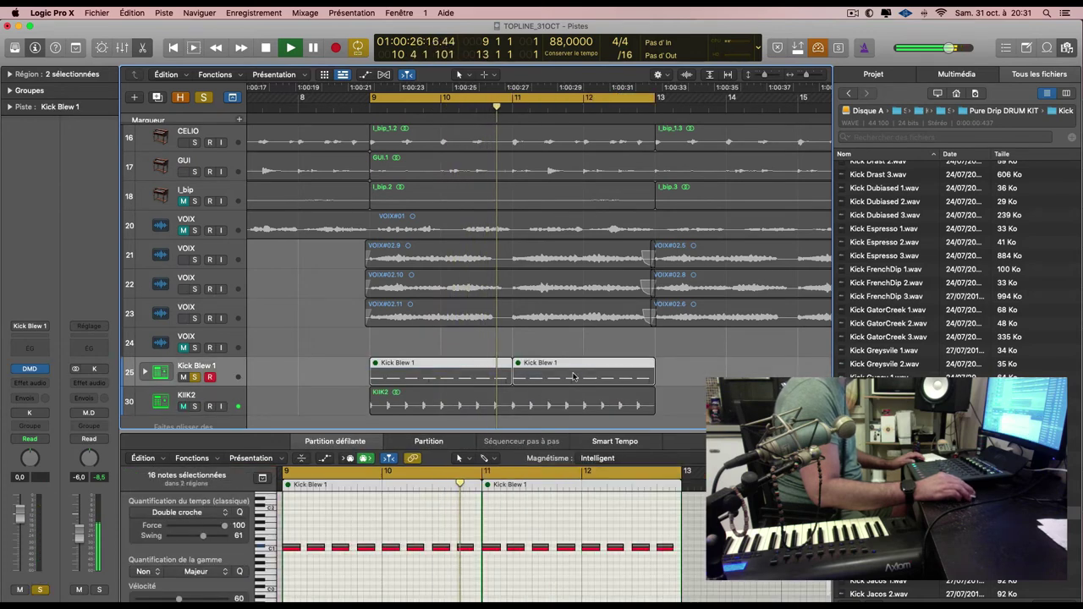
pyautogui.click(378, 560)
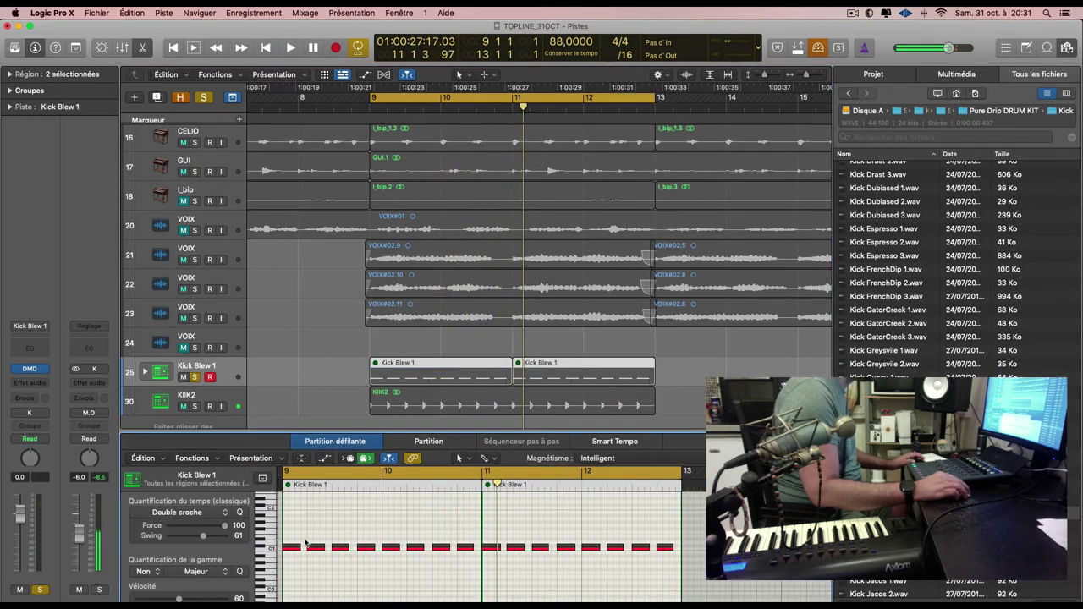
pyautogui.moveTo(578, 546); pyautogui.dragTo(669, 551)
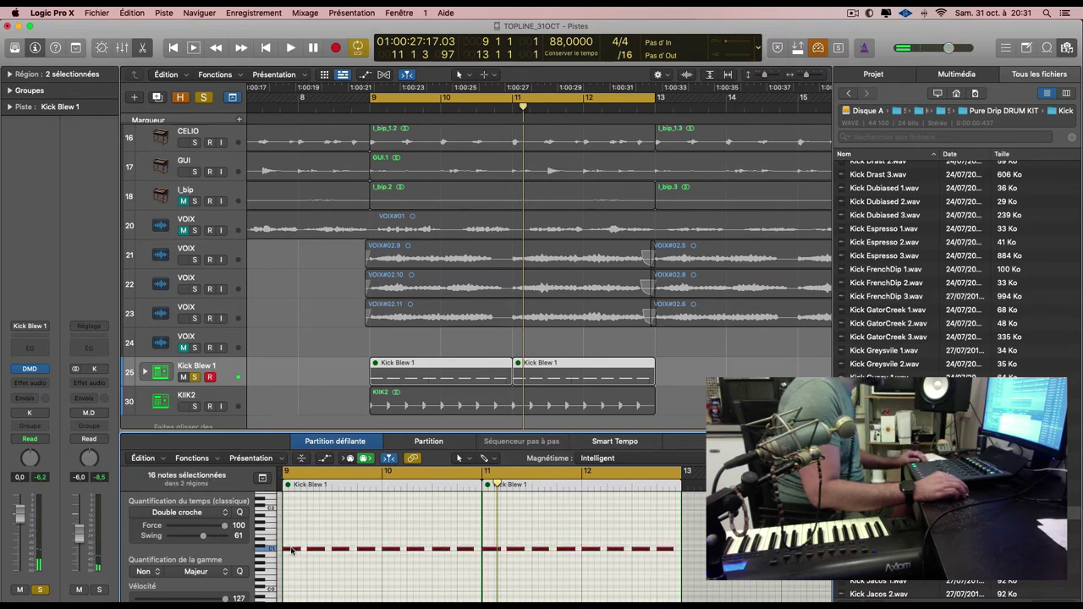
pyautogui.moveTo(292, 550); pyautogui.dragTo(319, 531)
pyautogui.press('space')
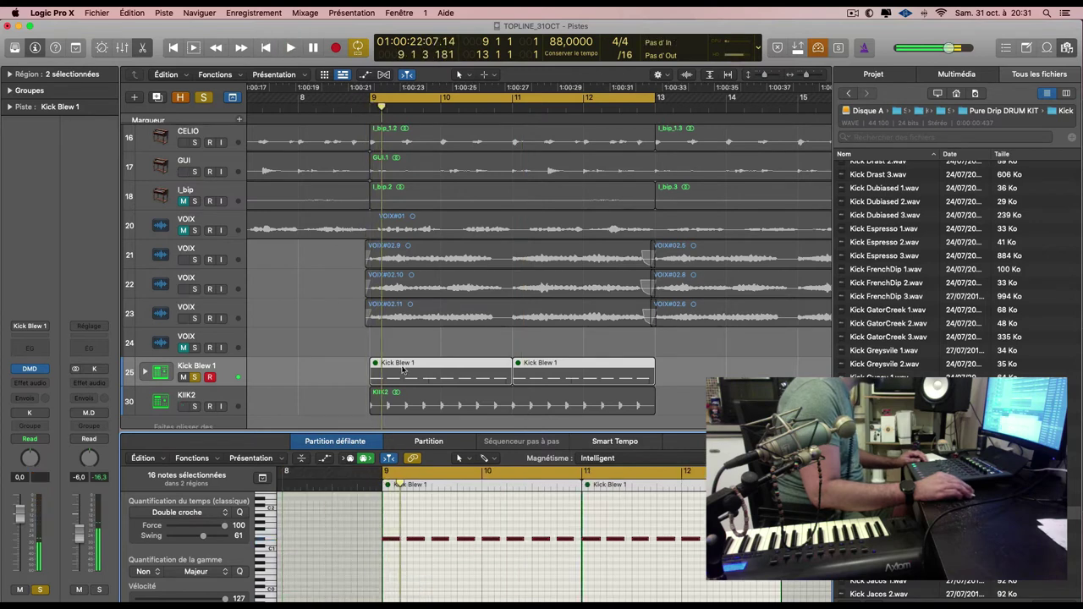
pyautogui.click(408, 373)
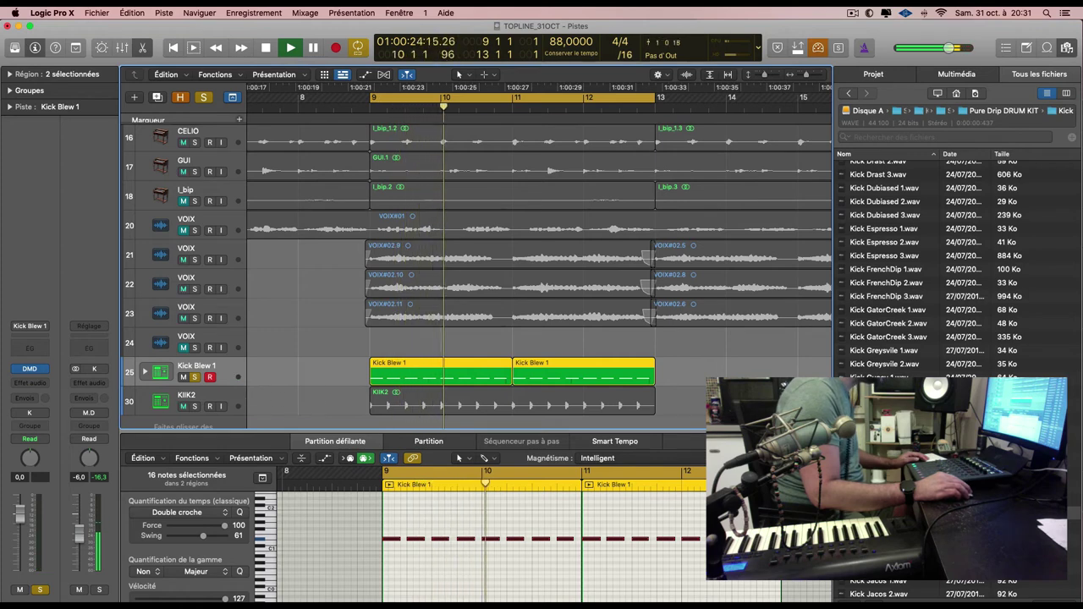
pyautogui.moveTo(389, 542); pyautogui.dragTo(391, 549)
pyautogui.press('space')
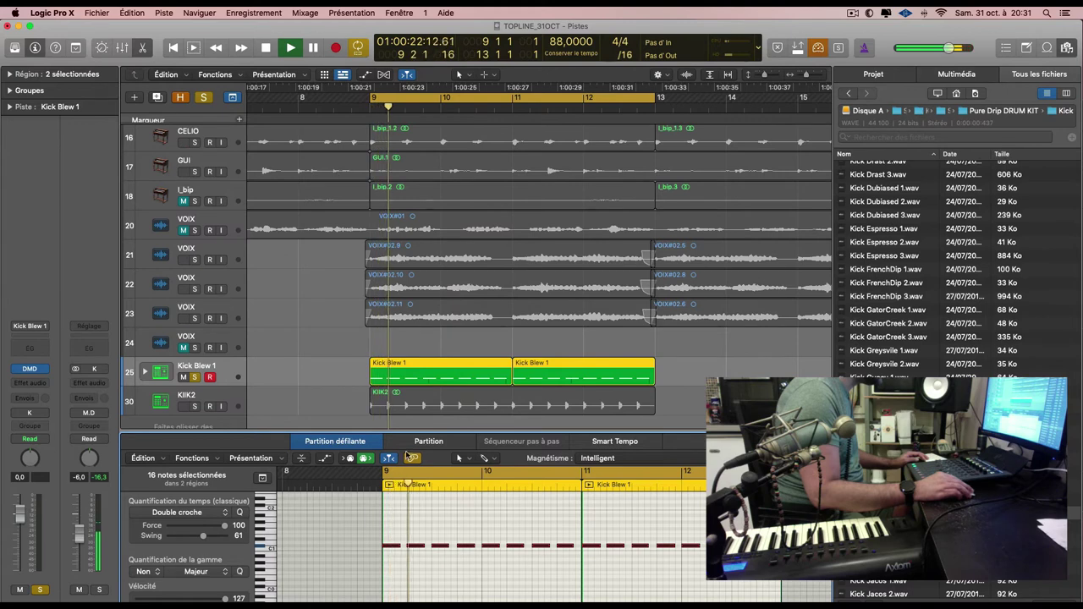
# Solo the KIIK2 track and compare it with and without the Kick Blew 1 track.
pyautogui.click(195, 406)
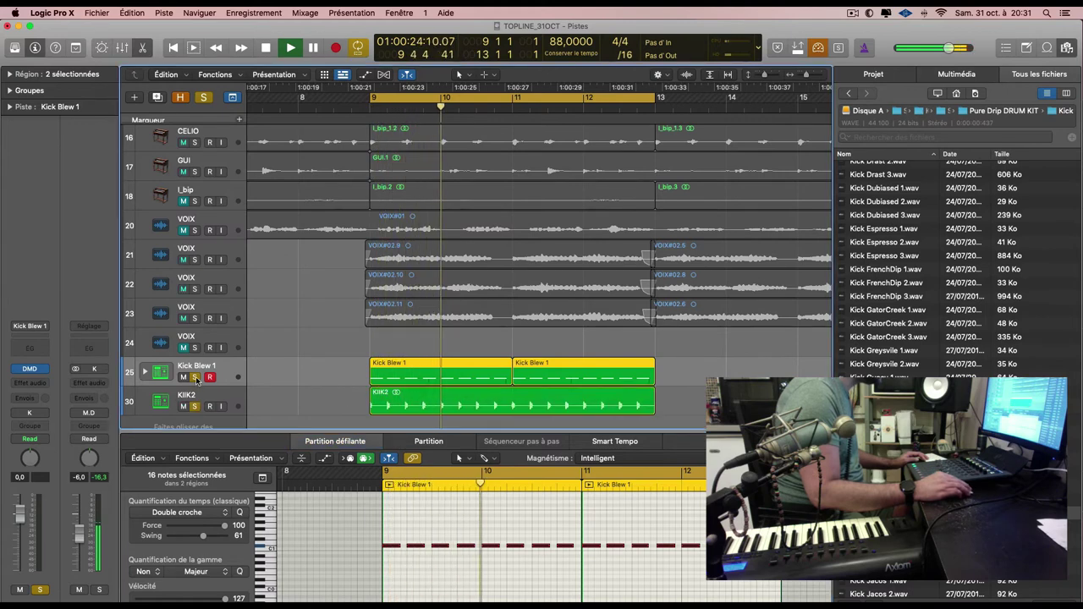
pyautogui.click(194, 377)
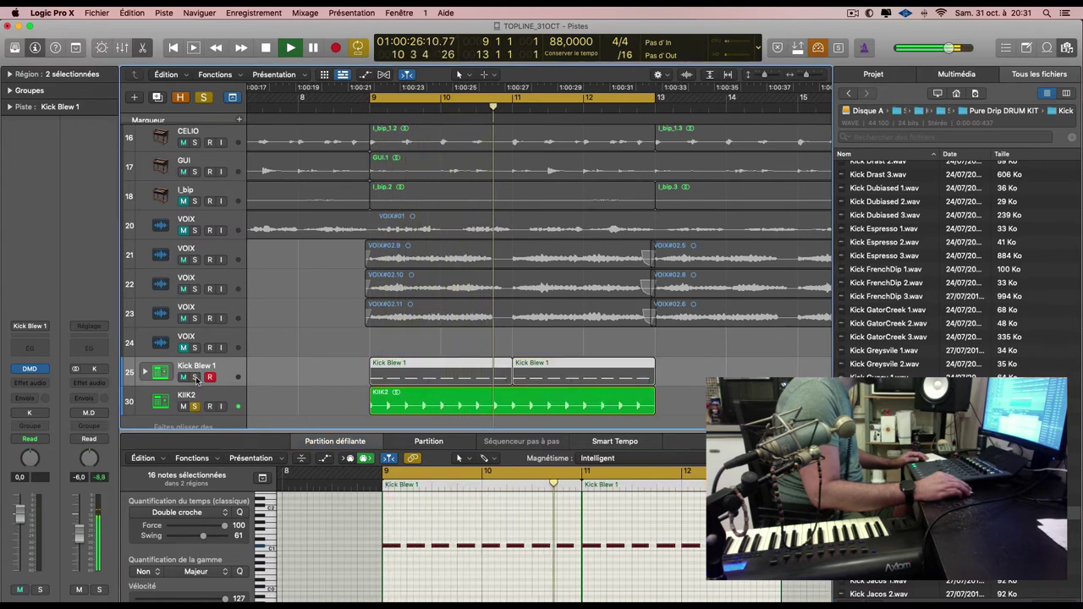
pyautogui.click(194, 377)
pyautogui.moveTo(386, 549); pyautogui.dragTo(387, 549)
# Bounce both Kick Blew 1 regions in place to a new track named KIK3, solo it and play it back.
pyautogui.rightClick(413, 365)
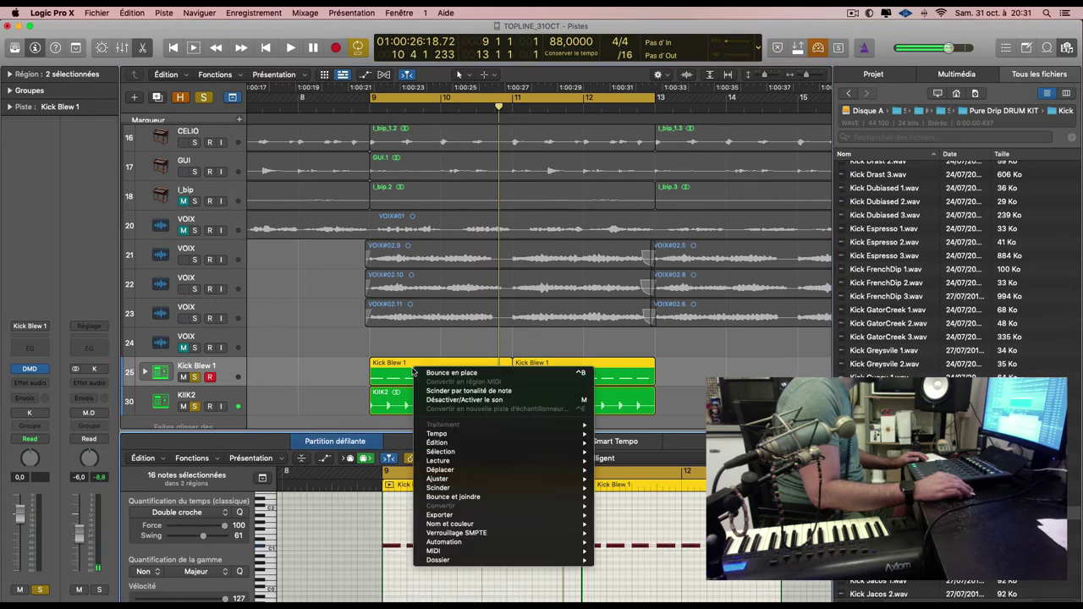
pyautogui.click(448, 374)
pyautogui.write('KIK3')
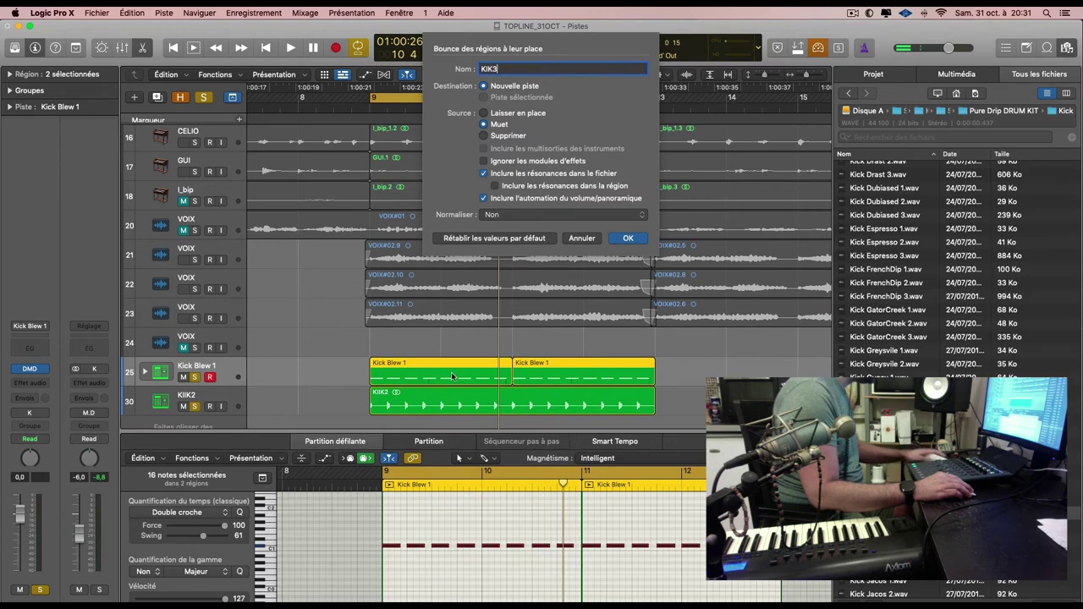
pyautogui.press('Return')
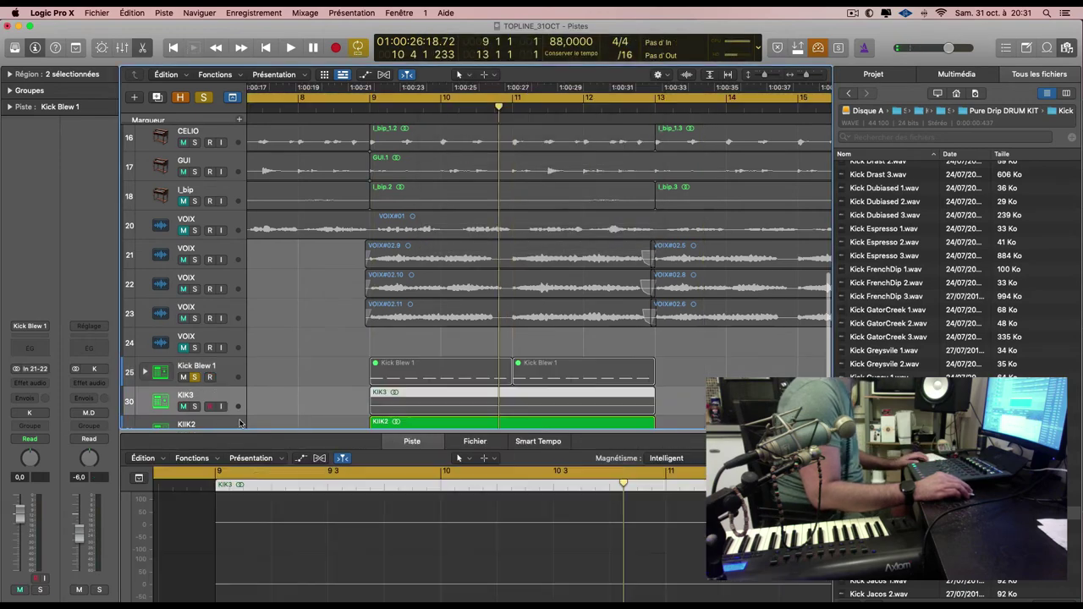
pyautogui.click(196, 407)
pyautogui.scroll(-3, 202, 381)
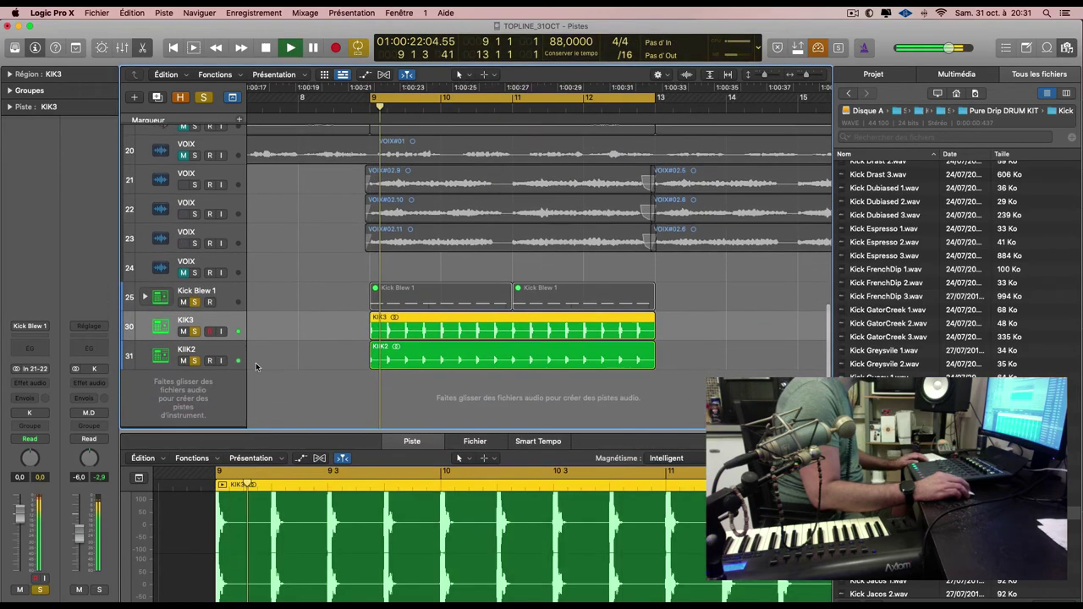
# Move the KIIK2 and KIK3 tracks up the track list and order the kicks as KIK1, KIIK2, KIK3.
pyautogui.hscroll(-5, 212, 358)
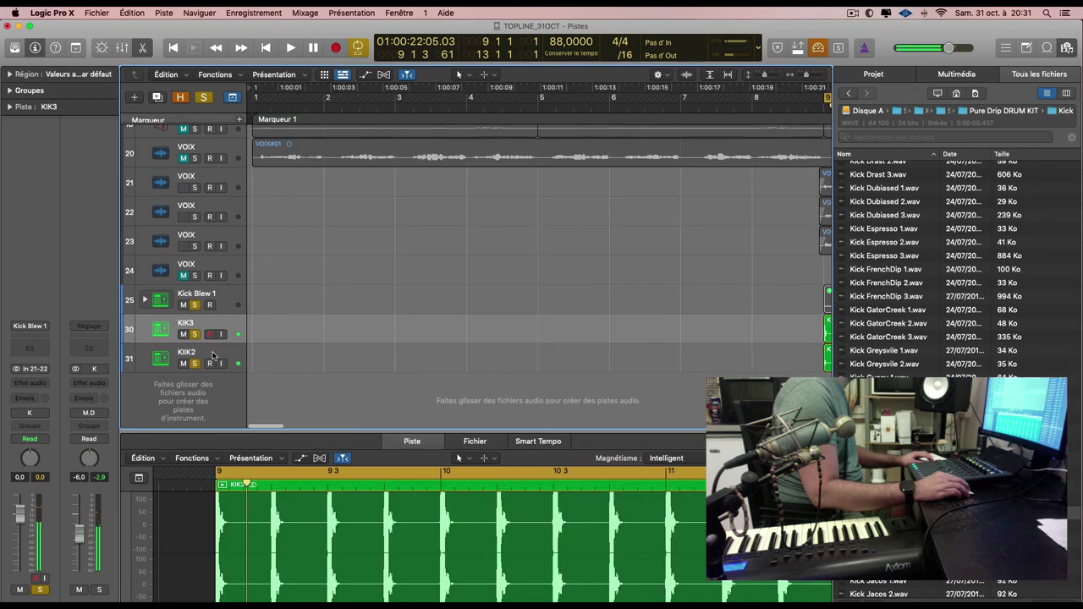
pyautogui.click(212, 358)
pyautogui.scroll(-5, 367, 362)
pyautogui.keyDown('ctrl'); pyautogui.keyDown('alt'); pyautogui.click(367, 363); pyautogui.keyUp('alt'); pyautogui.keyUp('ctrl')
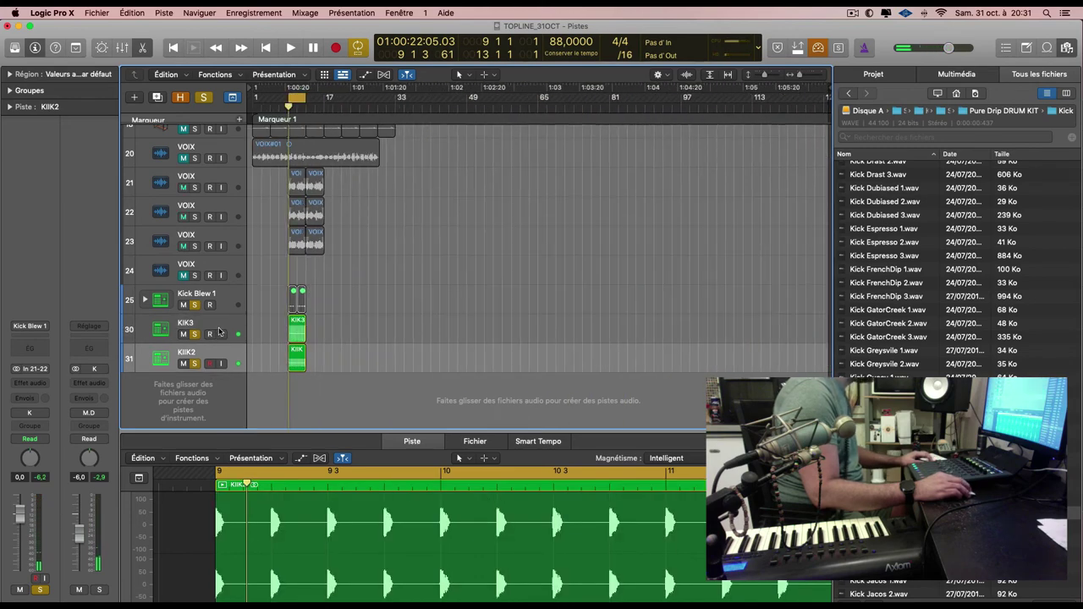
pyautogui.keyDown('shift'); pyautogui.click(219, 331); pyautogui.keyUp('shift')
pyautogui.moveTo(222, 331); pyautogui.dragTo(292, 247)
pyautogui.scroll(6, 267, 248)
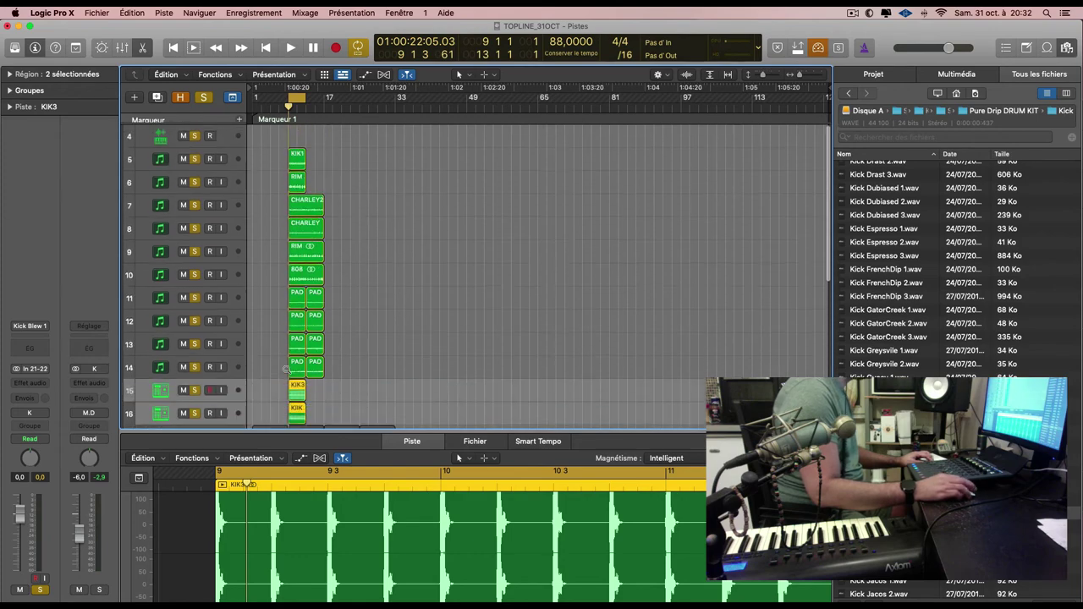
pyautogui.moveTo(240, 260); pyautogui.dragTo(233, 141)
pyautogui.press('super+Down')
pyautogui.scroll(8, 331, 184)
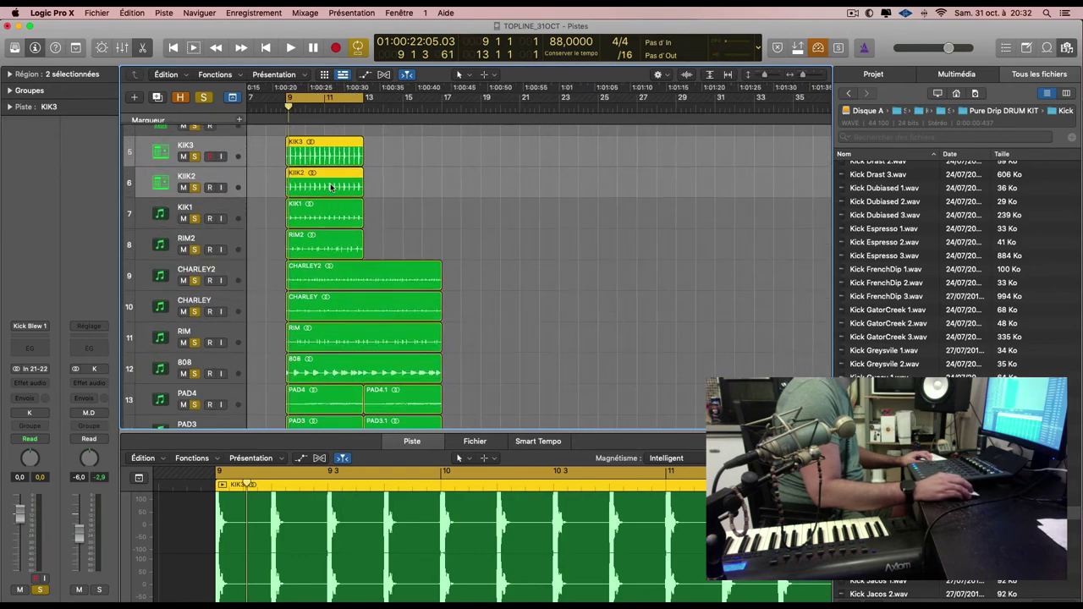
pyautogui.moveTo(246, 240); pyautogui.dragTo(222, 180)
pyautogui.moveTo(224, 221); pyautogui.dragTo(200, 245)
# Play the loop with KIIK2 soloed and panned to -5, toggle KIK3 to compare, and leave KIK3 soloed.
pyautogui.press('space')
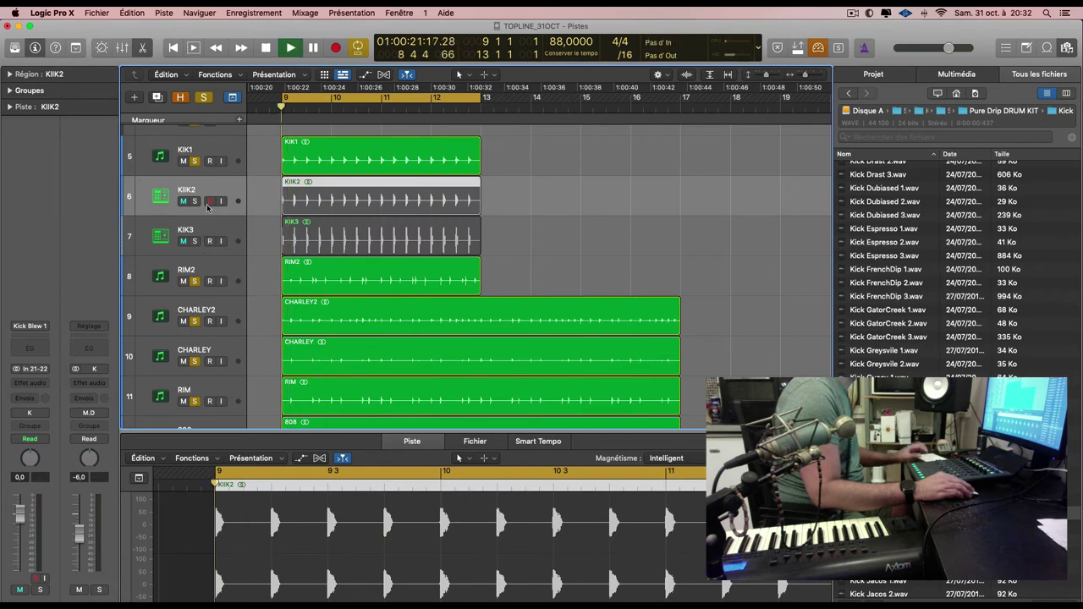
pyautogui.click(196, 201)
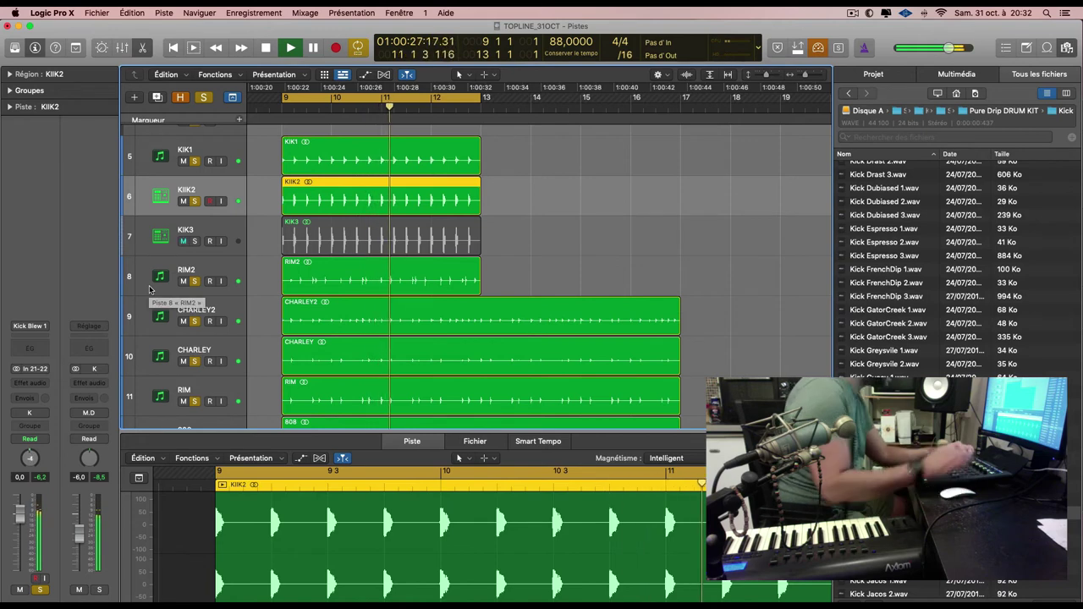
pyautogui.hotkey('ctrl', 'm')
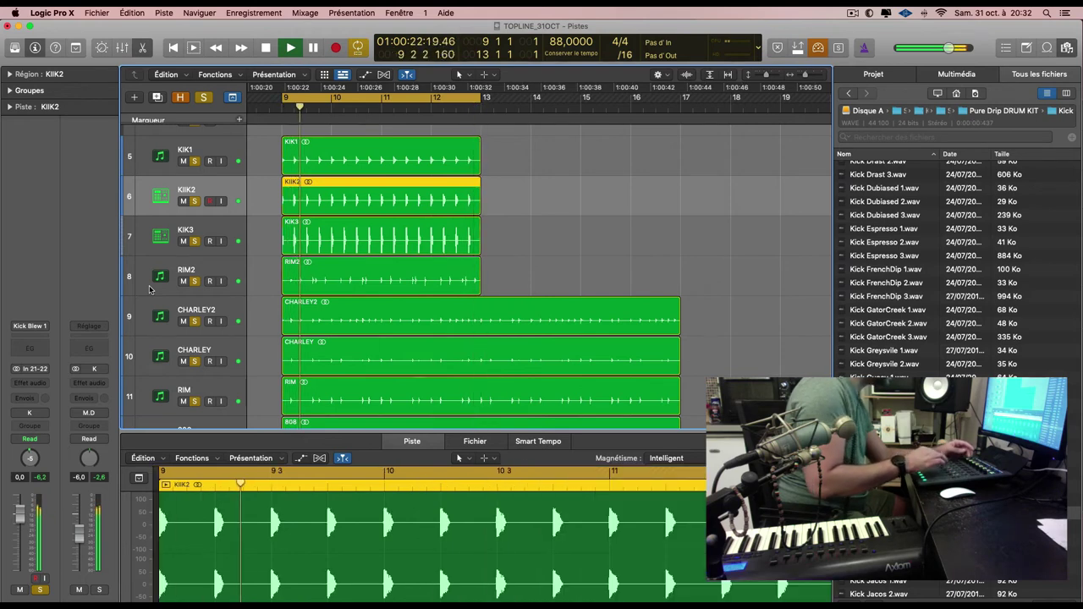
pyautogui.hotkey('ctrl', 'm')
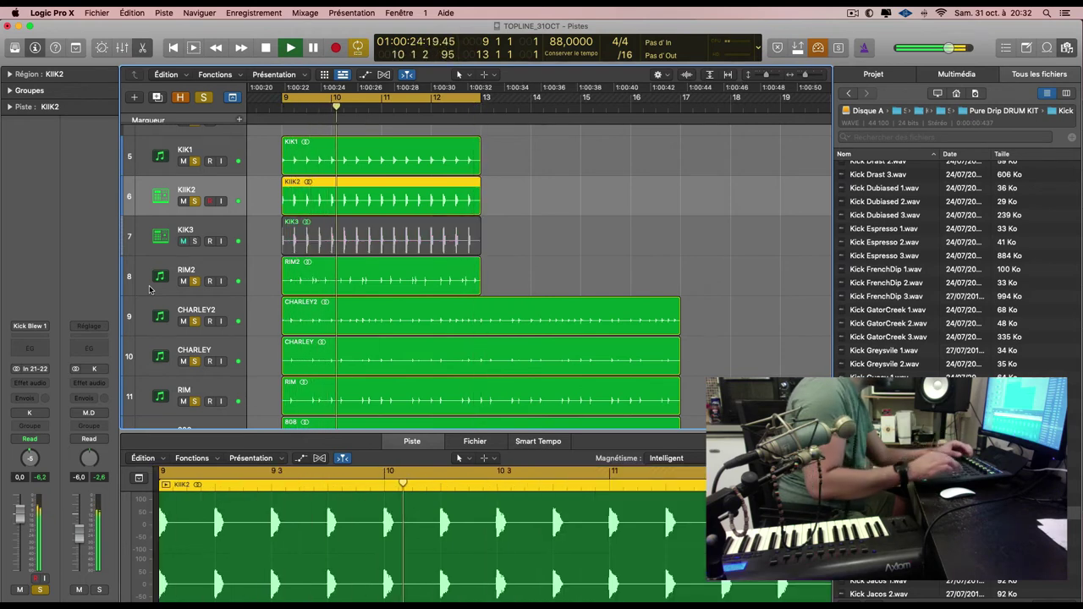
pyautogui.hotkey('ctrl', 'm')
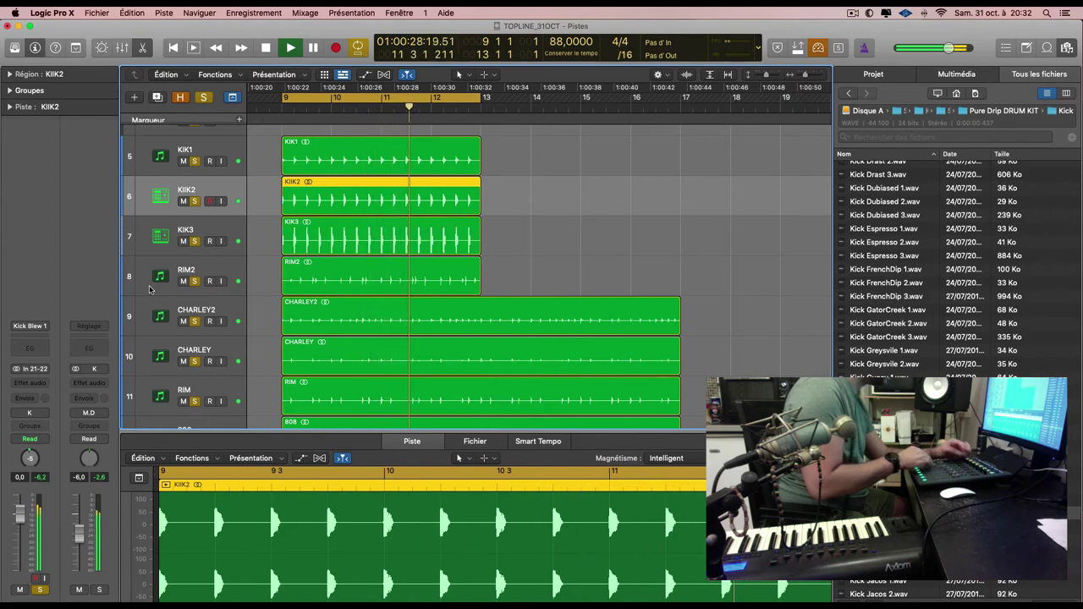
# Select the KIK1, KIIK2, KIK3 and RIM2 regions and repeat them once to fill bars 13 to 17.
pyautogui.press('Down')
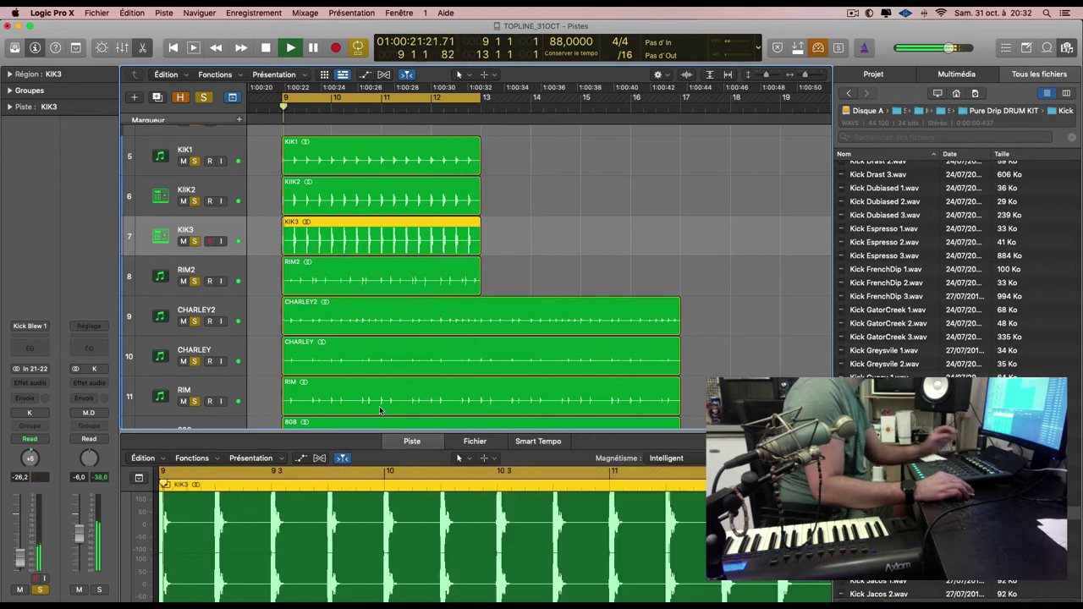
pyautogui.press('z')
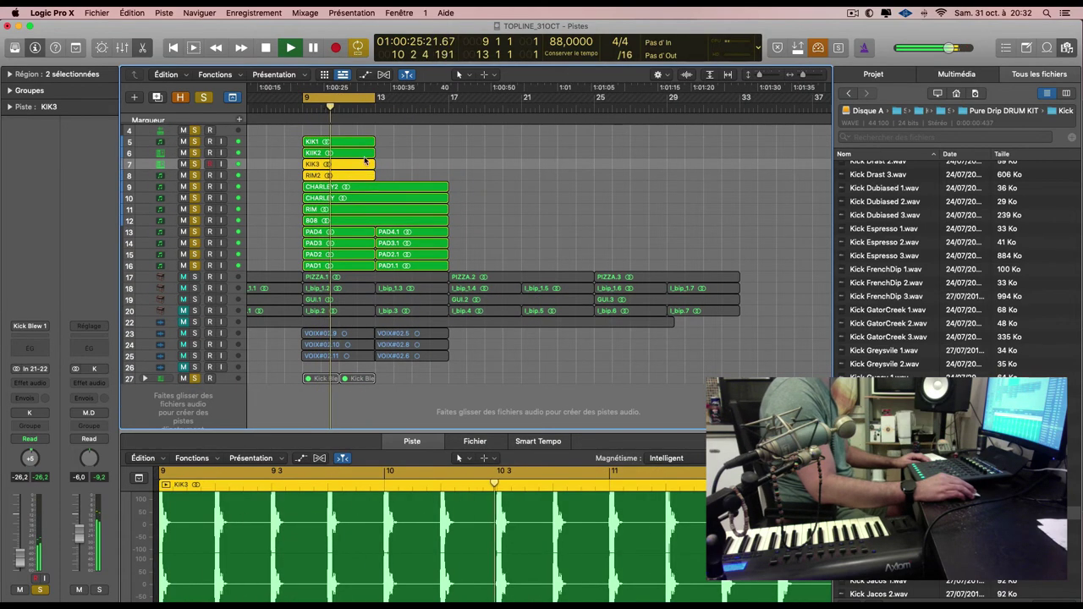
pyautogui.click(317, 153)
pyautogui.moveTo(304, 138); pyautogui.dragTo(427, 178)
pyautogui.press('super+Left')
pyautogui.press('super+Left')
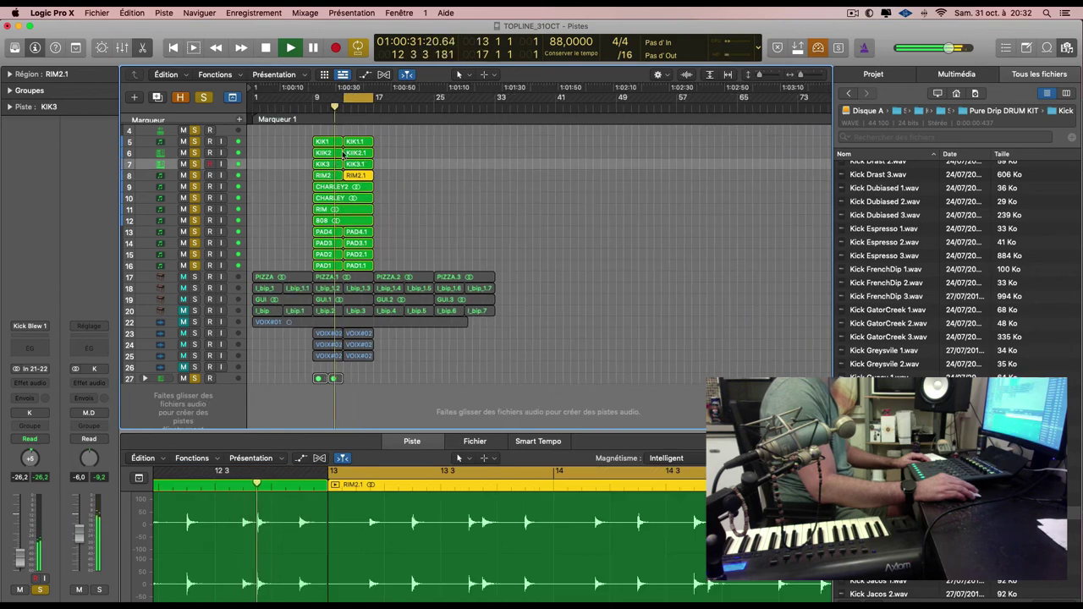
# Solo the first VOIX track and the GUI track, and take the four PAD tracks out of solo.
pyautogui.press('super+Left')
pyautogui.click(269, 132)
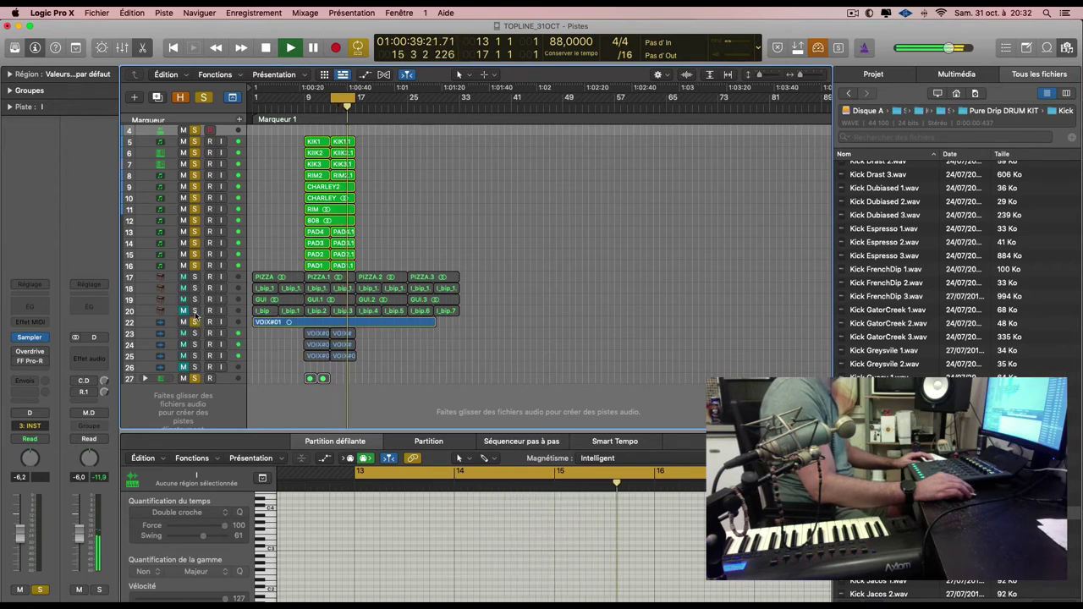
pyautogui.moveTo(196, 270); pyautogui.dragTo(197, 290)
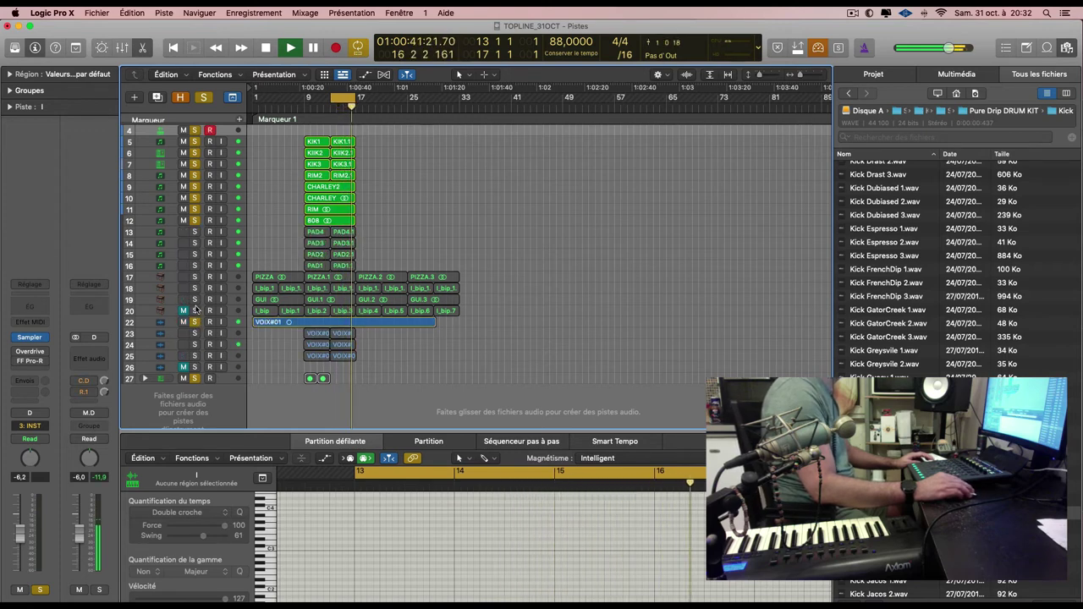
pyautogui.click(194, 300)
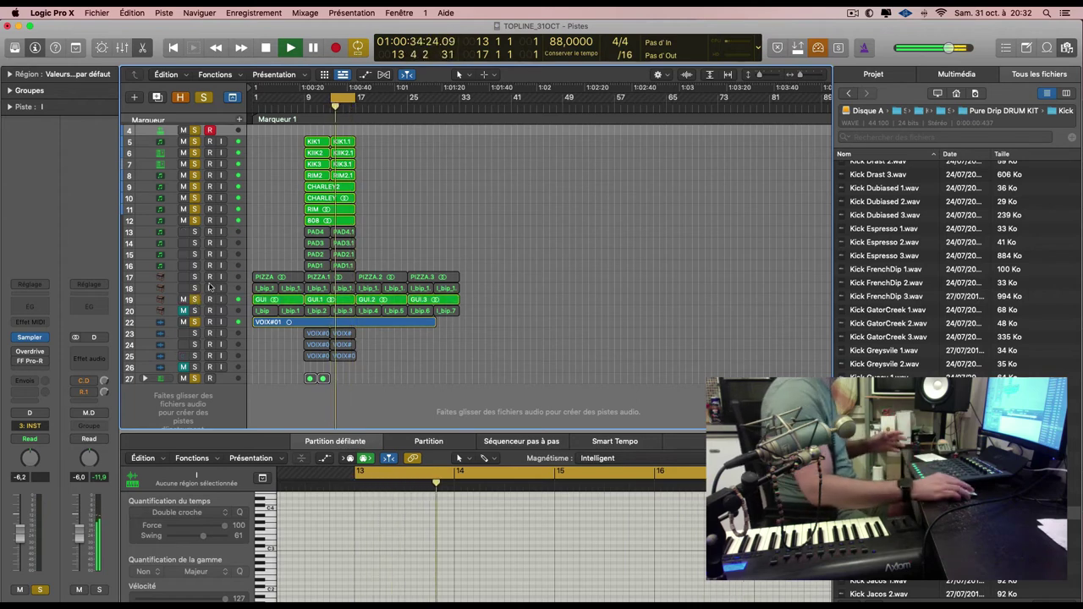
# Duplicate the kick, rim, charley and 808 regions to cover bars 1 to 33, and set the cycle range from bar 1 to 29.
pyautogui.moveTo(361, 218); pyautogui.dragTo(367, 146)
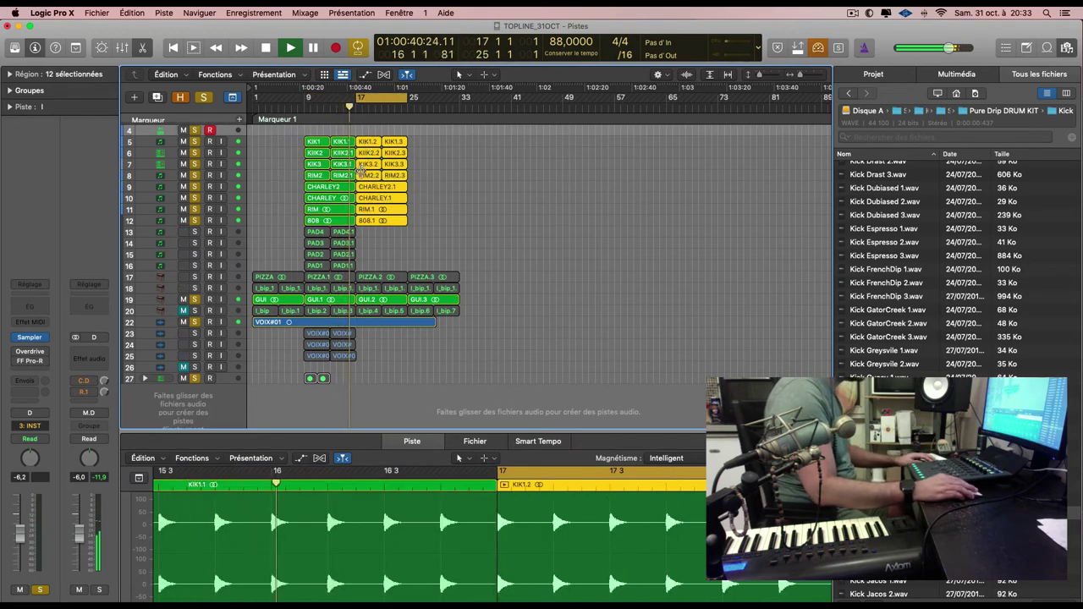
pyautogui.click(138, 326)
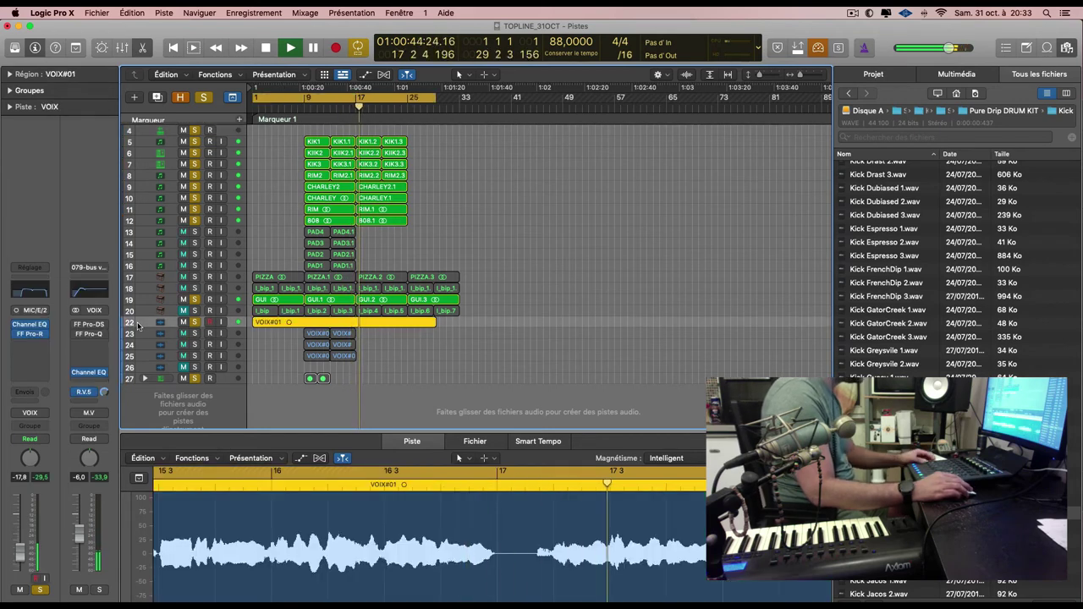
pyautogui.moveTo(420, 215); pyautogui.dragTo(264, 146)
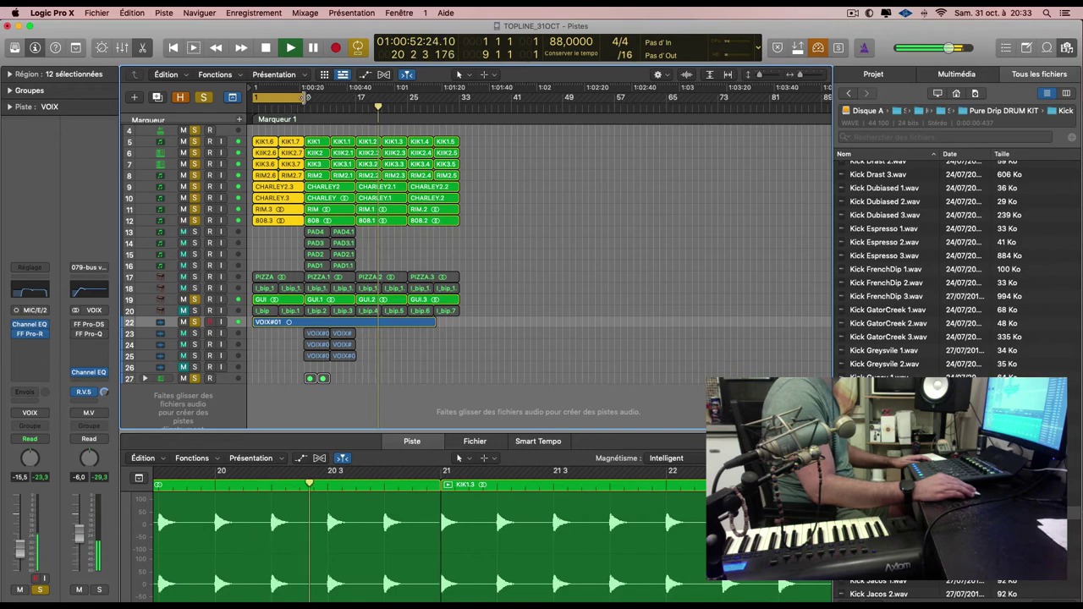
pyautogui.moveTo(303, 97); pyautogui.dragTo(434, 99)
pyautogui.scroll(3, 480, 272)
pyautogui.scroll(2, 480, 271)
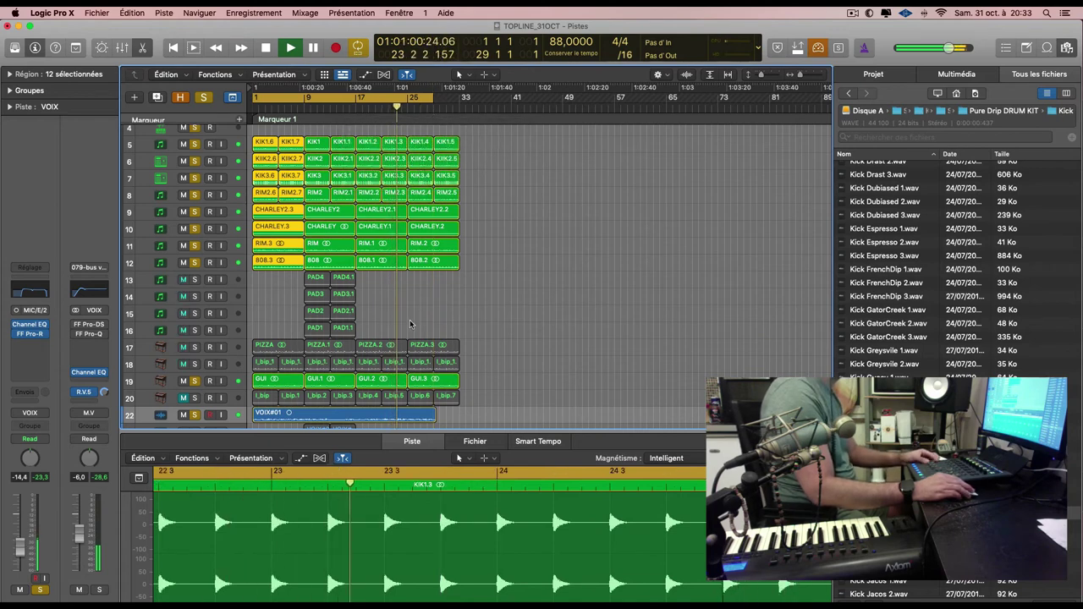
pyautogui.scroll(1, 294, 196)
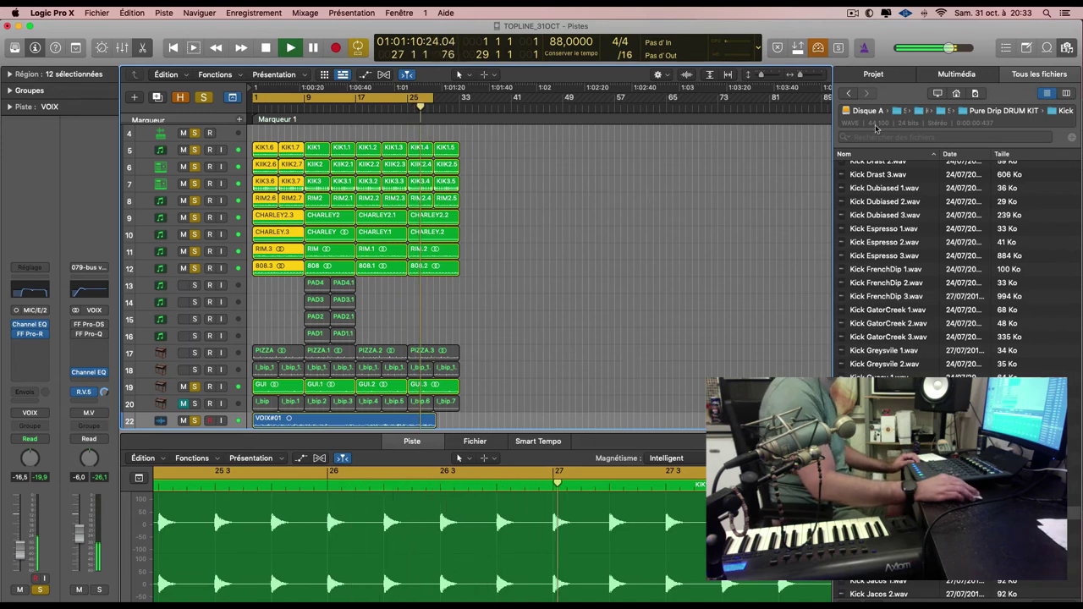
# Browse to the Percussion folder of Pure Drip DRUM KIT and audition DrumBreak Bitmap.wav and Perc OceanFloat 1.wav.
pyautogui.click(851, 95)
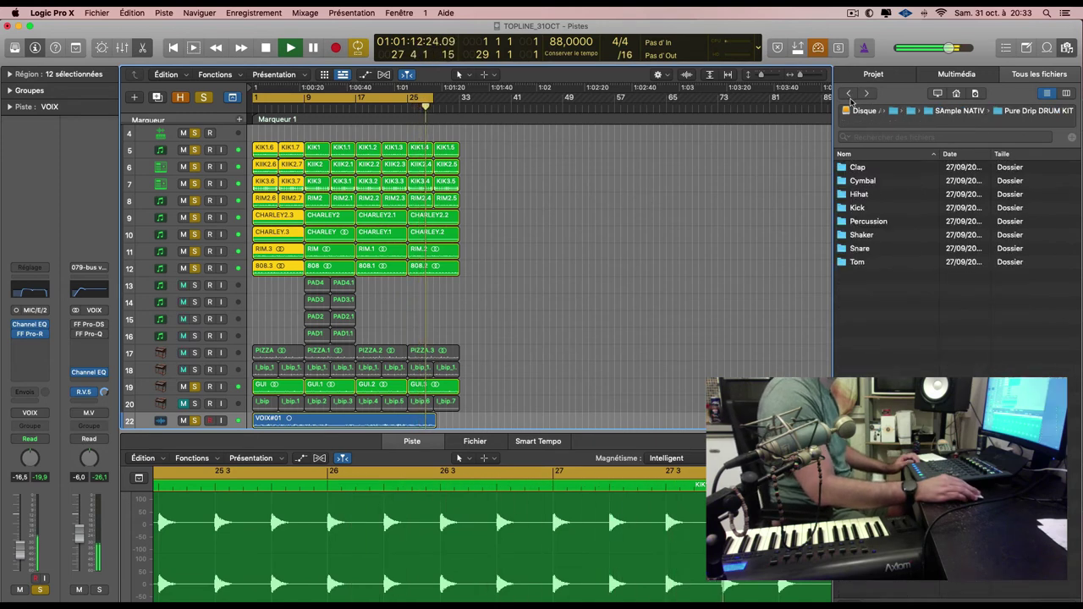
pyautogui.doubleClick(867, 221)
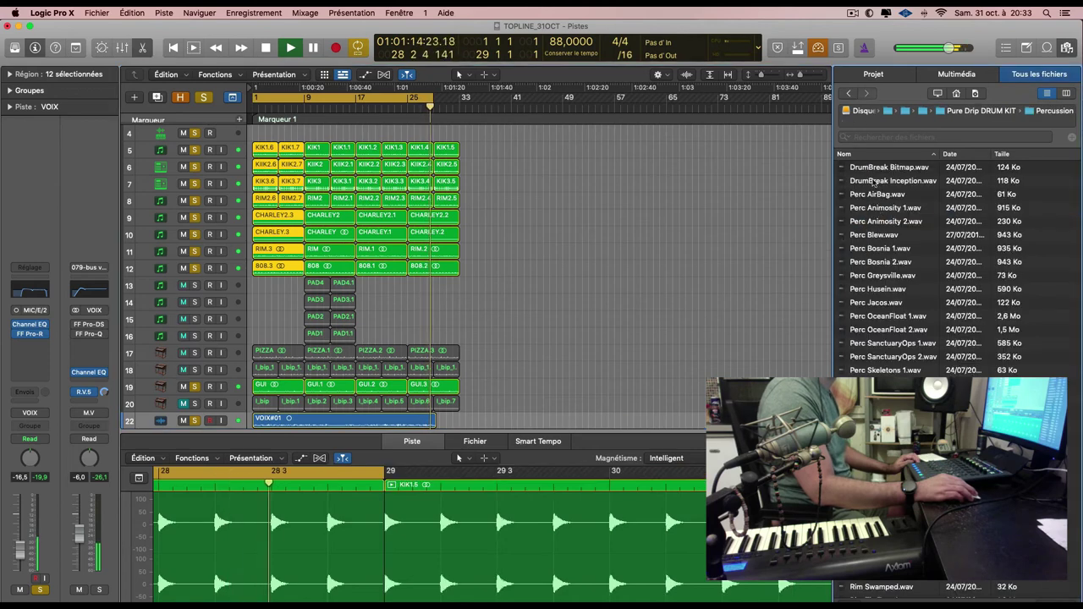
pyautogui.click(883, 169)
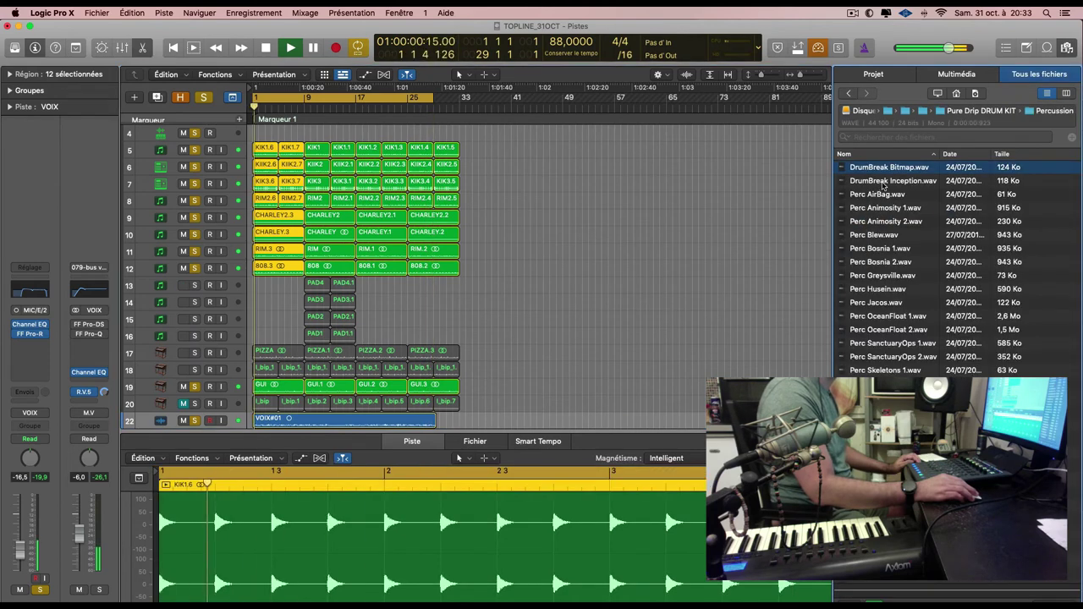
pyautogui.click(877, 317)
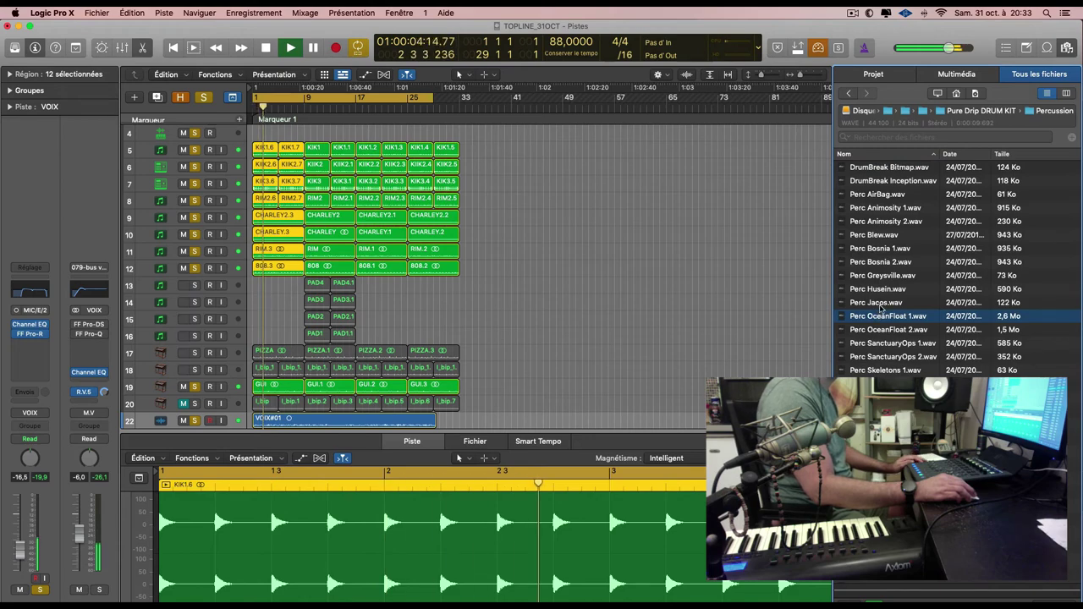
# Stop playback, then delete the Kick Blew 1 track together with its regions.
pyautogui.click(717, 296)
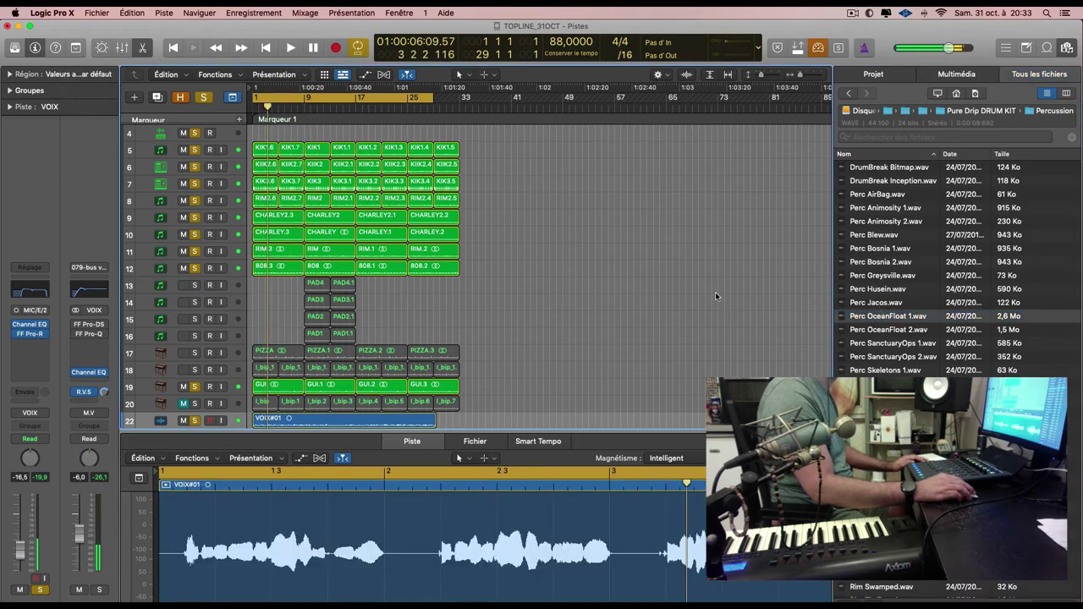
pyautogui.scroll(-3, 589, 291)
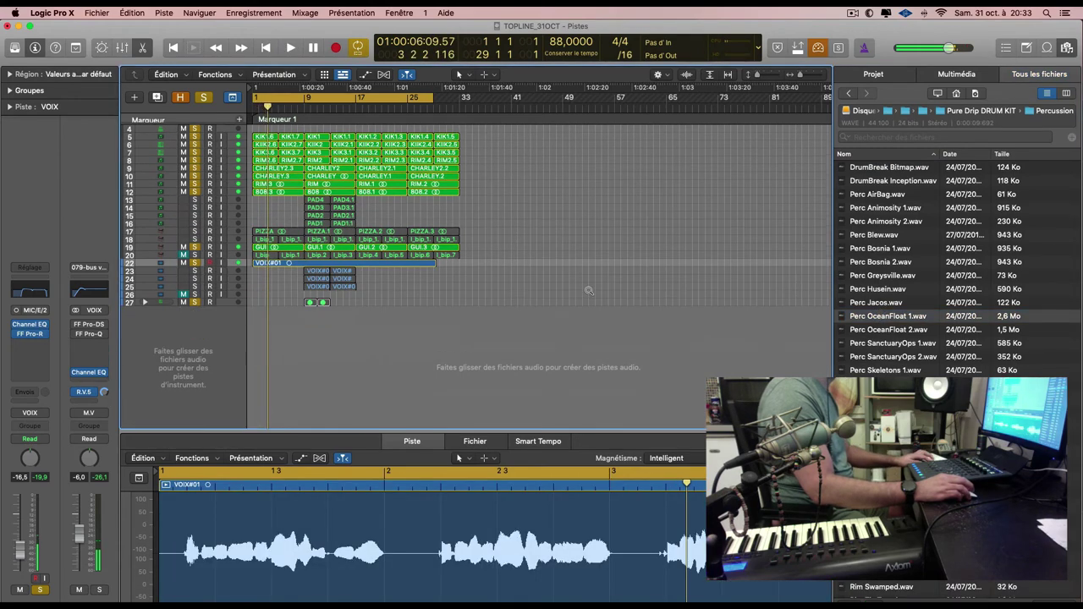
pyautogui.click(228, 305)
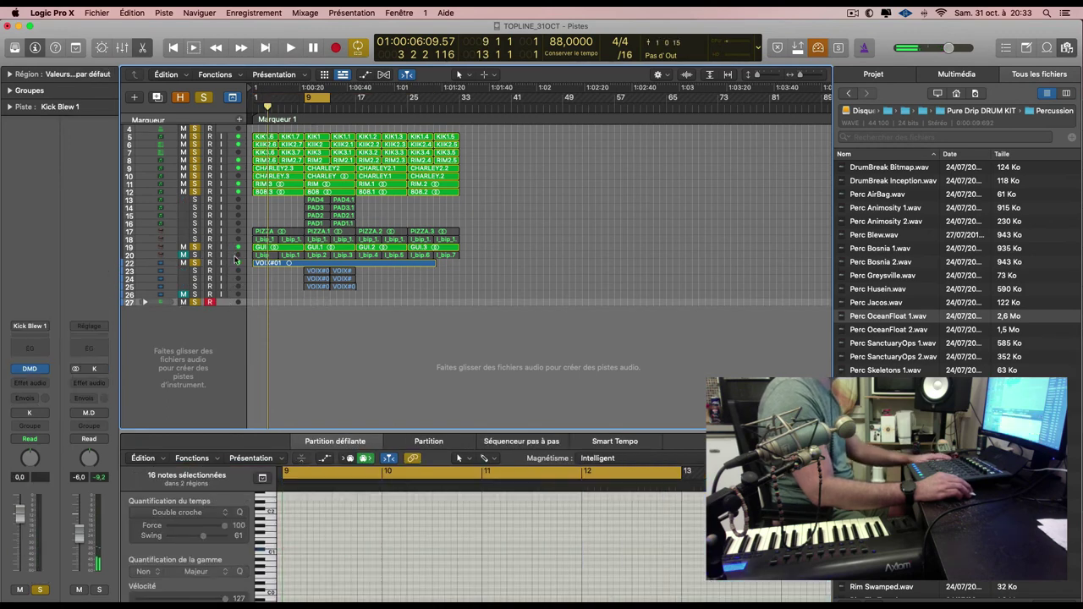
pyautogui.press('super+BackSpace')
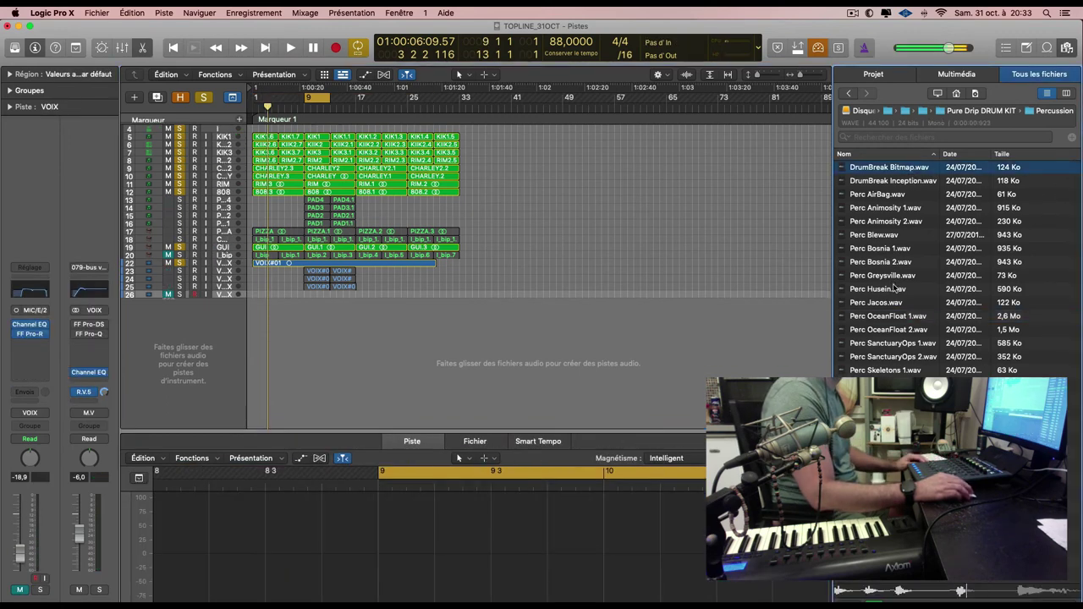
# Audition Perc Husein.wav and other percussion samples, then load Rim Mango 1.wav into a new Quick Sampler track.
pyautogui.click(889, 289)
pyautogui.moveTo(947, 600); pyautogui.dragTo(966, 600)
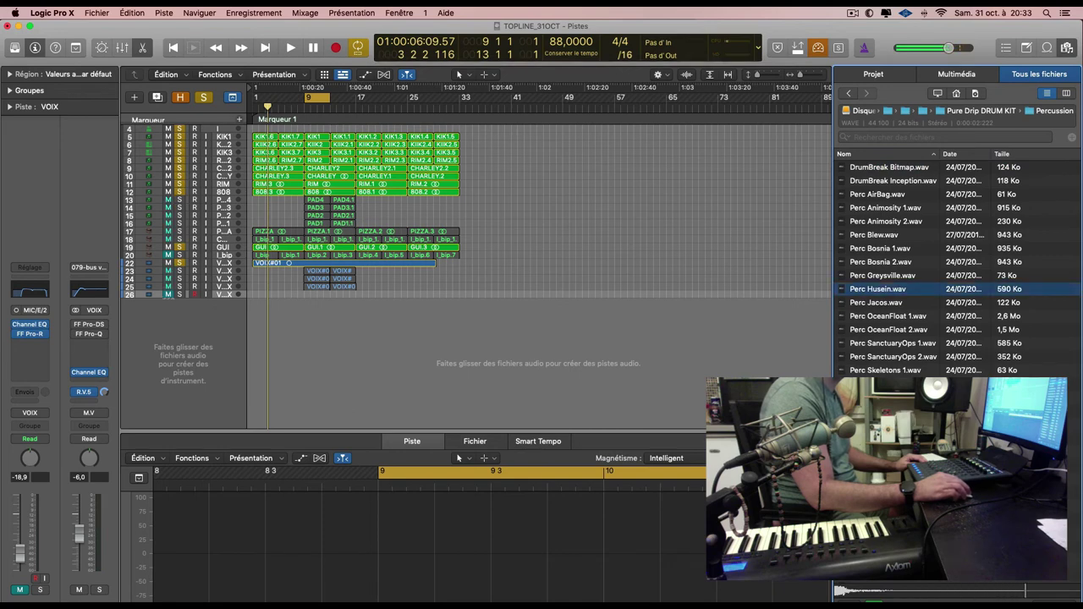
pyautogui.click(966, 532)
pyautogui.scroll(-1, 966, 532)
pyautogui.click(885, 491)
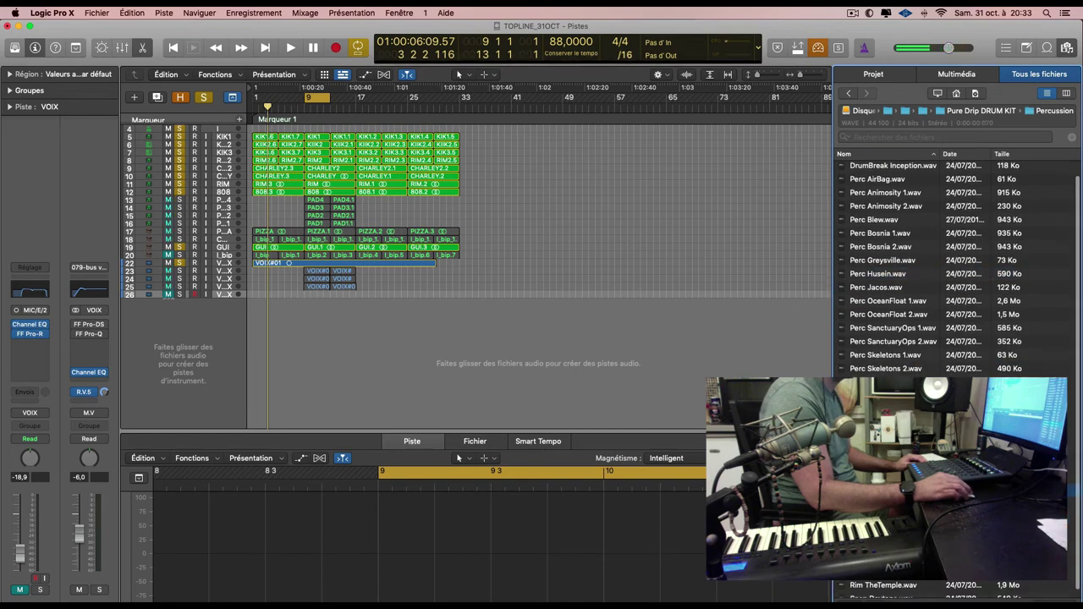
pyautogui.click(885, 464)
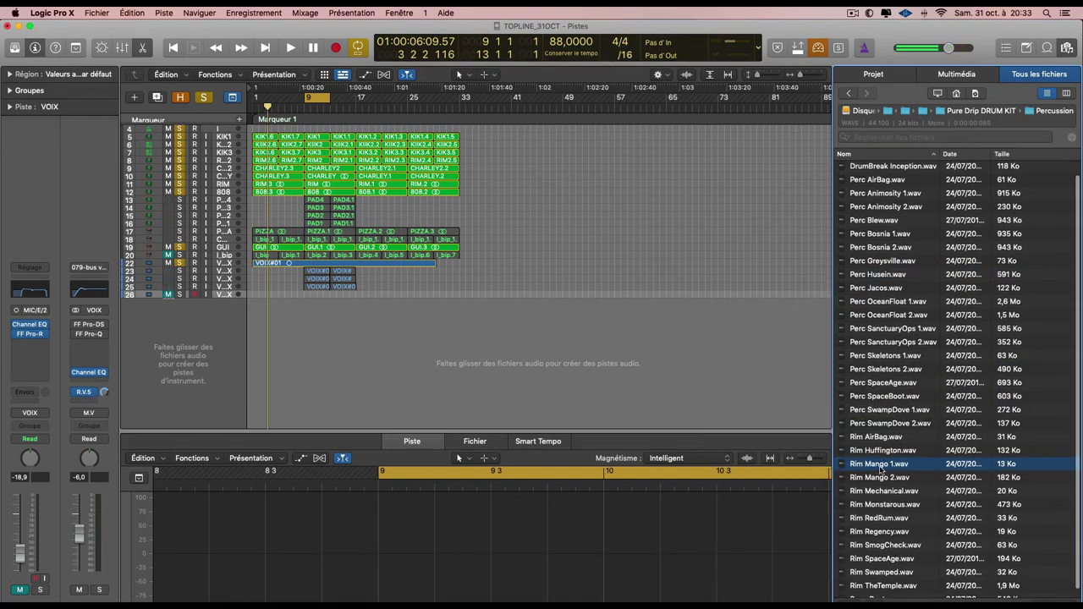
pyautogui.moveTo(882, 467); pyautogui.dragTo(216, 347)
pyautogui.moveTo(364, 337); pyautogui.dragTo(364, 337)
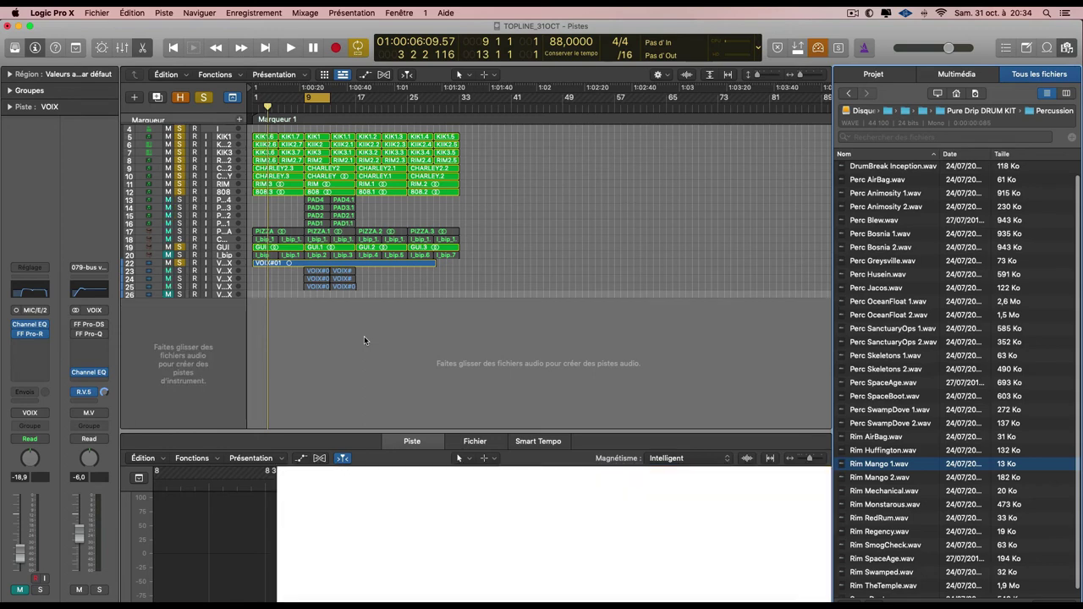
# Play the loop with the Rim Mango 1 track soloed to rehearse the part, then close Quick Sampler.
pyautogui.press('space')
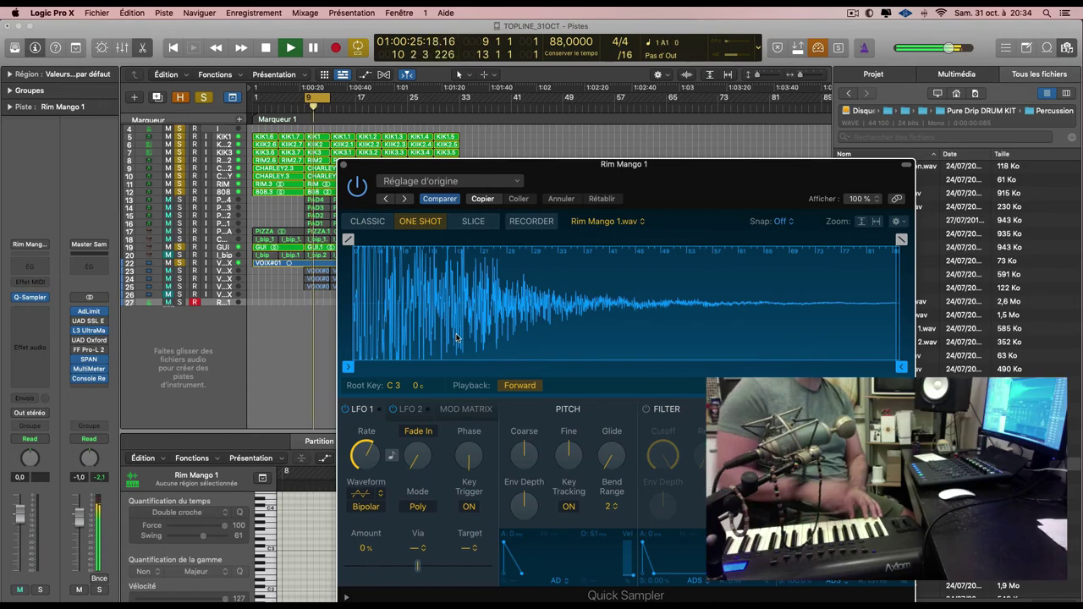
pyautogui.click(238, 302)
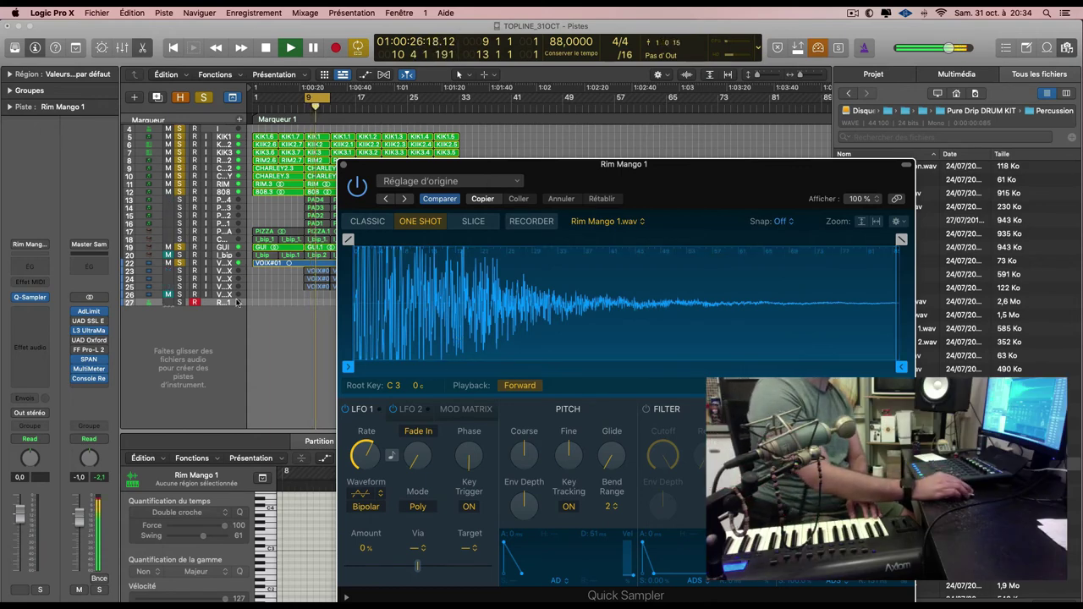
pyautogui.click(180, 302)
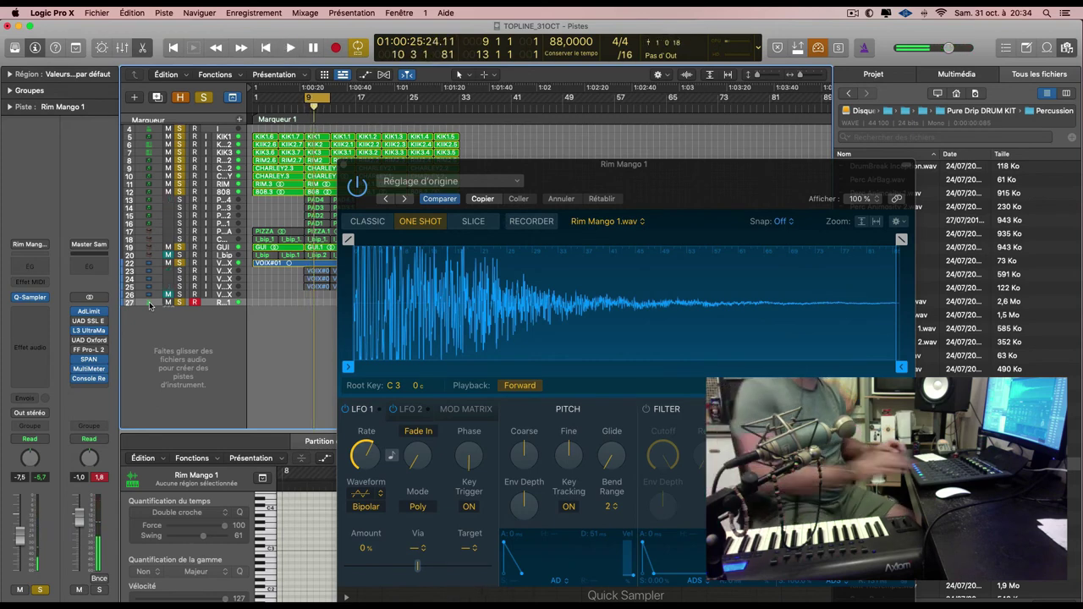
pyautogui.click(343, 164)
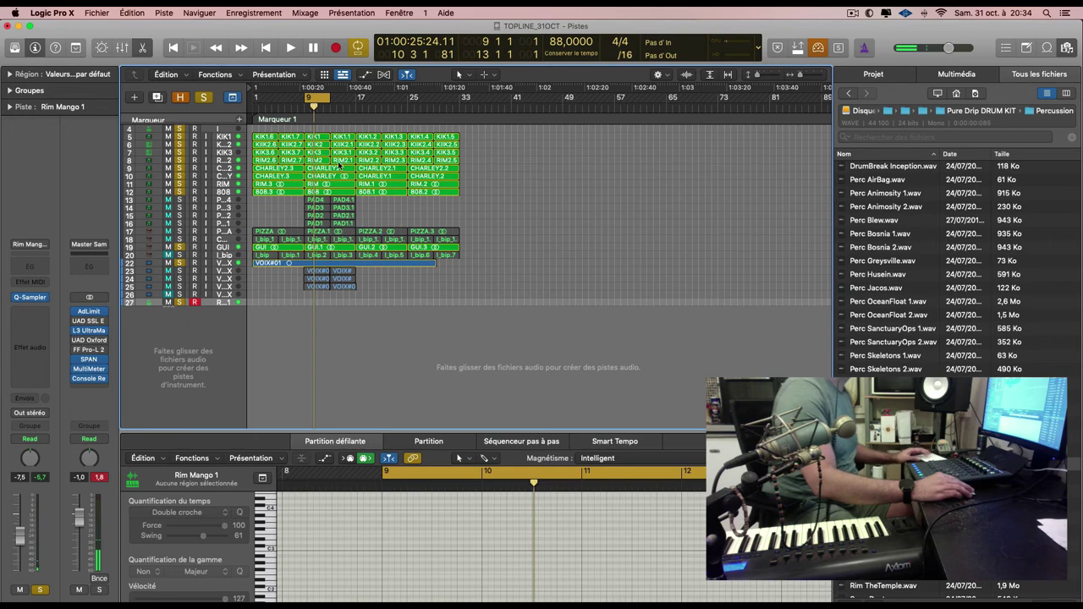
# Record a Rim Mango 1 part from near the start of the song to about bar 23.
pyautogui.click(260, 106)
pyautogui.press('r')
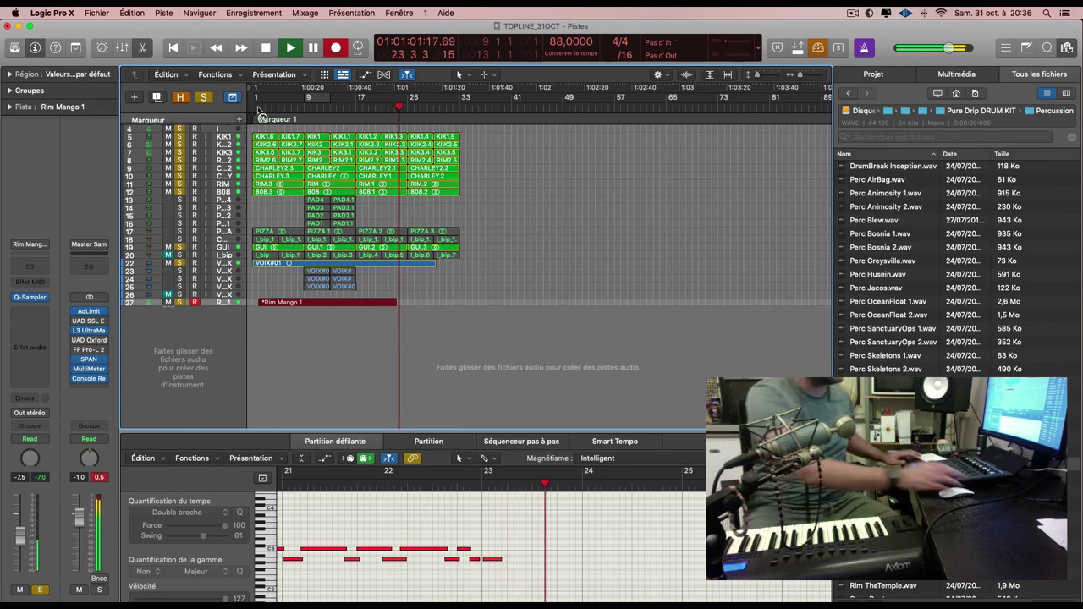
pyautogui.press('space')
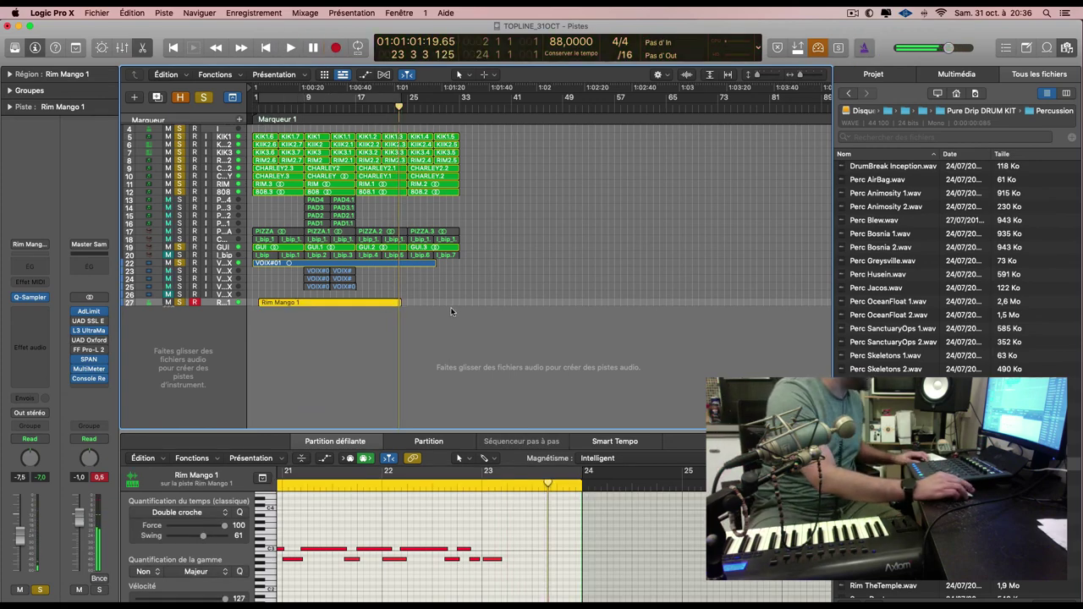
# Play back the end of the Rim Mango 1 take and remove the section from about bar 23 onwards.
pyautogui.scroll(8, 457, 310)
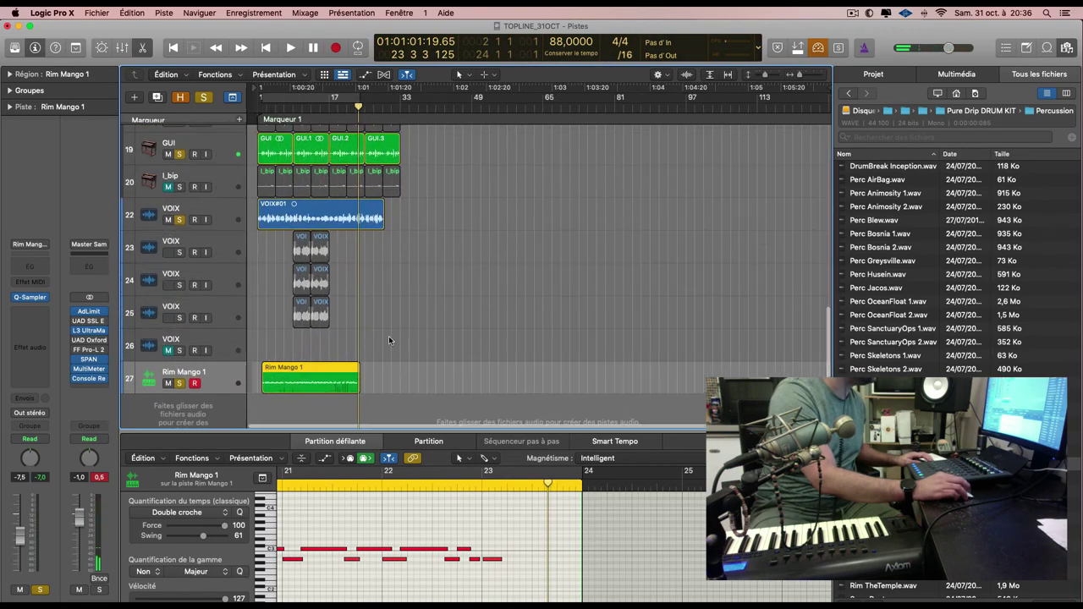
pyautogui.hscroll(1, 389, 340)
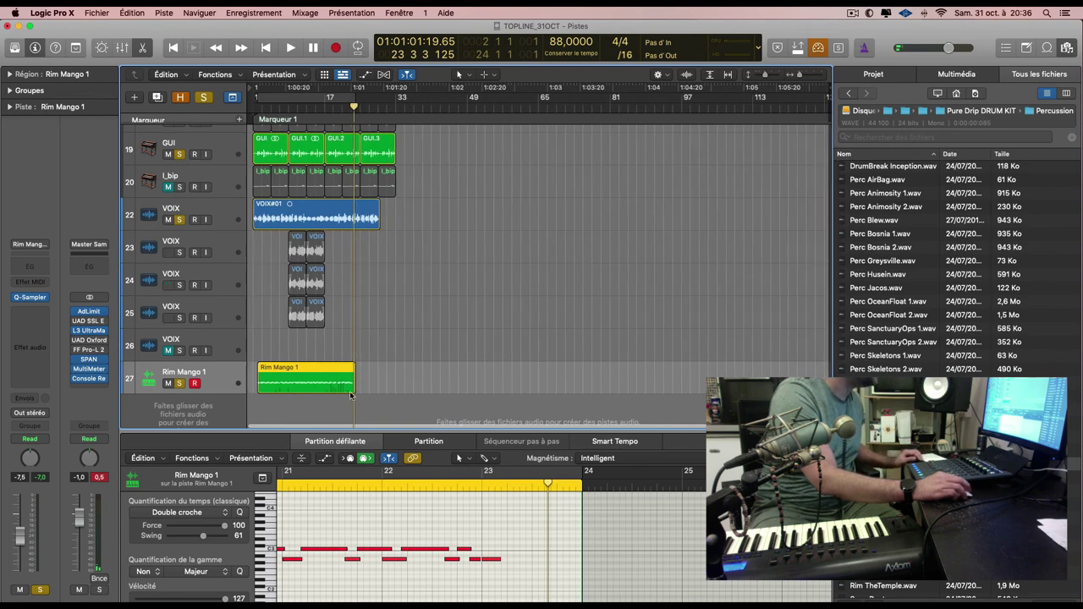
pyautogui.hscroll(-1, 437, 389)
pyautogui.hscroll(1, 440, 388)
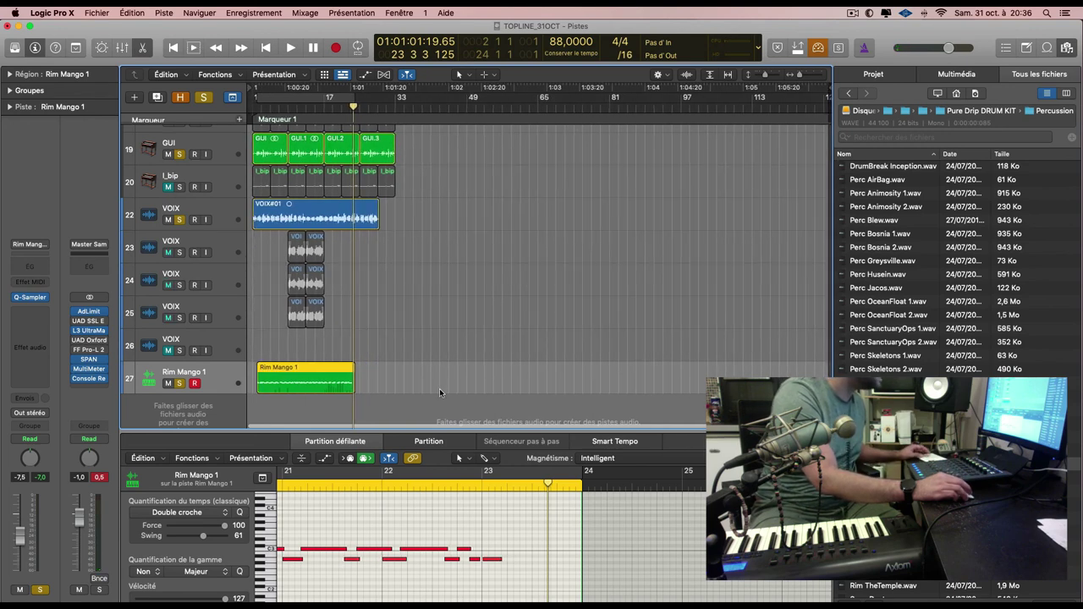
pyautogui.hscroll(-1, 447, 388)
pyautogui.hscroll(1, 448, 388)
pyautogui.scroll(6, 391, 384)
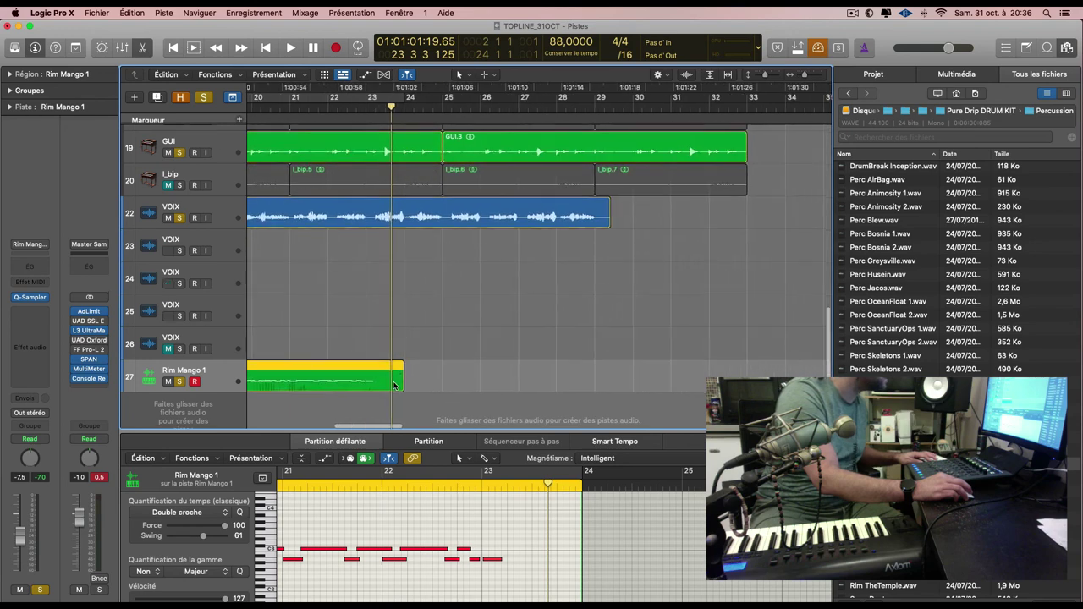
pyautogui.doubleClick(489, 108)
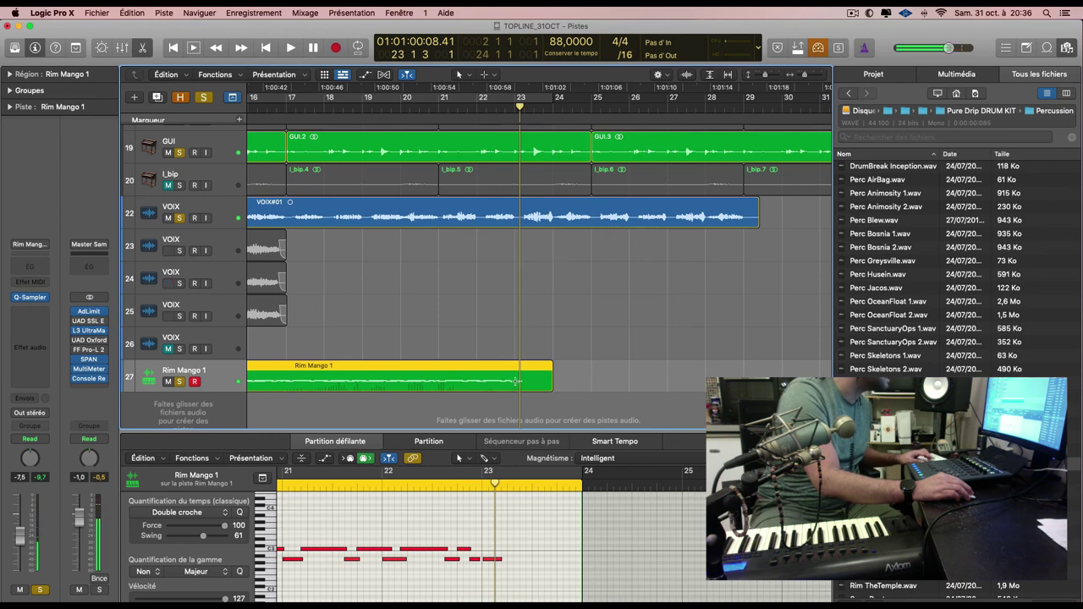
pyautogui.moveTo(515, 382); pyautogui.dragTo(577, 386)
pyautogui.press('BackSpace')
pyautogui.hscroll(-5, 572, 384)
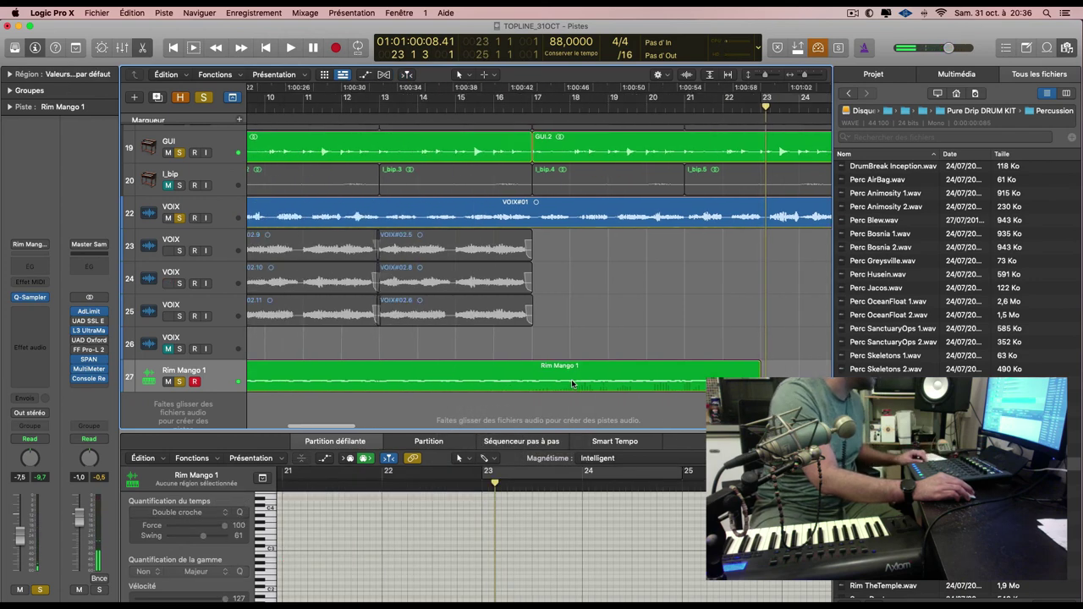
# Bounce the Rim Mango 1 region in place to a new track named SNARE, muting the source region.
pyautogui.hscroll(-5, 572, 384)
pyautogui.click(397, 373)
pyautogui.hotkey('shift', 'space')
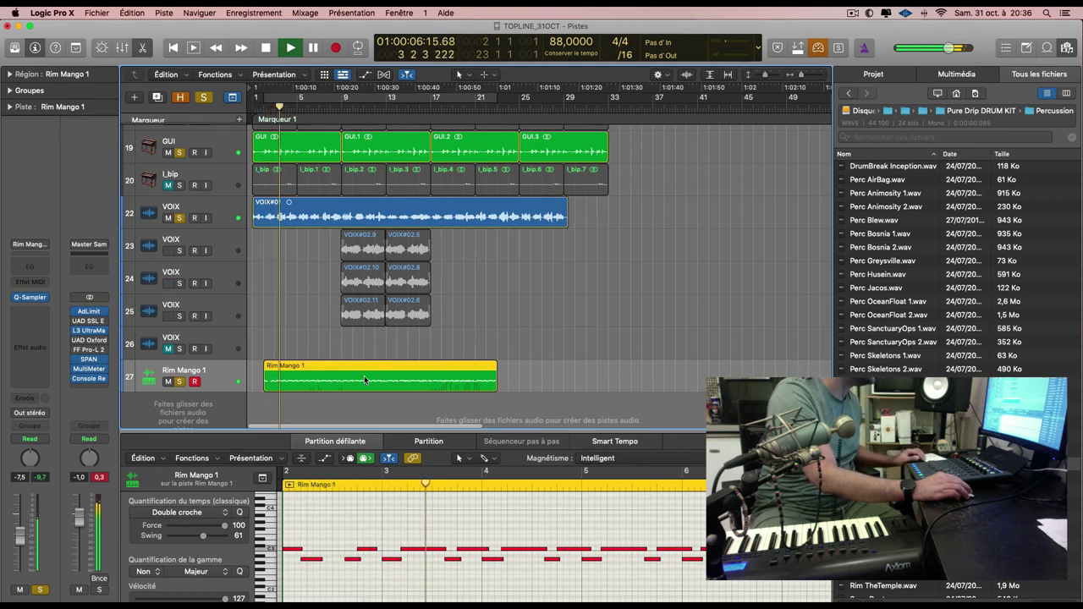
pyautogui.rightClick(364, 377)
pyautogui.click(415, 383)
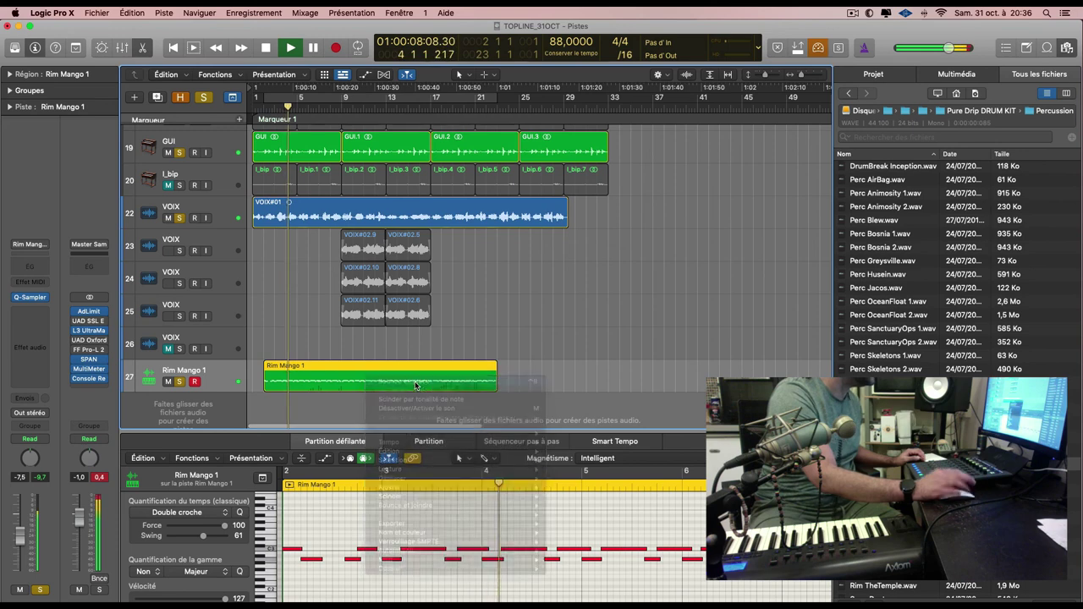
pyautogui.write('SNARE')
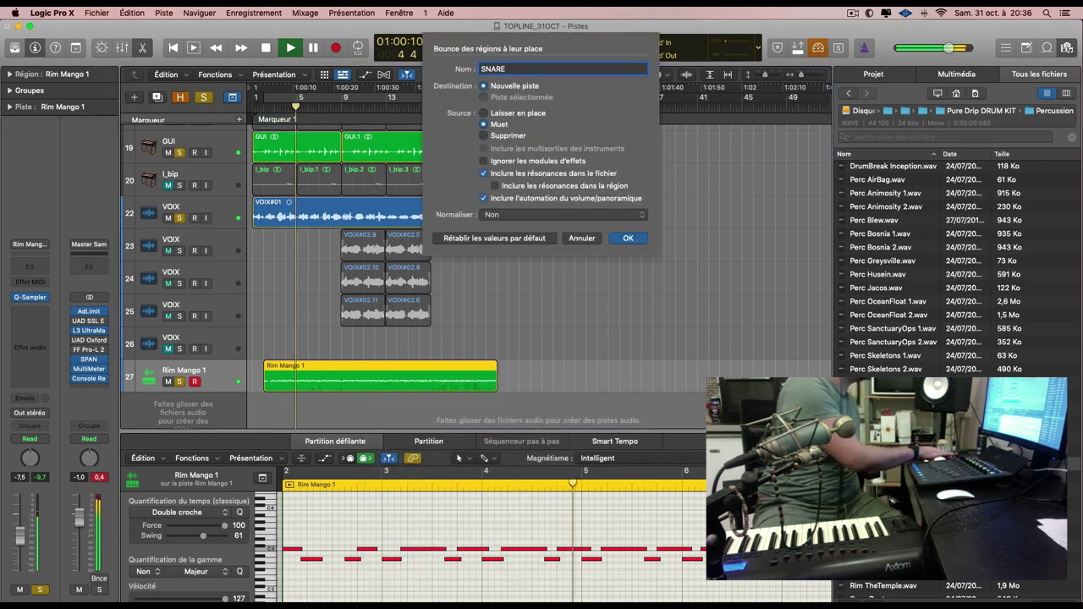
pyautogui.press('Return')
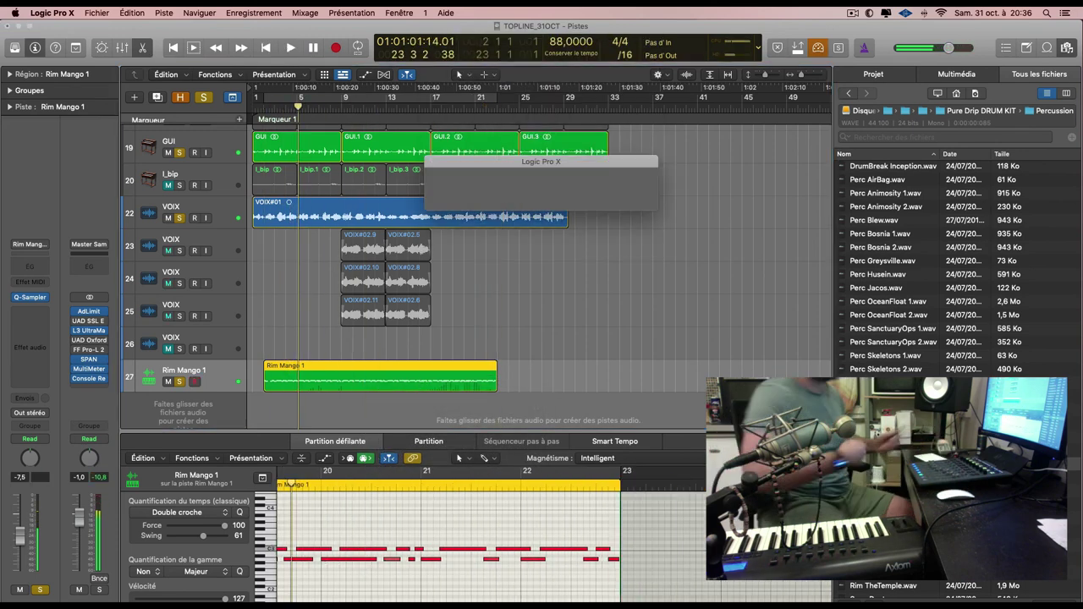
# Route the SNARE track's output to Bus 2 (D) and solo the track.
pyautogui.click(32, 413)
pyautogui.moveTo(60, 453)
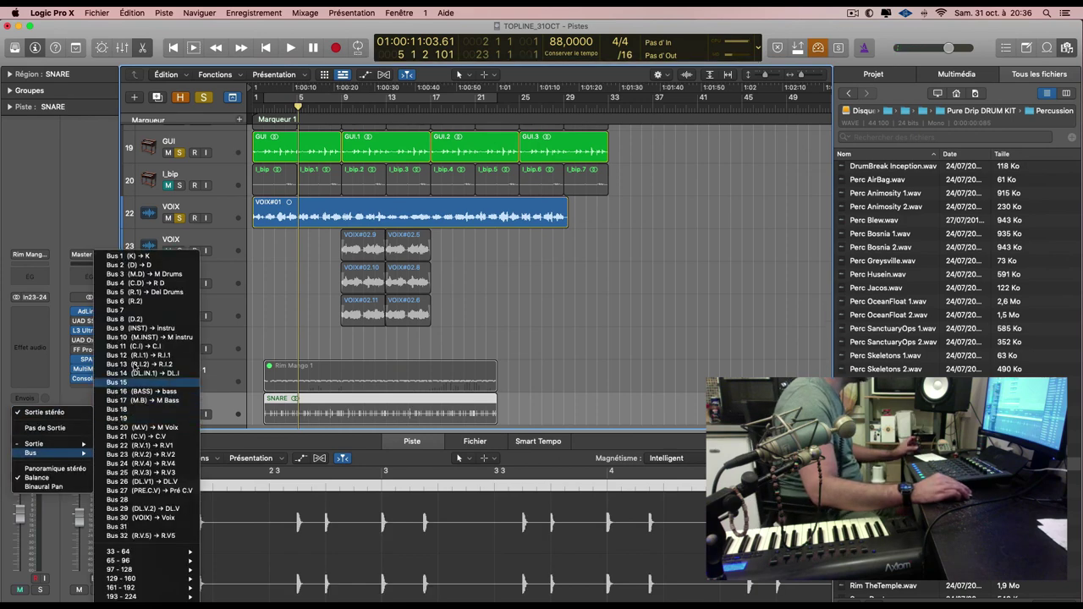
pyautogui.click(146, 271)
pyautogui.click(179, 414)
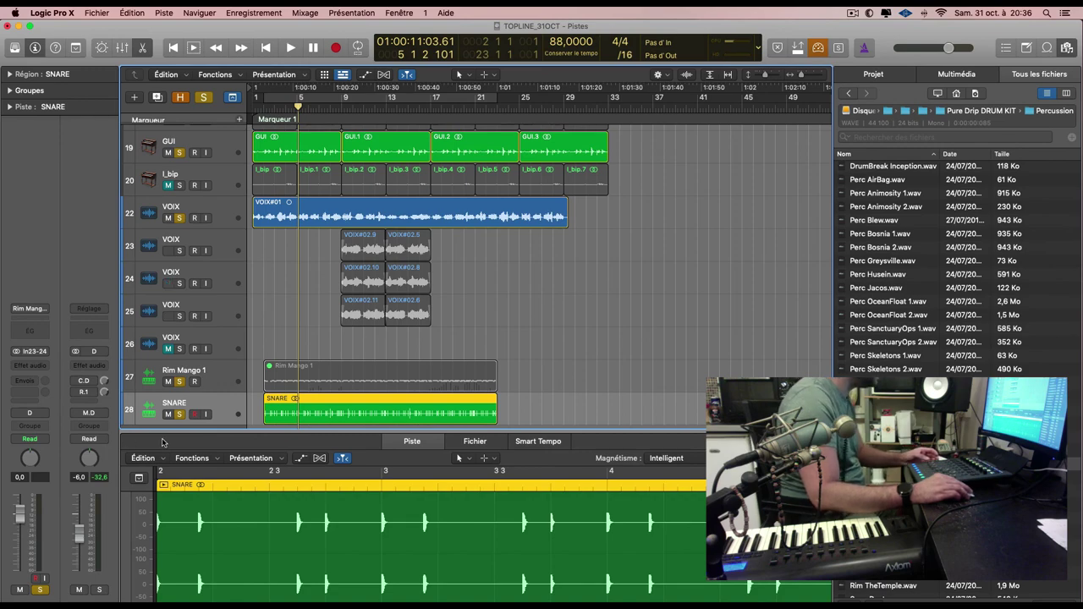
# Check the channels in the mixer, lower the SNARE level to -7.0 dB and play the song.
pyautogui.press('x')
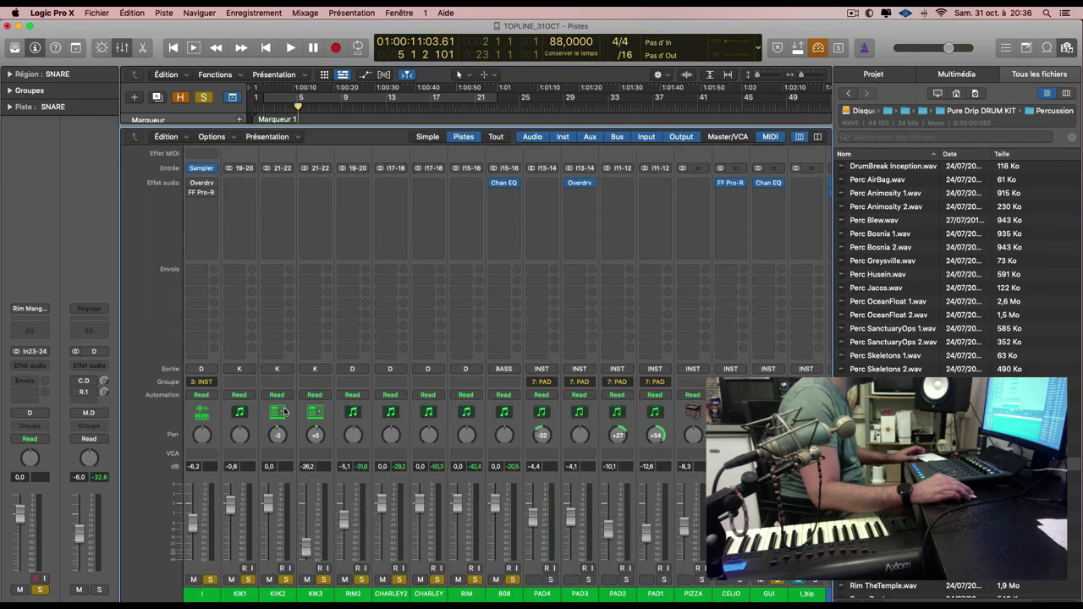
pyautogui.press('x')
pyautogui.press('x')
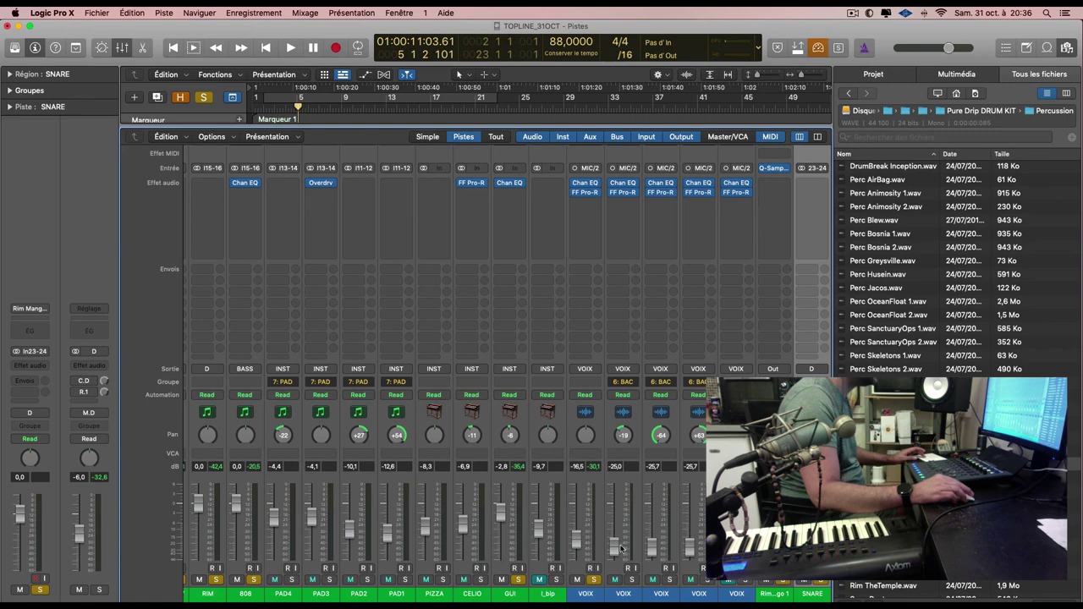
pyautogui.press('x')
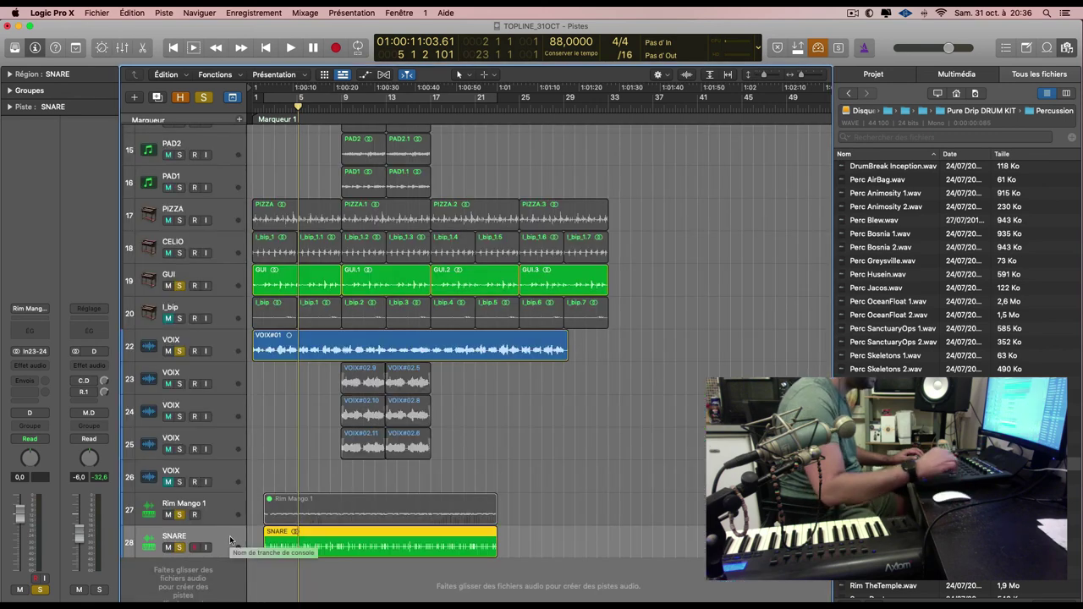
pyautogui.press('space')
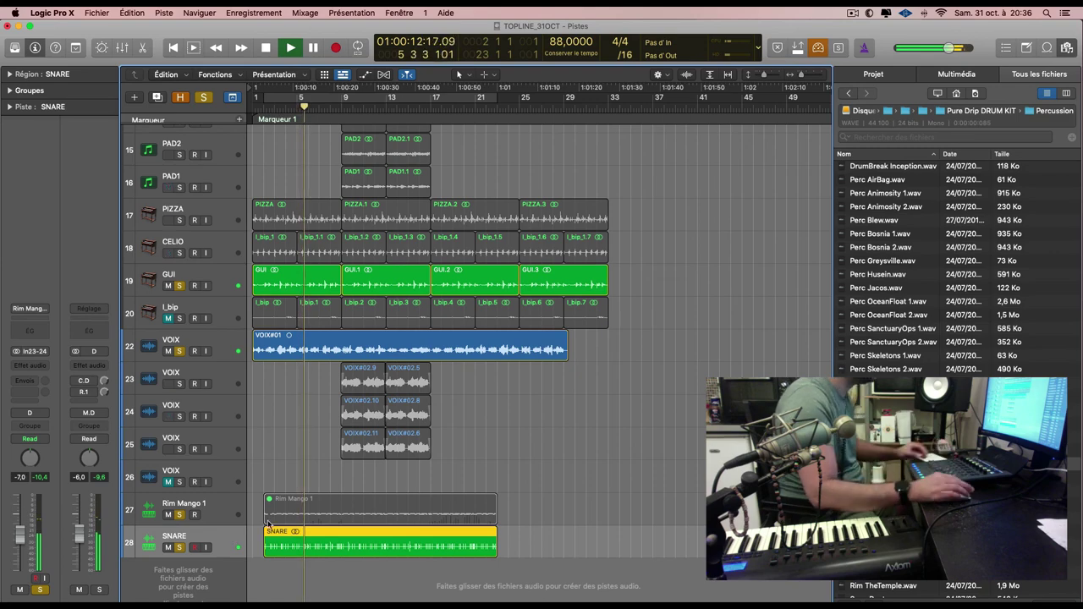
# Move the SNARE track up between the RIM and 808 tracks.
pyautogui.scroll(-5, 325, 534)
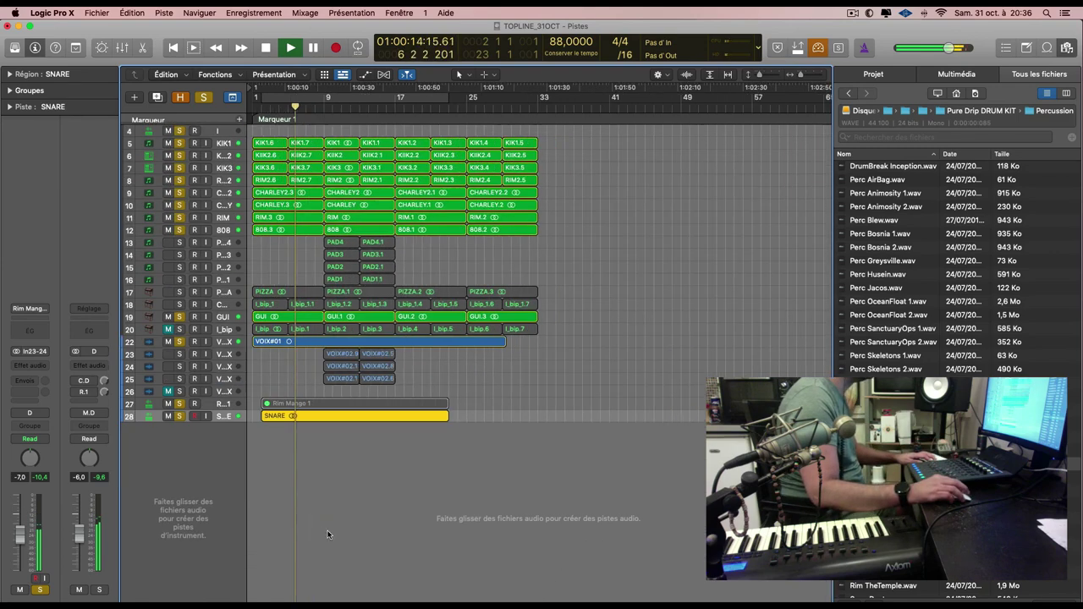
pyautogui.moveTo(227, 416); pyautogui.dragTo(228, 229)
pyautogui.scroll(8, 305, 324)
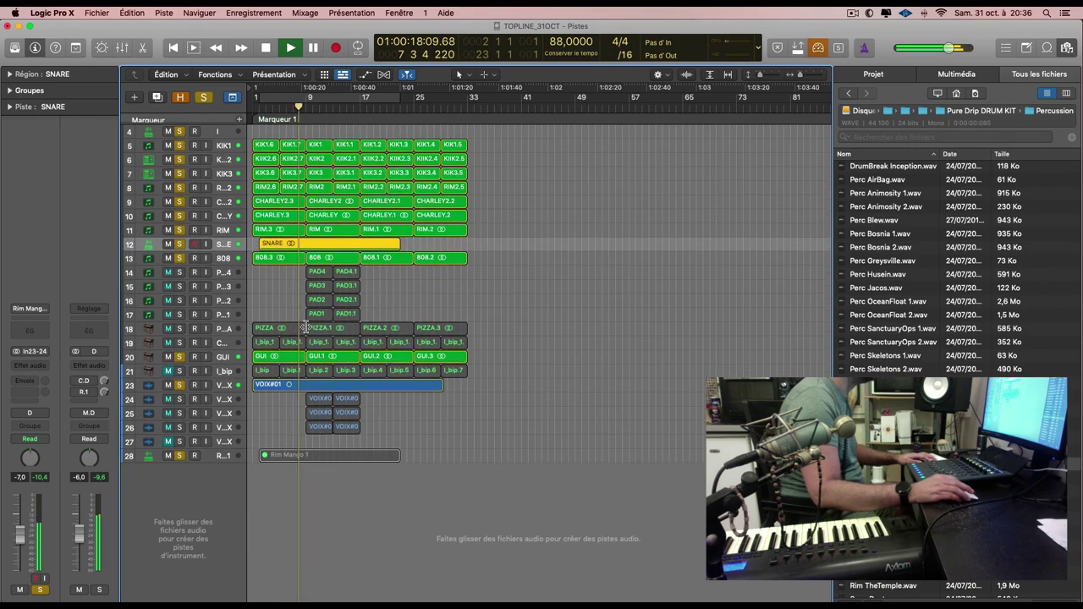
pyautogui.scroll(2, 299, 345)
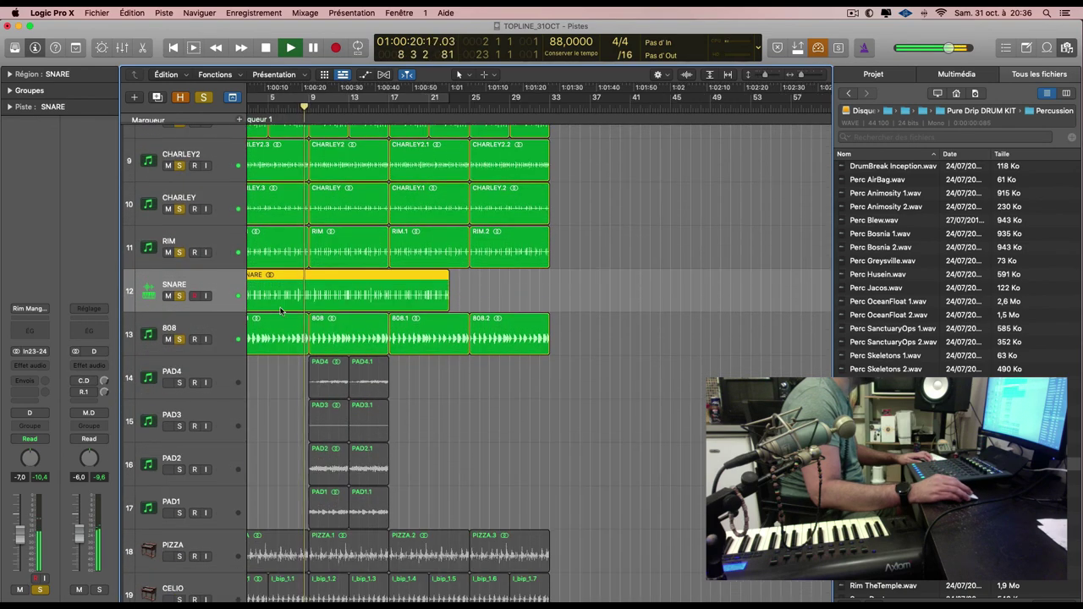
pyautogui.hscroll(-2, 282, 308)
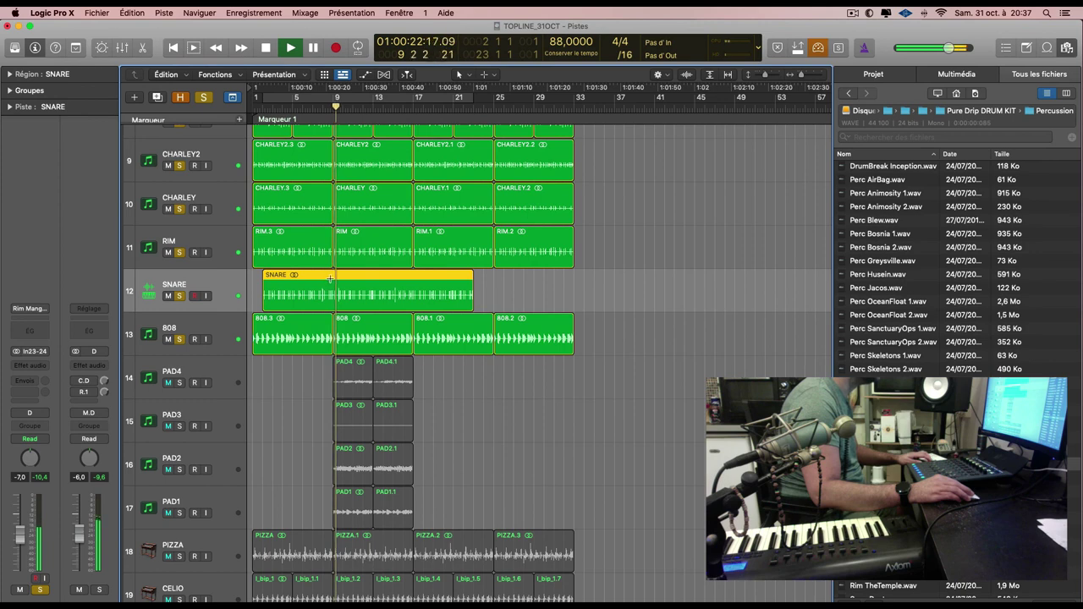
# Split the SNARE region at bars 9 and 17 and select all regions on that track.
pyautogui.moveTo(326, 281); pyautogui.dragTo(414, 285)
pyautogui.click(381, 286)
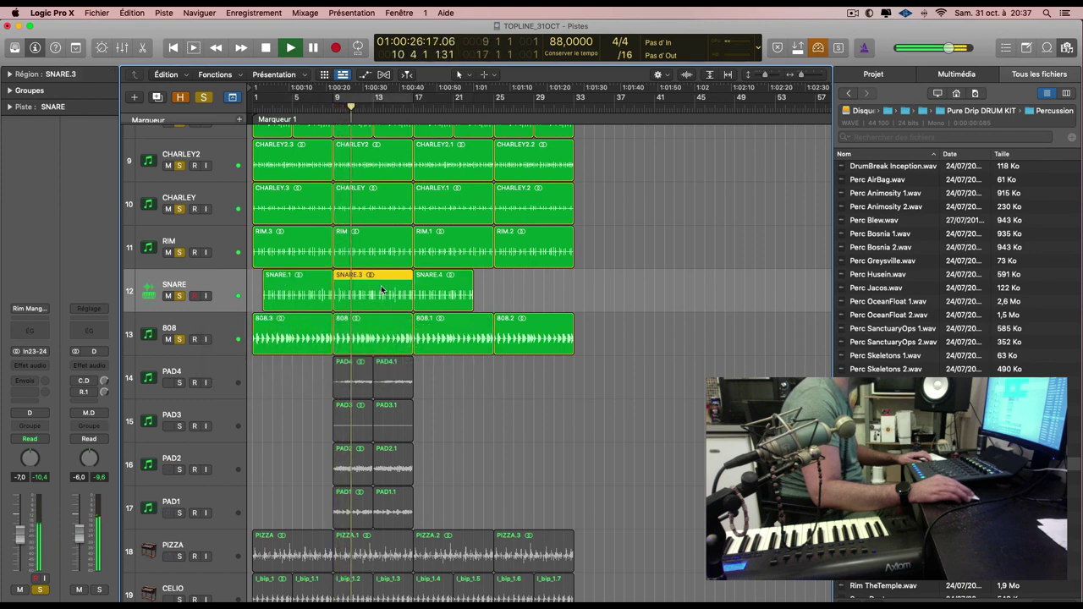
pyautogui.click(315, 289)
pyautogui.click(222, 288)
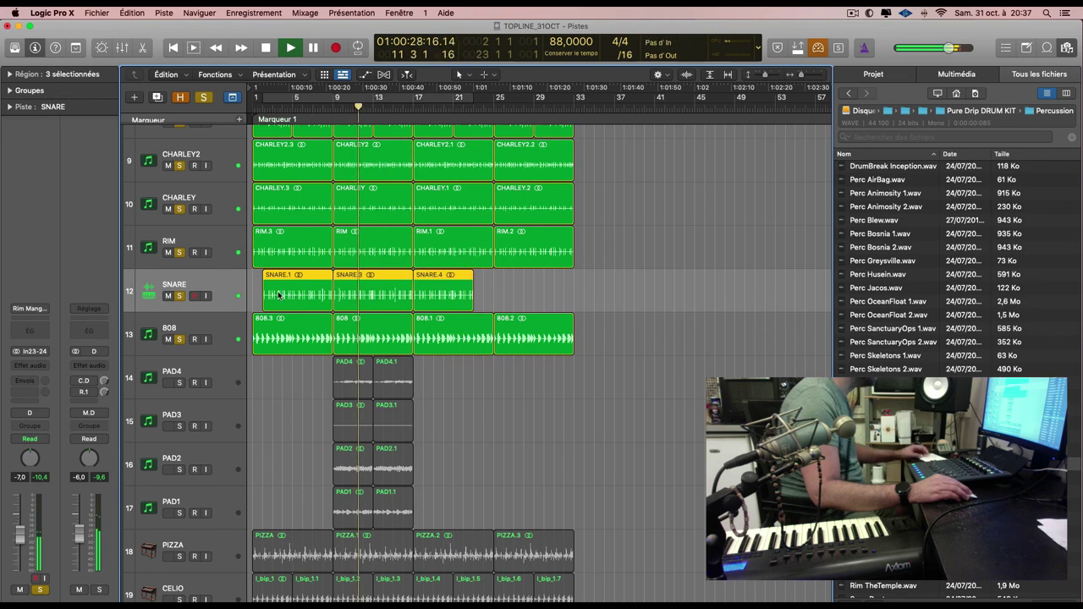
# Using a duplicate track, fill bars 1 to 5 of SNARE with a copy from bar 9, trimming the existing opening region to start at bar 5.
pyautogui.press('super+d')
pyautogui.moveTo(359, 291); pyautogui.dragTo(276, 336)
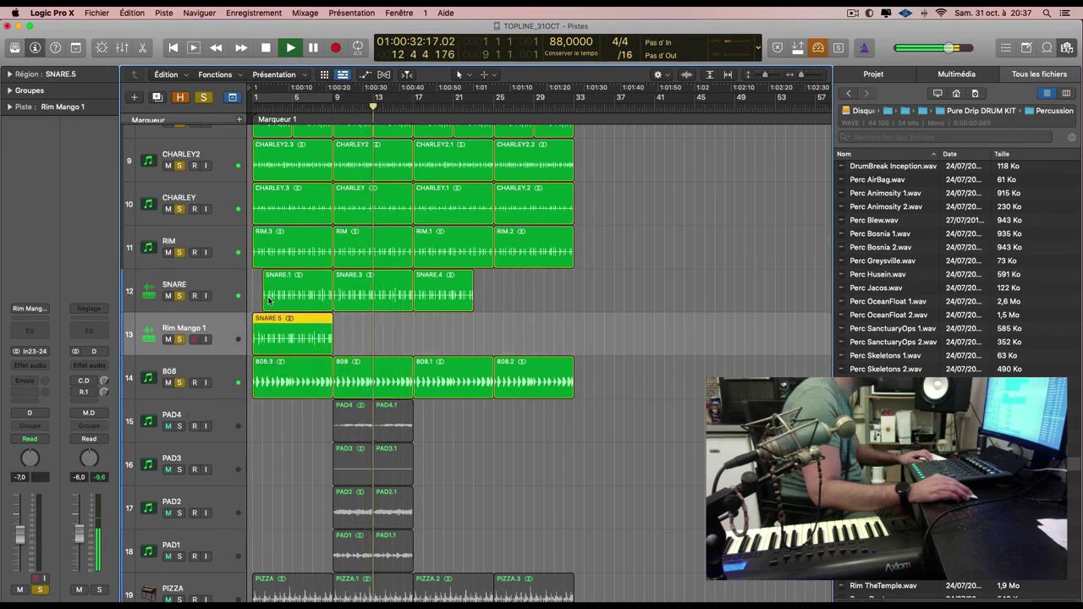
pyautogui.moveTo(263, 294); pyautogui.dragTo(294, 301)
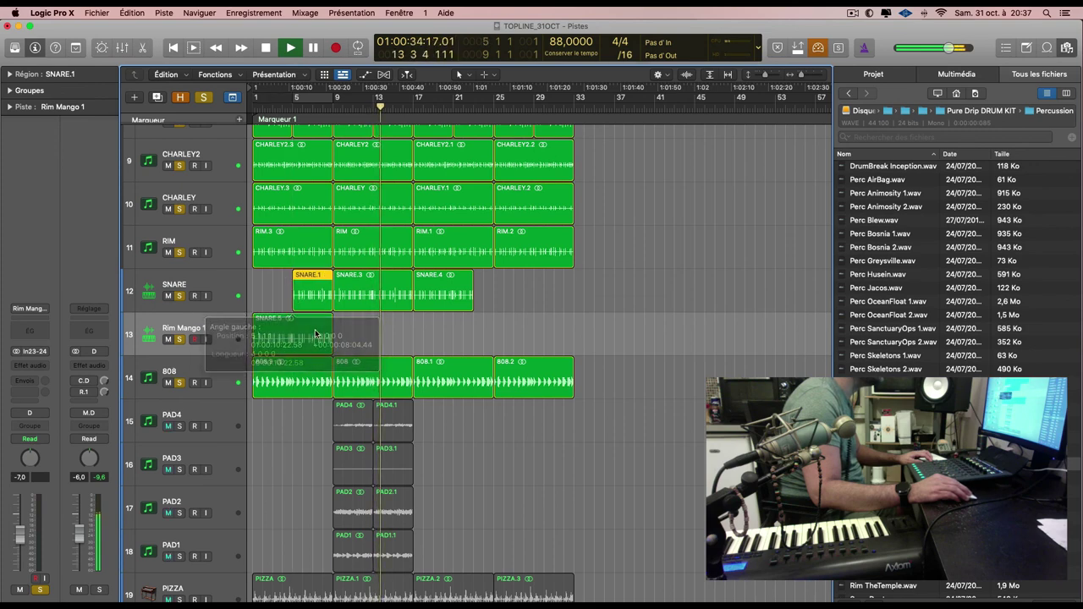
pyautogui.moveTo(330, 338); pyautogui.dragTo(284, 296)
pyautogui.hscroll(5, 310, 323)
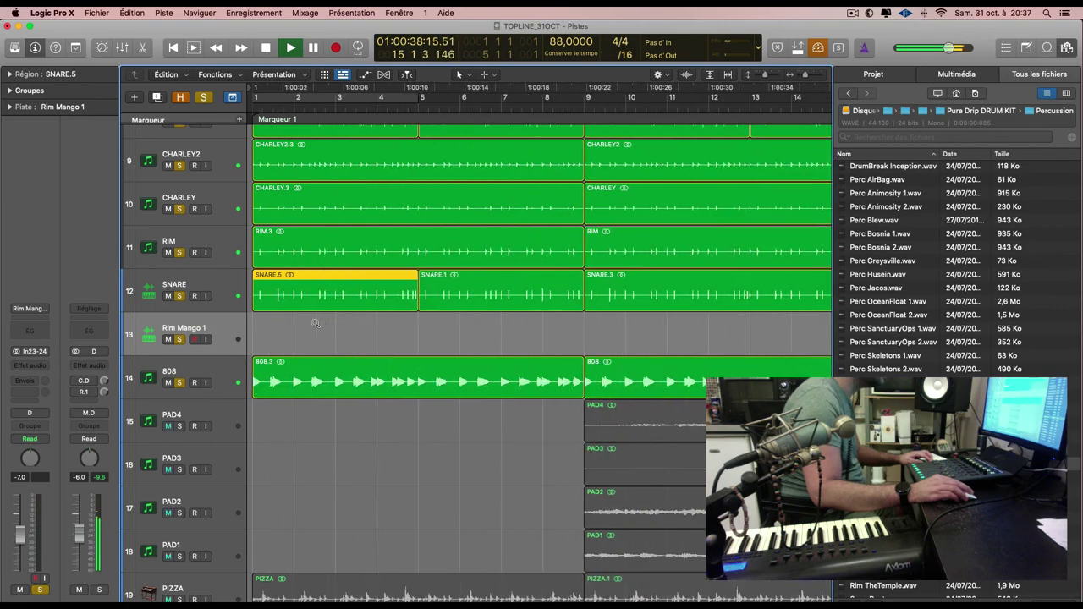
# Complete the SNARE part to bar 33 by copying the bar 9 region to bar 25 and the bar 5 region to bar 21, trimming the region between.
pyautogui.hscroll(-4, 449, 292)
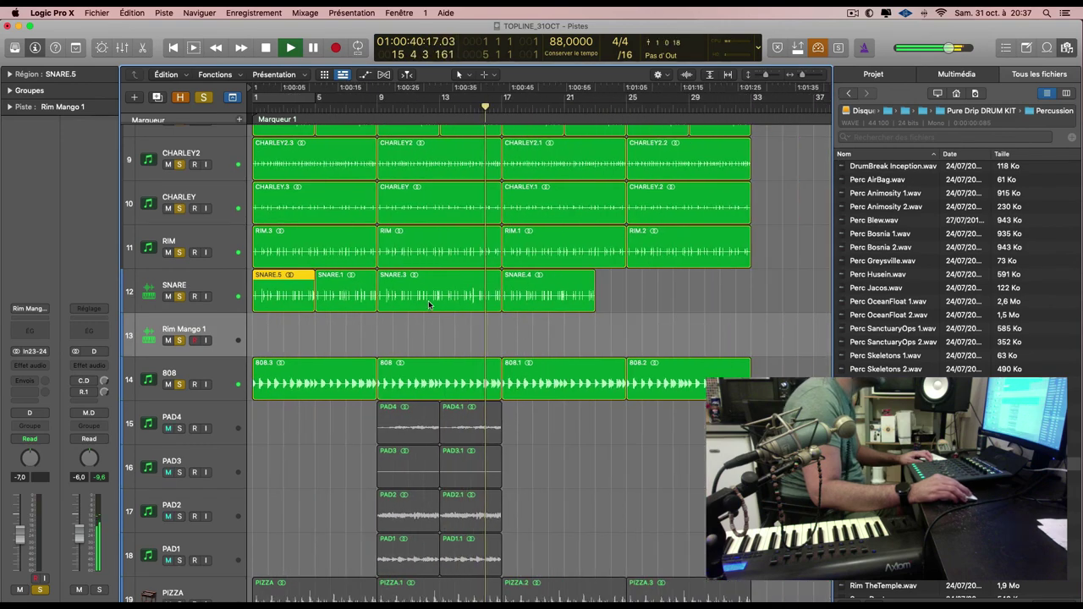
pyautogui.moveTo(429, 304); pyautogui.dragTo(679, 304)
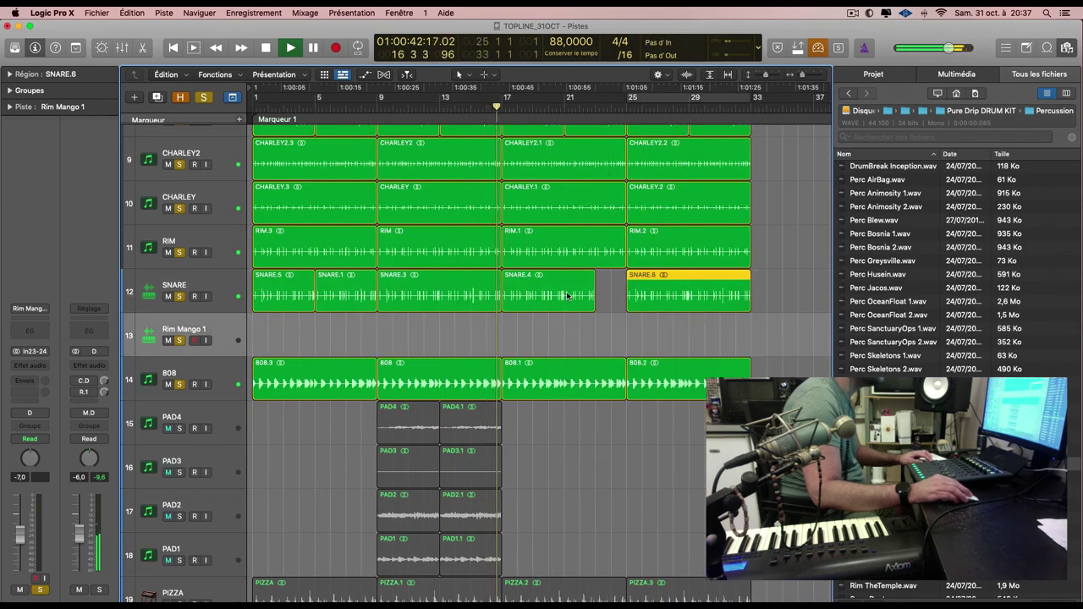
pyautogui.moveTo(593, 307); pyautogui.dragTo(564, 307)
pyautogui.moveTo(349, 301); pyautogui.dragTo(595, 298)
pyautogui.press('super+Left')
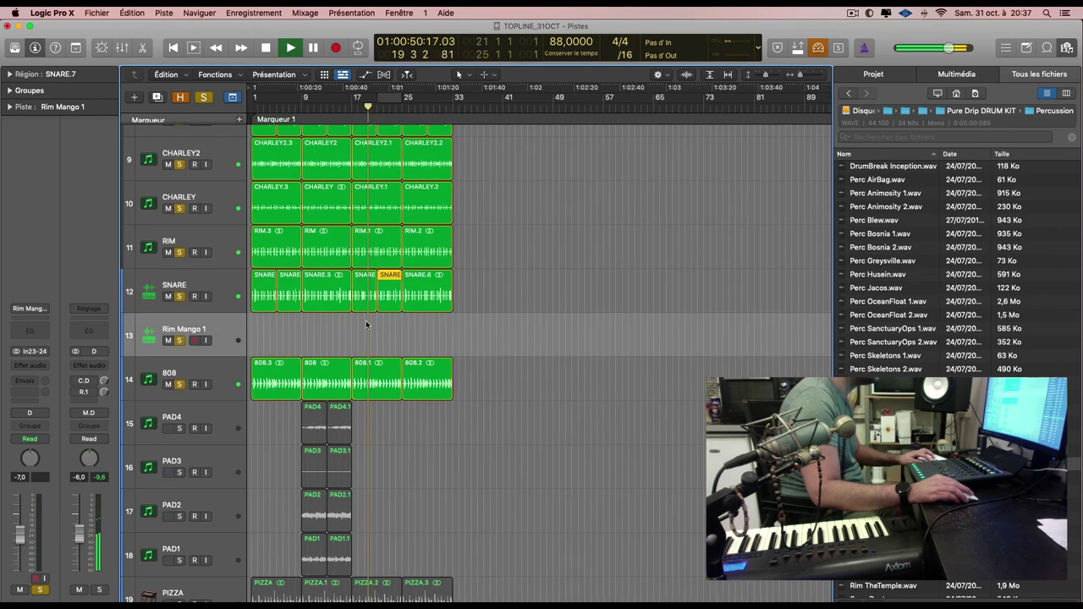
# Delete the empty Rim Mango 1 track below SNARE and set the cycle range from bar 1 to bar 33.
pyautogui.press('super+BackSpace')
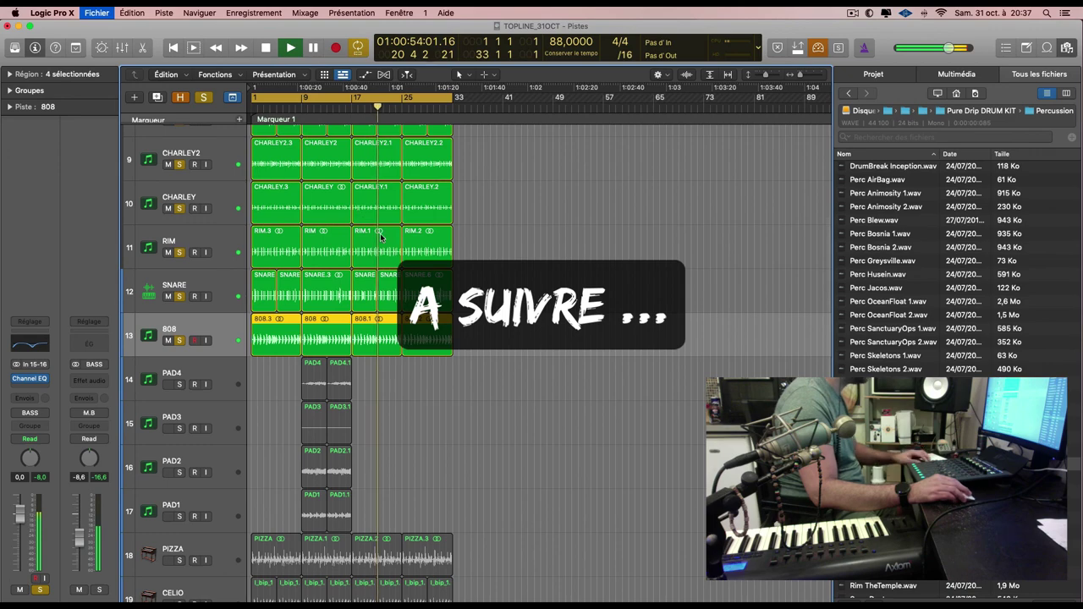
pyautogui.press('super+Up')
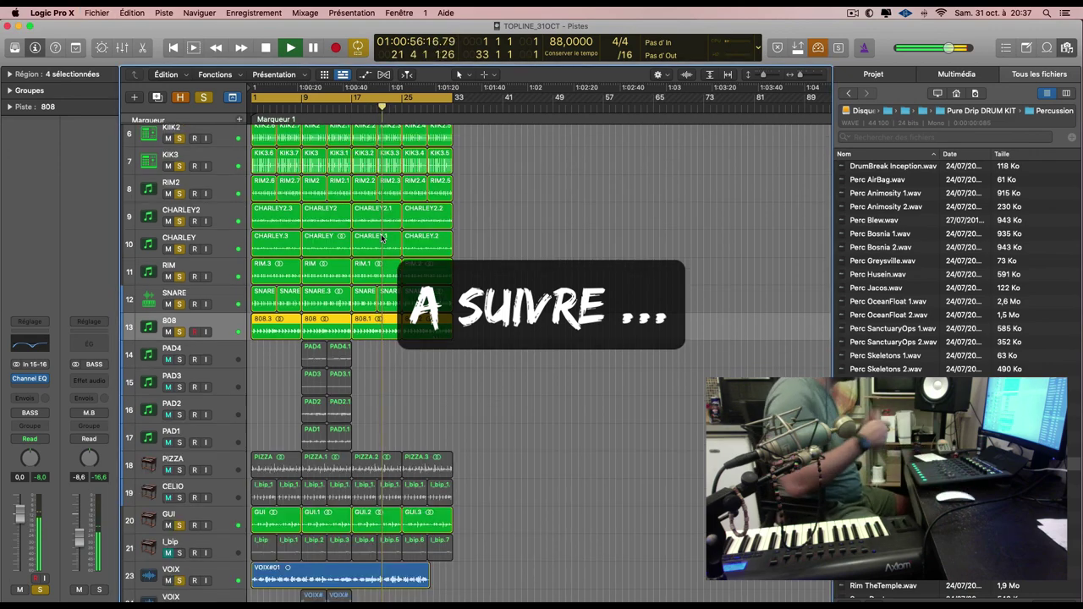